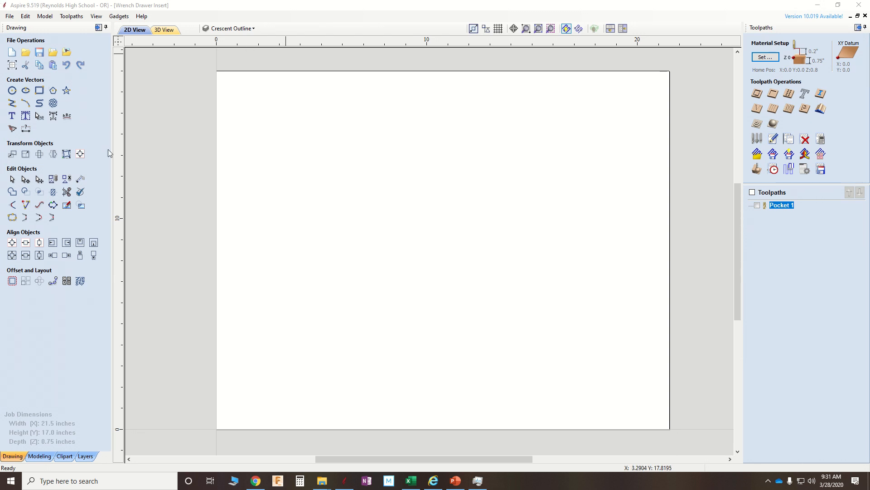
Step: Review the job setup without changing it and import the photo 20200327_201630 as a bitmap
{"action": "left_click", "coordinate": [13, 65]}
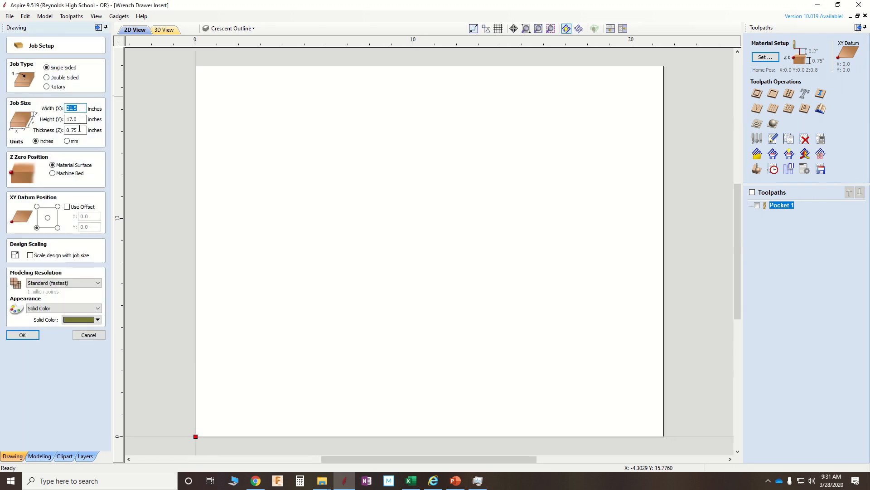
{"action": "left_click", "coordinate": [29, 334]}
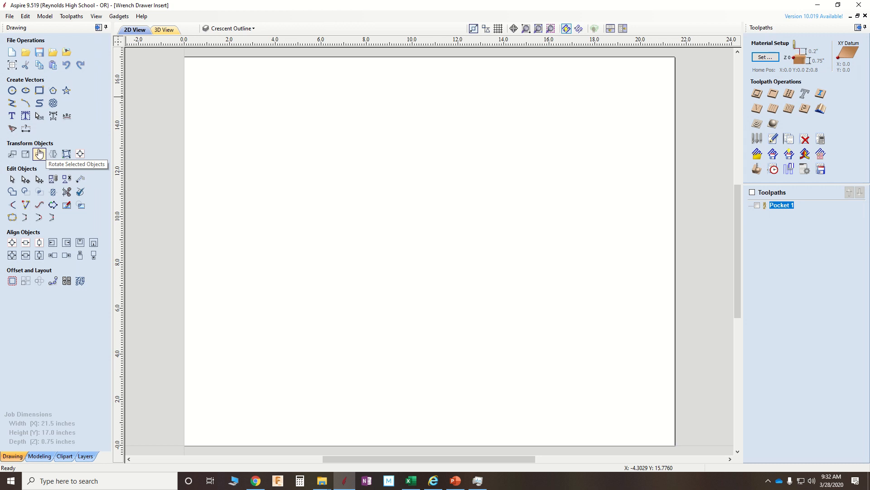
{"action": "left_click", "coordinate": [68, 54]}
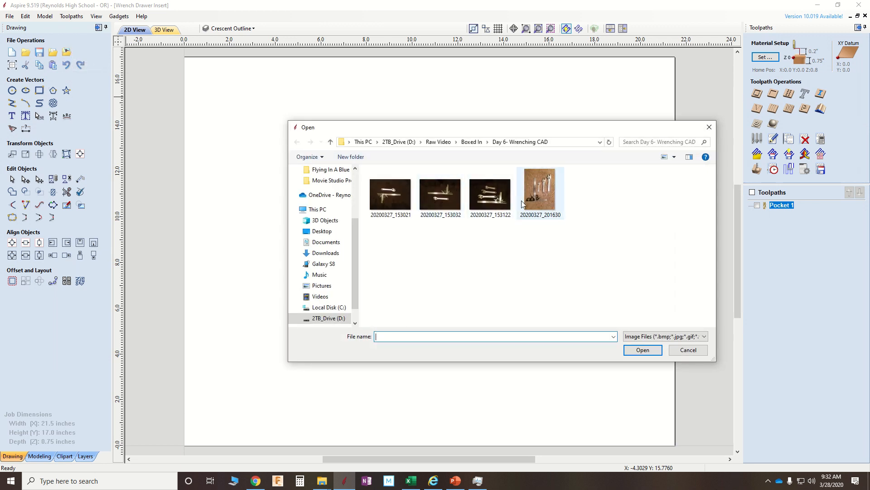
{"action": "double_click", "coordinate": [536, 194]}
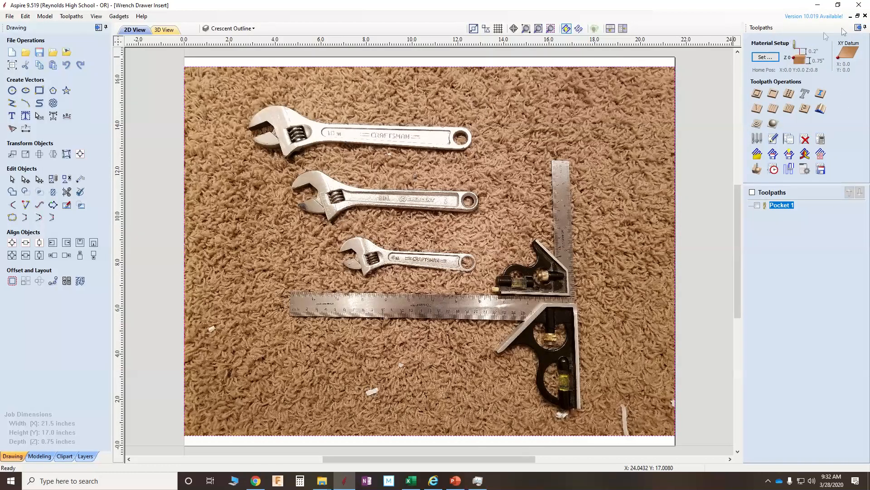
Step: Collapse the toolpath controls to widen the drawing area and check the drawing's layers
{"action": "left_click", "coordinate": [866, 16]}
{"action": "left_click", "coordinate": [476, 263]}
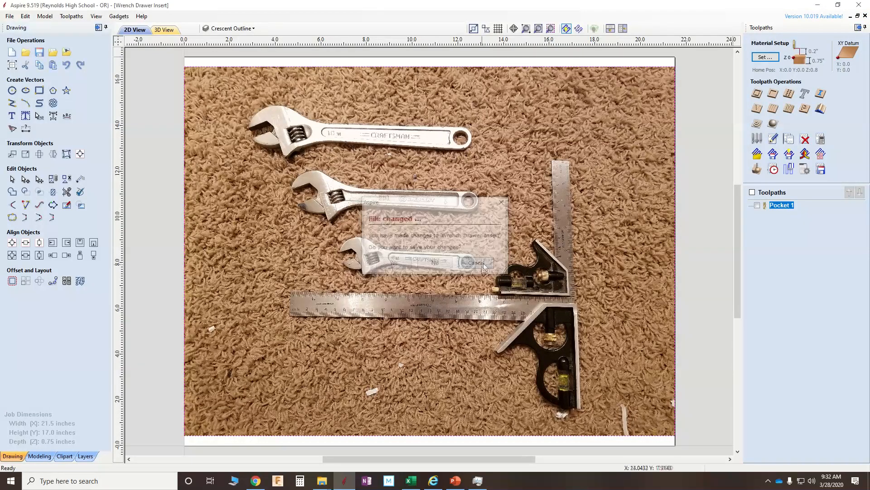
{"action": "left_click", "coordinate": [864, 27]}
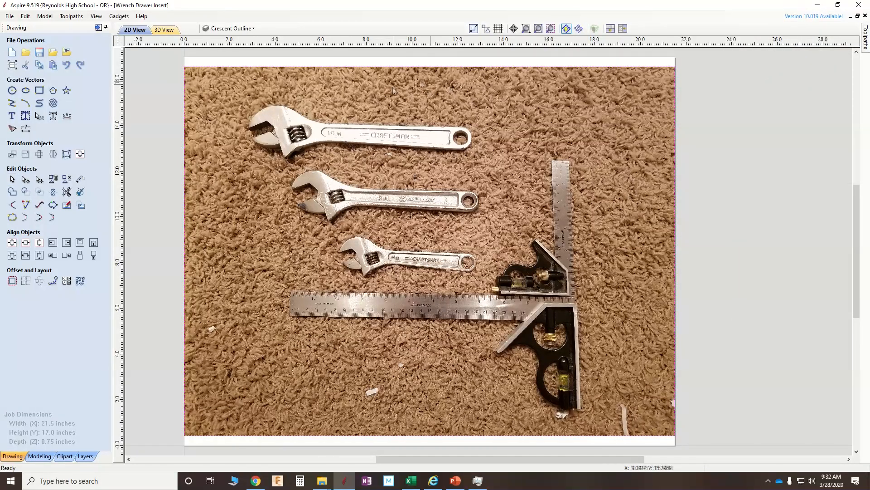
{"action": "left_click", "coordinate": [236, 29]}
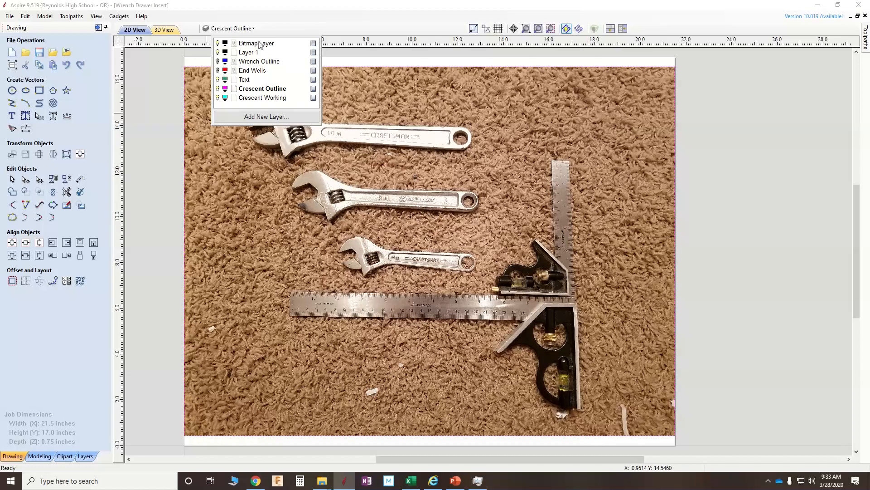
{"action": "left_click", "coordinate": [177, 140]}
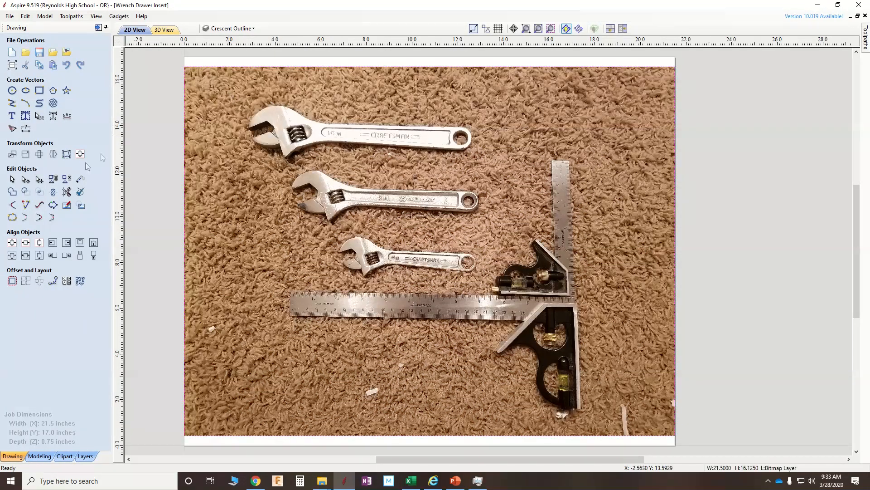
Step: Trace the imported photo in black and white with a threshold of 0.55 and apply the grouped vectors
{"action": "left_click", "coordinate": [13, 130]}
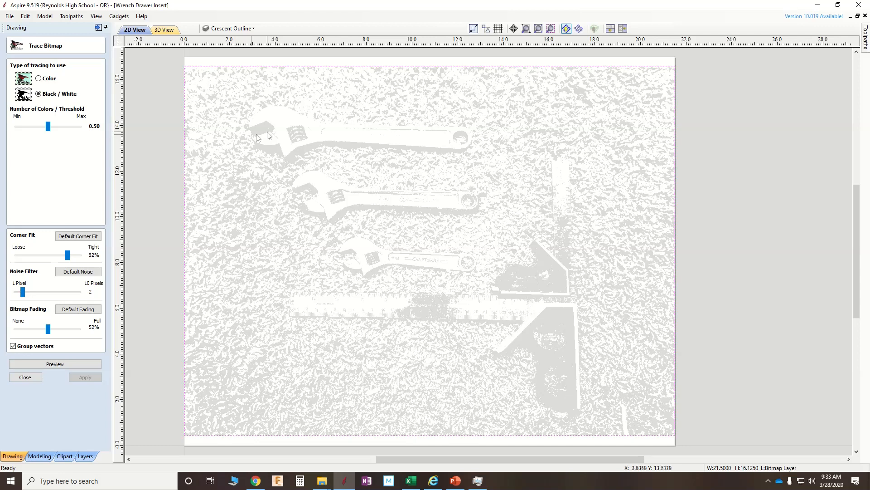
{"action": "mouse_move", "coordinate": [49, 129]}
{"action": "left_mouse_down"}
{"action": "mouse_move", "coordinate": [18, 133]}
{"action": "mouse_move", "coordinate": [85, 131]}
{"action": "mouse_move", "coordinate": [49, 128]}
{"action": "left_mouse_up"}
{"action": "left_click_drag", "start_coordinate": [49, 126], "coordinate": [55, 127]}
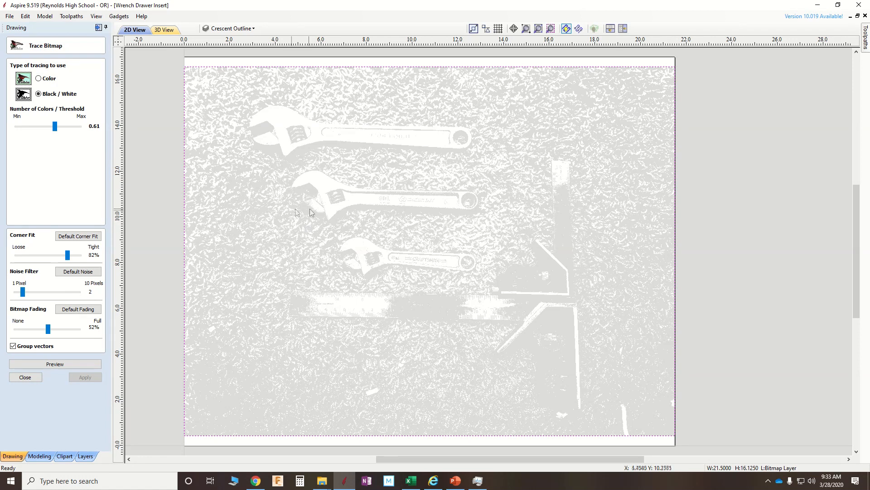
{"action": "left_click_drag", "start_coordinate": [54, 128], "coordinate": [51, 130]}
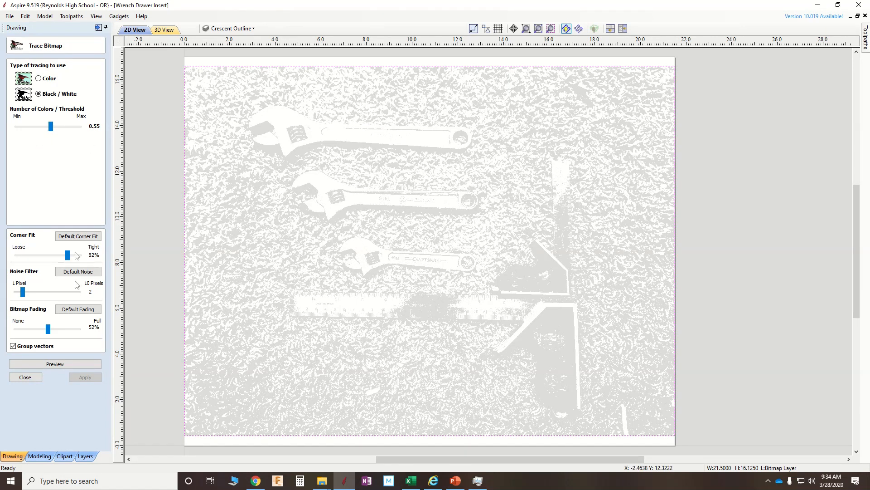
{"action": "left_click", "coordinate": [68, 367]}
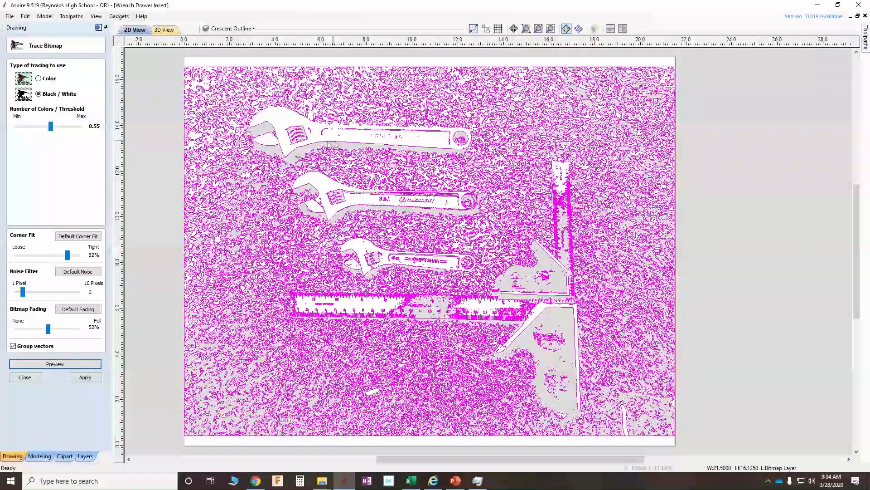
{"action": "left_click", "coordinate": [86, 378]}
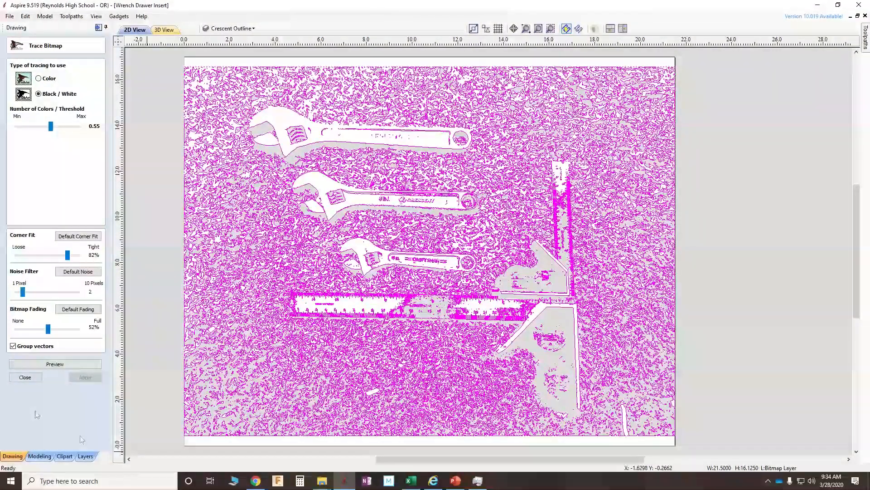
{"action": "left_click", "coordinate": [25, 377]}
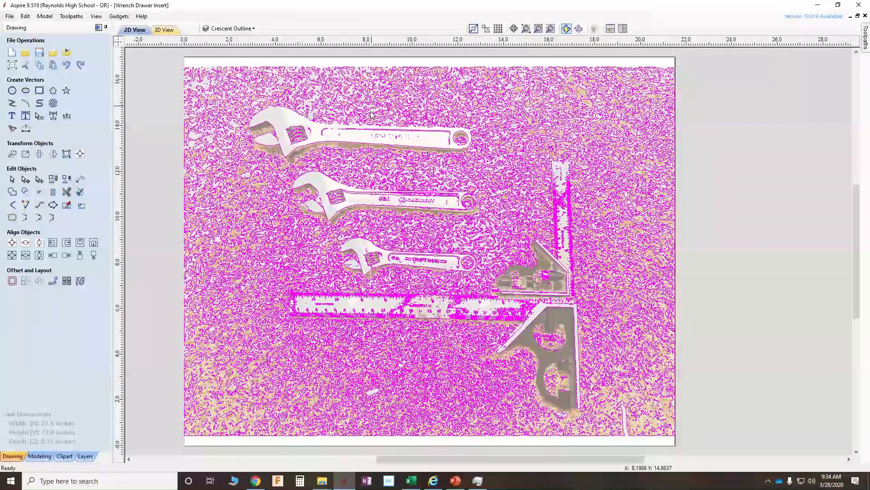
Step: Try to ungroup the traced carpet and wrench vectors back onto their original object layers
{"action": "scroll", "coordinate": [370, 113], "scroll_direction": "up", "scroll_amount": 1}
{"action": "scroll", "coordinate": [369, 117], "scroll_direction": "up", "scroll_amount": 1}
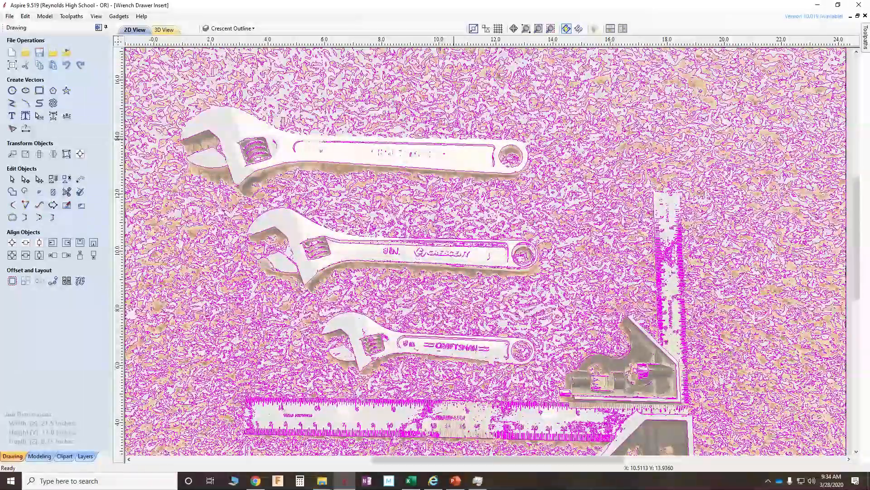
{"action": "scroll", "coordinate": [455, 142], "scroll_direction": "down", "scroll_amount": 2}
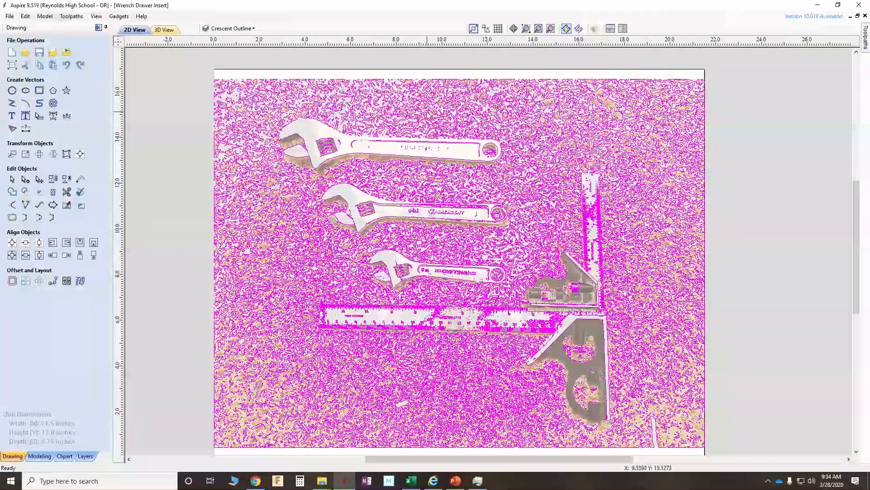
{"action": "right_click", "coordinate": [420, 124]}
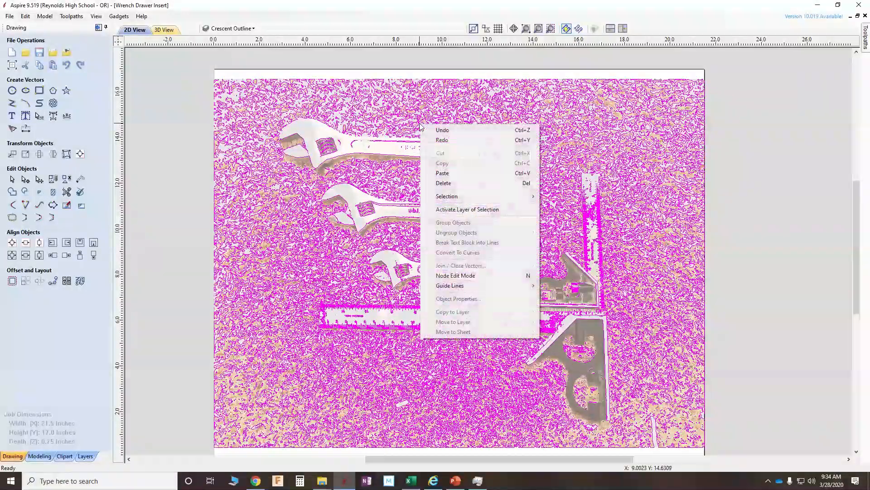
{"action": "left_click", "coordinate": [375, 111]}
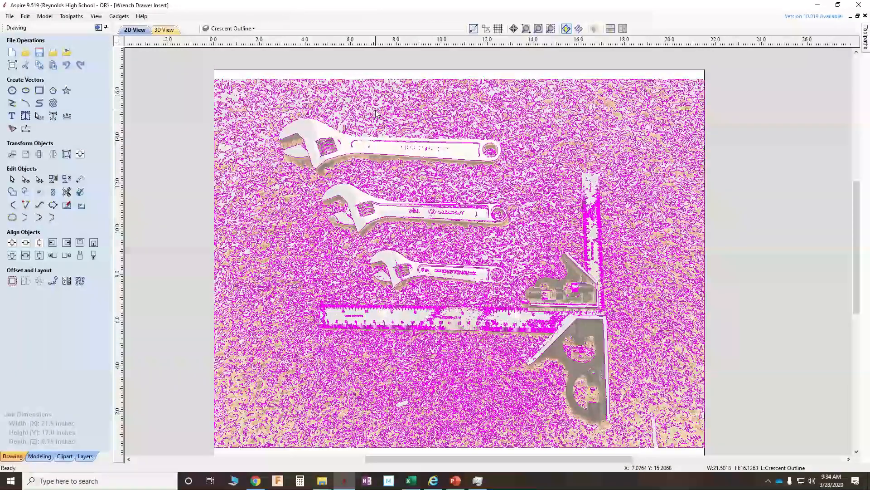
{"action": "right_click", "coordinate": [398, 110]}
{"action": "mouse_move", "coordinate": [461, 217]}
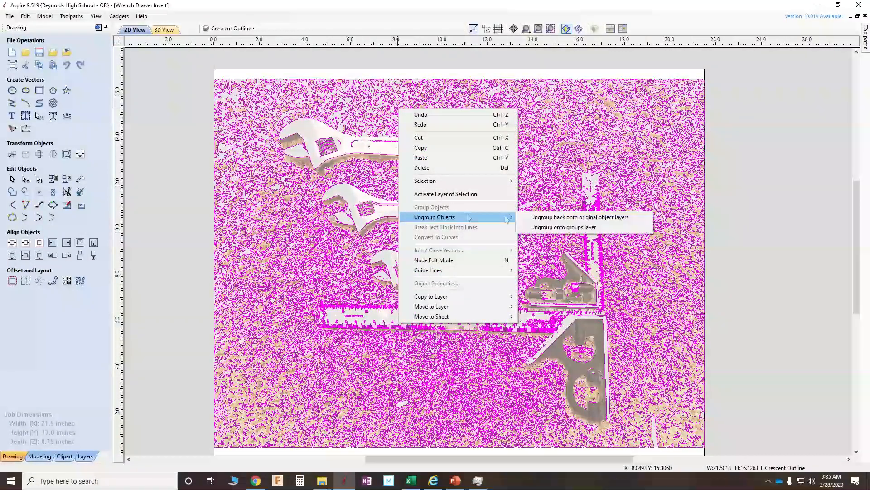
{"action": "left_click", "coordinate": [552, 217]}
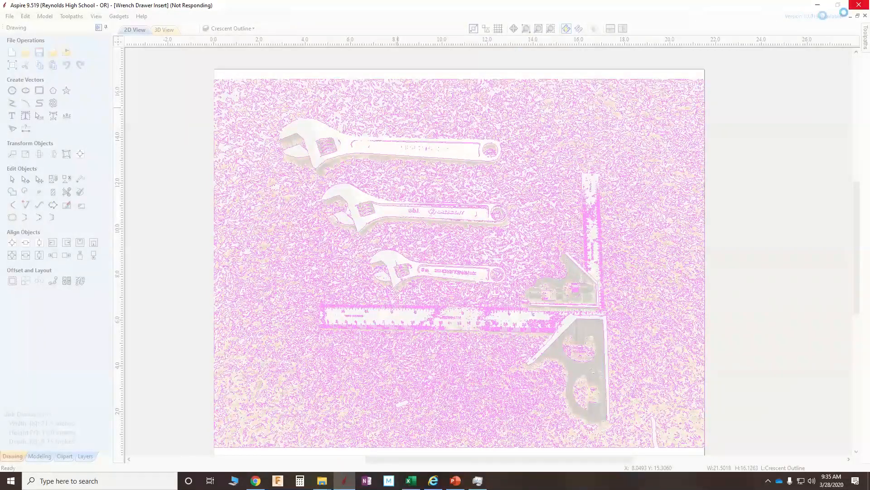
Step: Force-close the unresponsive program, restart Aspire and reopen the Wrench Drawer Insert file
{"action": "left_click", "coordinate": [853, 7]}
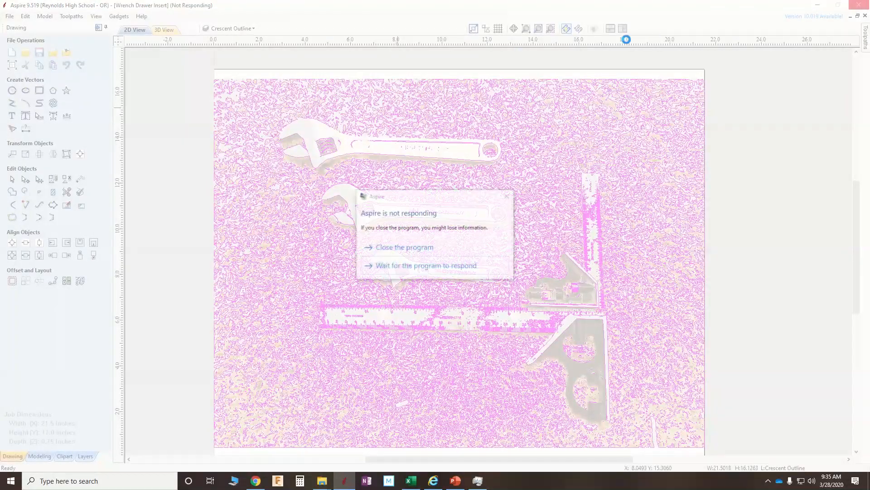
{"action": "left_click", "coordinate": [406, 249]}
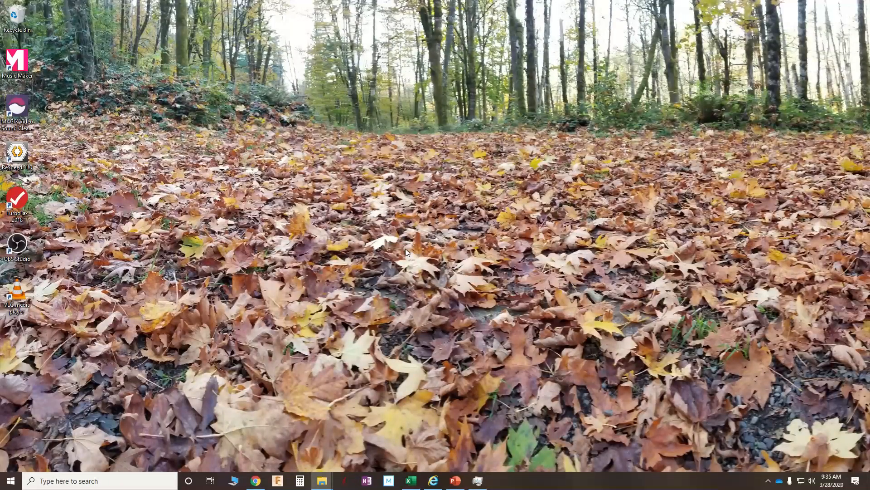
{"action": "left_click", "coordinate": [345, 480]}
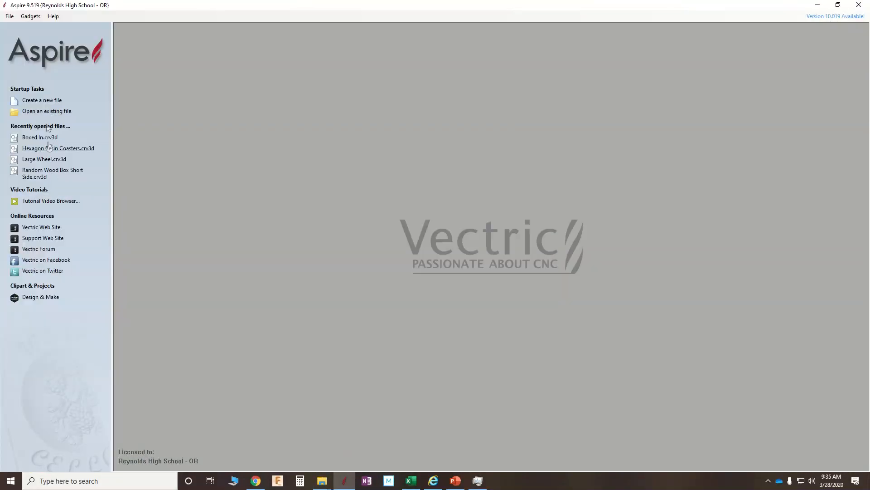
{"action": "left_click", "coordinate": [47, 114]}
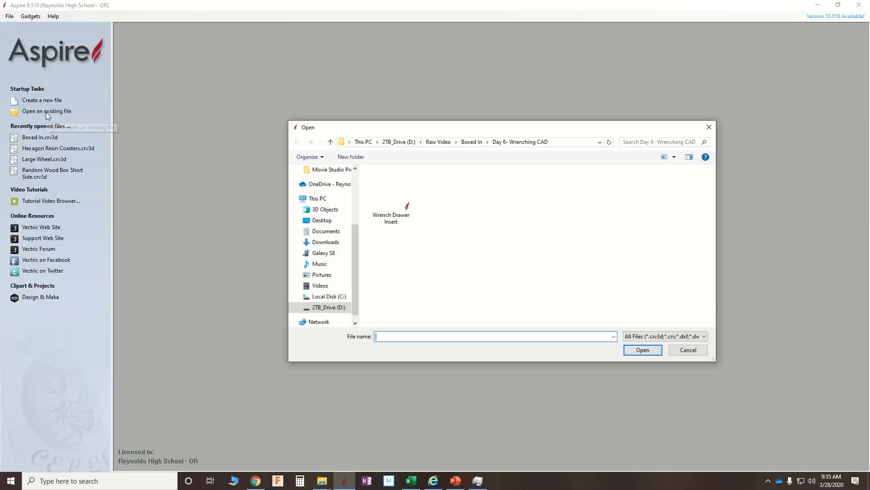
{"action": "double_click", "coordinate": [406, 204]}
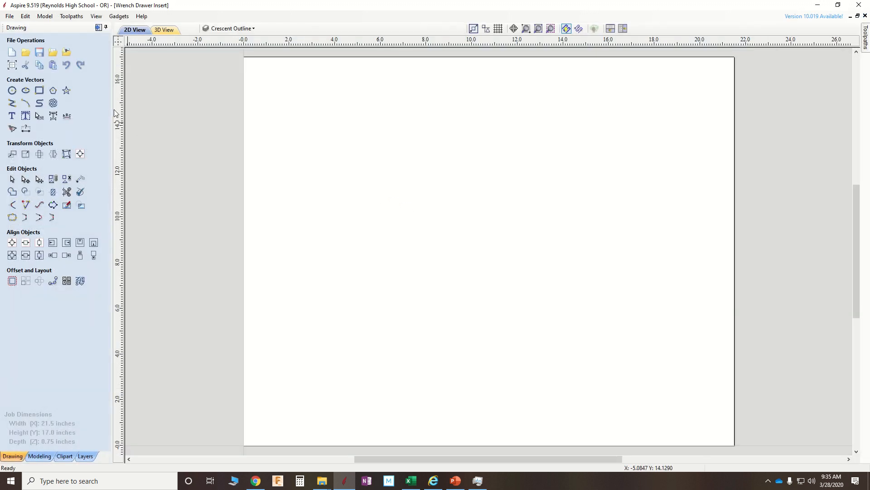
Step: Check the layers and import the dark-background photo 20200327_153122 as a bitmap
{"action": "left_click", "coordinate": [231, 30]}
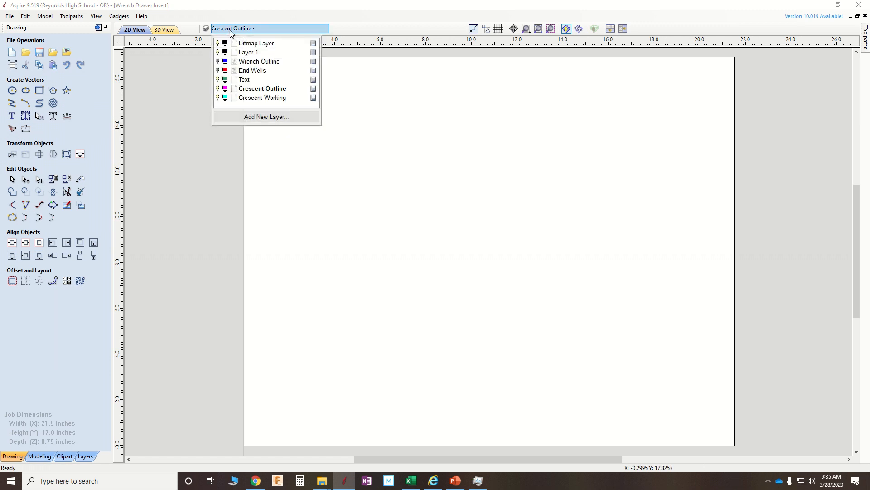
{"action": "left_click", "coordinate": [194, 142]}
{"action": "left_click", "coordinate": [65, 53]}
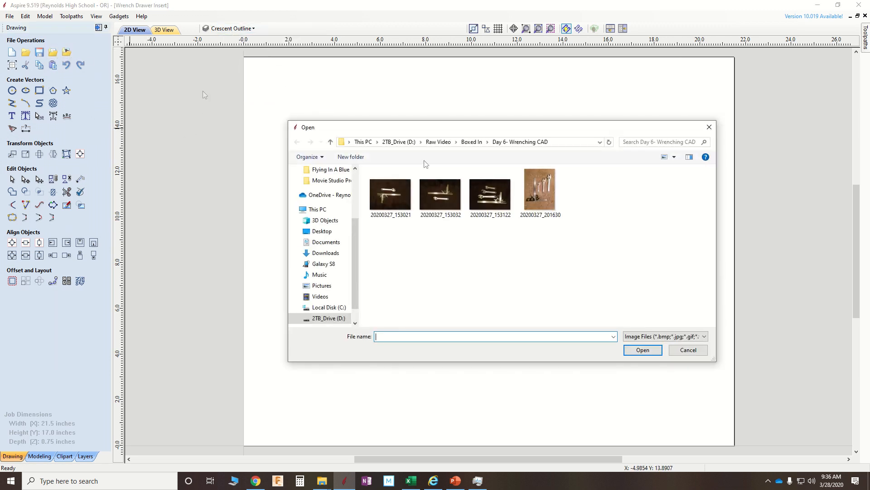
{"action": "double_click", "coordinate": [496, 205]}
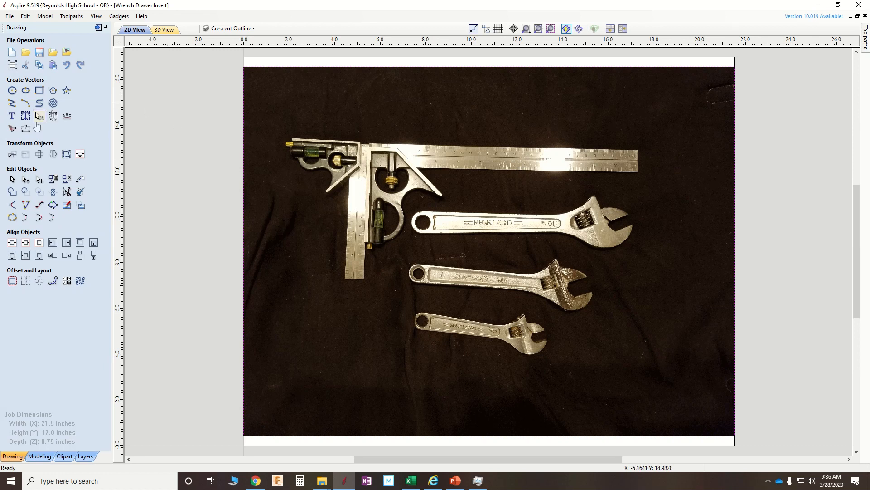
Step: Trace the dark-background photo in black and white with a threshold of 0.18 and apply the grouped vectors
{"action": "left_click", "coordinate": [12, 129]}
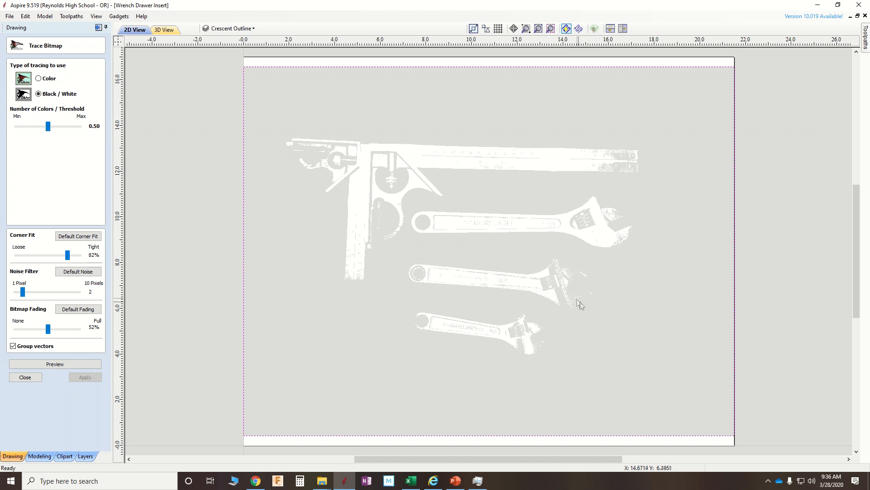
{"action": "left_click_drag", "start_coordinate": [48, 126], "coordinate": [32, 129]}
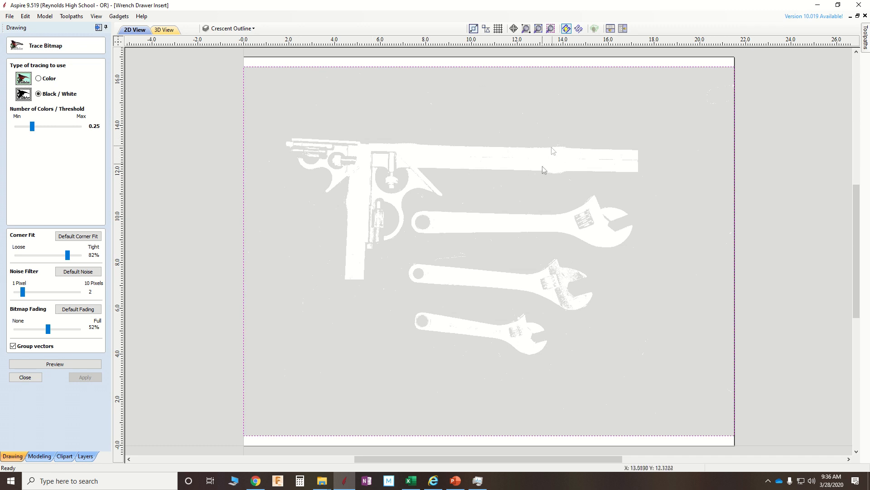
{"action": "left_click_drag", "start_coordinate": [32, 129], "coordinate": [29, 132]}
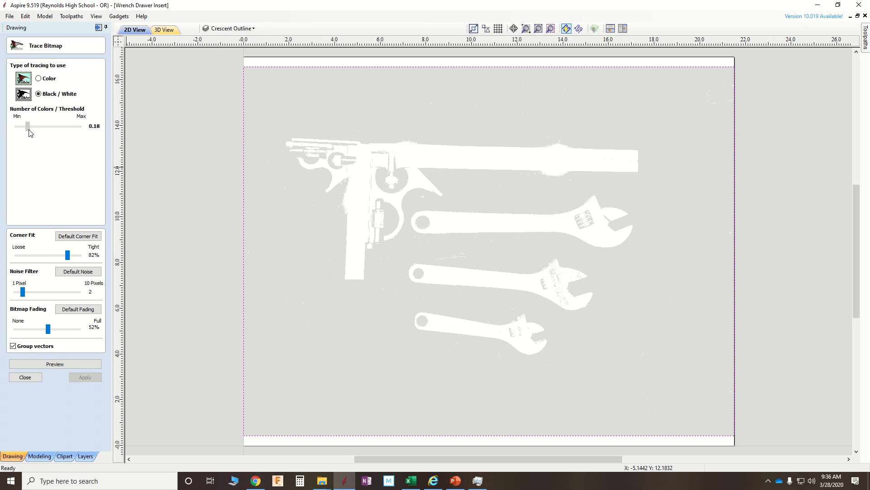
{"action": "left_click", "coordinate": [95, 367]}
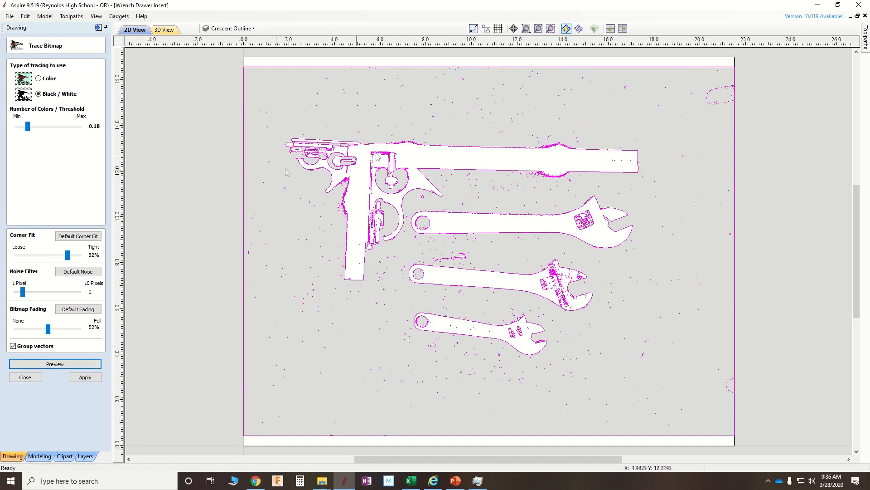
{"action": "left_click", "coordinate": [84, 378]}
{"action": "left_click", "coordinate": [24, 377]}
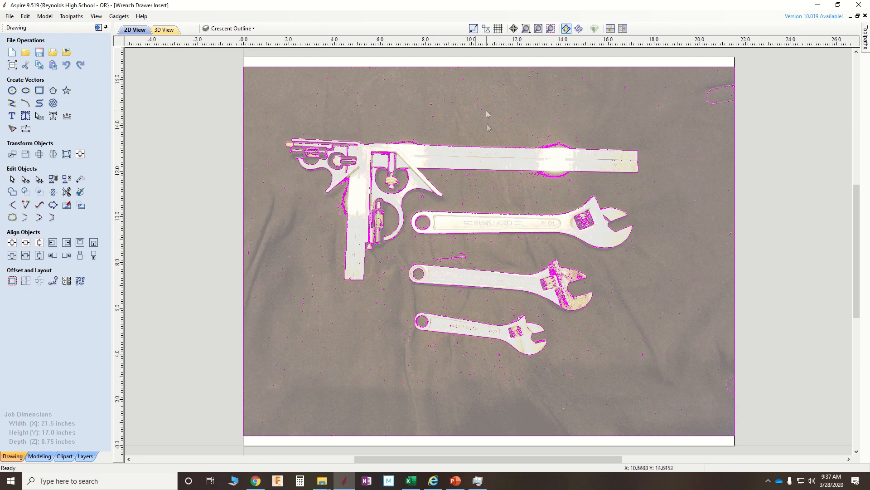
Step: Hide the Bitmap Layer so only the traced outline vectors remain in view
{"action": "left_click", "coordinate": [523, 105]}
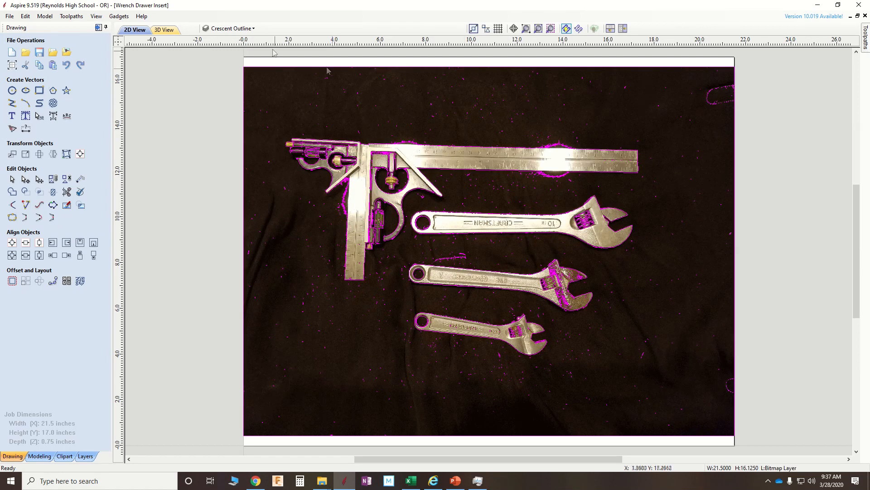
{"action": "left_click", "coordinate": [229, 29]}
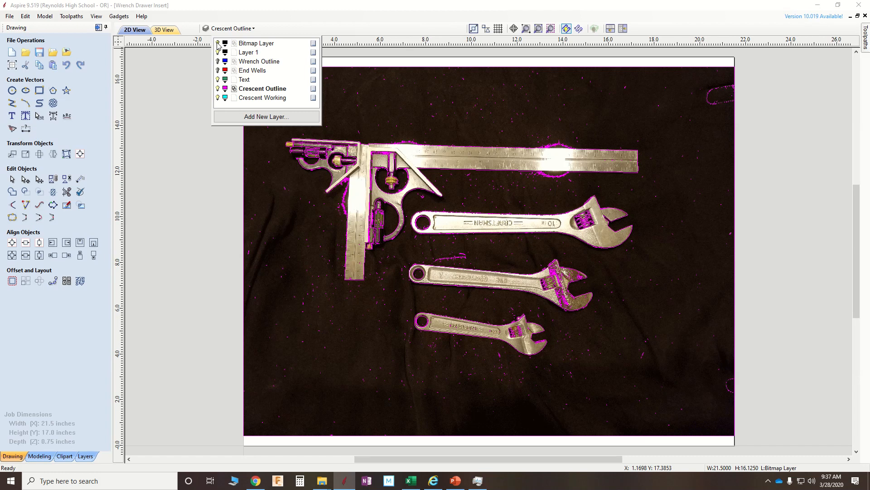
{"action": "left_click", "coordinate": [217, 44]}
{"action": "left_click", "coordinate": [197, 119]}
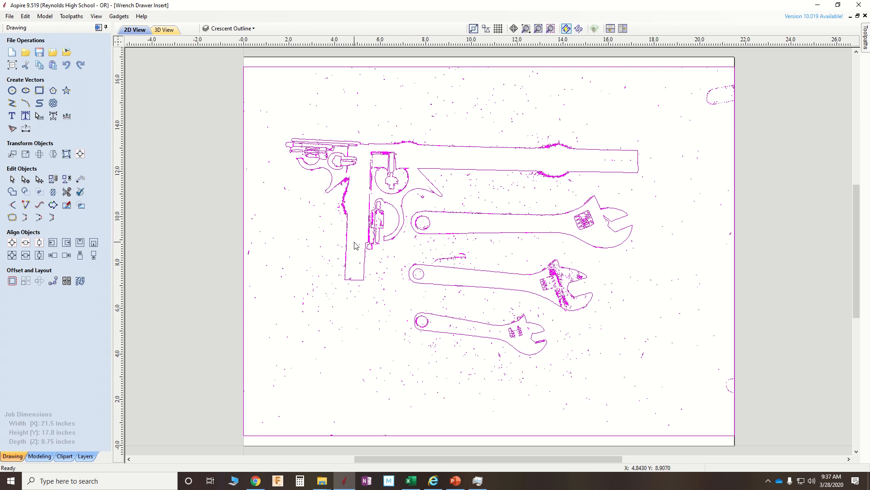
Step: Draw a square-cornered reference rectangle 12 inches wide and 6 inches high
{"action": "left_click", "coordinate": [40, 90]}
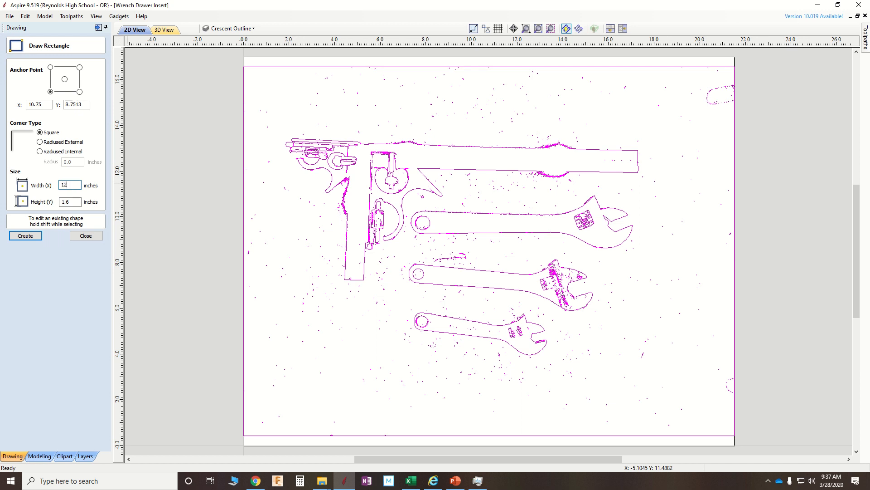
{"action": "type", "text": "6"}
{"action": "key", "text": "Tab"}
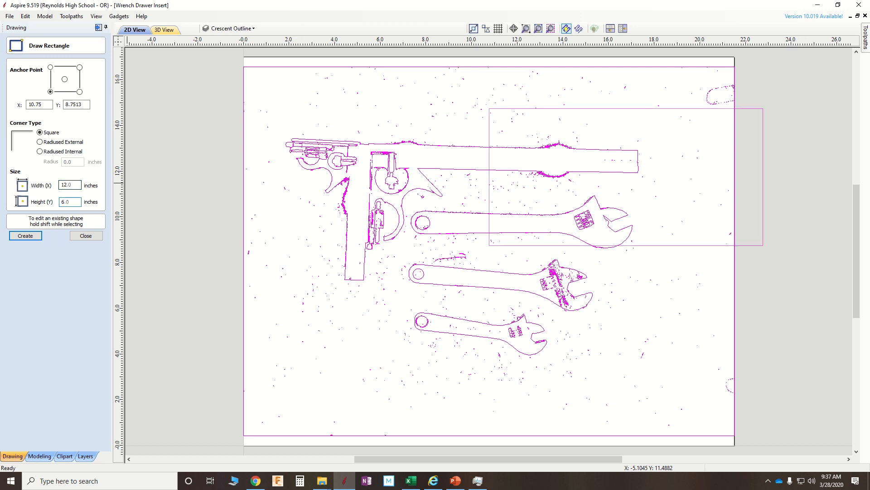
{"action": "left_click", "coordinate": [86, 236]}
Step: Move the 12 by 6 inch rectangle to the Crescent Working layer and deselect it
{"action": "left_click", "coordinate": [515, 109]}
{"action": "right_click", "coordinate": [516, 112]}
{"action": "mouse_move", "coordinate": [562, 308]}
{"action": "left_click", "coordinate": [669, 367]}
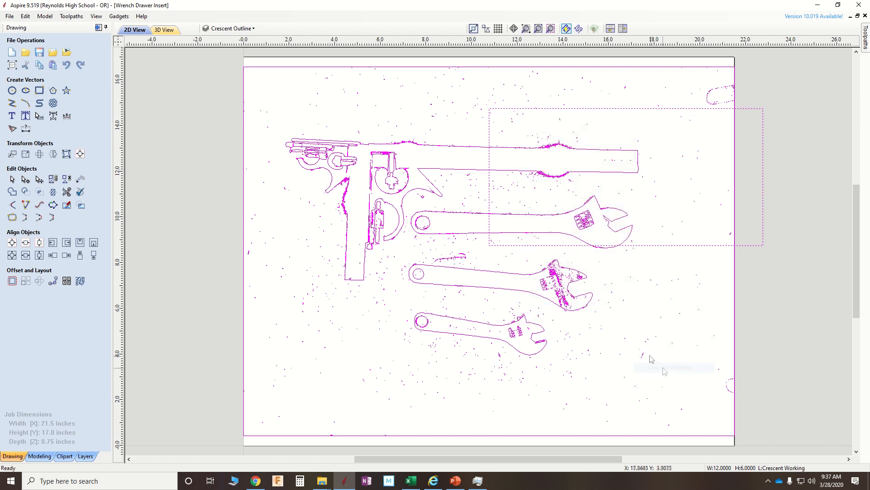
{"action": "left_click", "coordinate": [662, 305]}
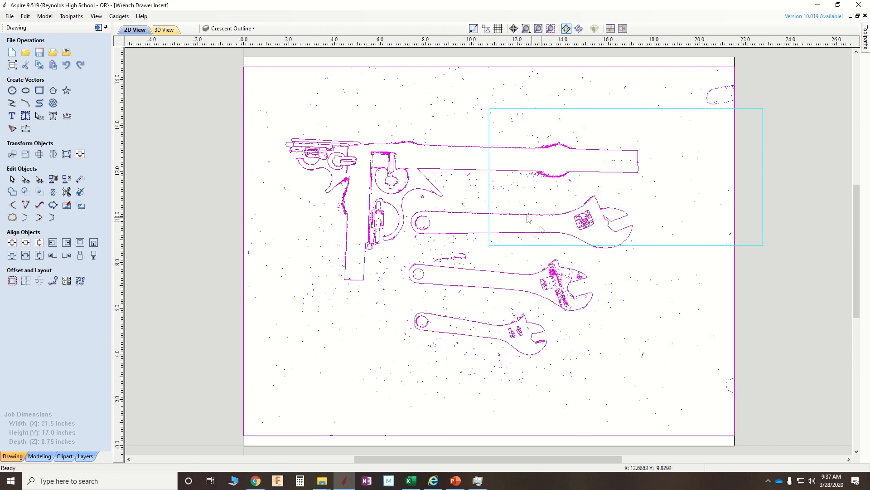
Step: Move the rectangle over the traced combination square, with its upper-right corner near the end of the horizontal ruler
{"action": "left_click", "coordinate": [490, 182]}
{"action": "left_click", "coordinate": [490, 181]}
{"action": "left_click_drag", "start_coordinate": [570, 108], "coordinate": [445, 145]}
{"action": "left_click", "coordinate": [448, 153]}
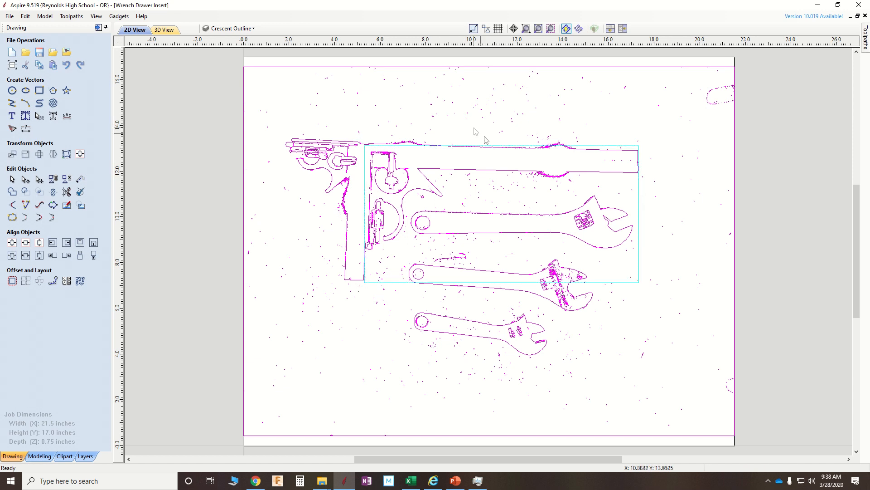
Step: Nudge the traced vectors up and right until the horizontal ruler's upper-right corner meets the rectangle's corner
{"action": "scroll", "coordinate": [646, 144], "scroll_direction": "up", "scroll_amount": 5}
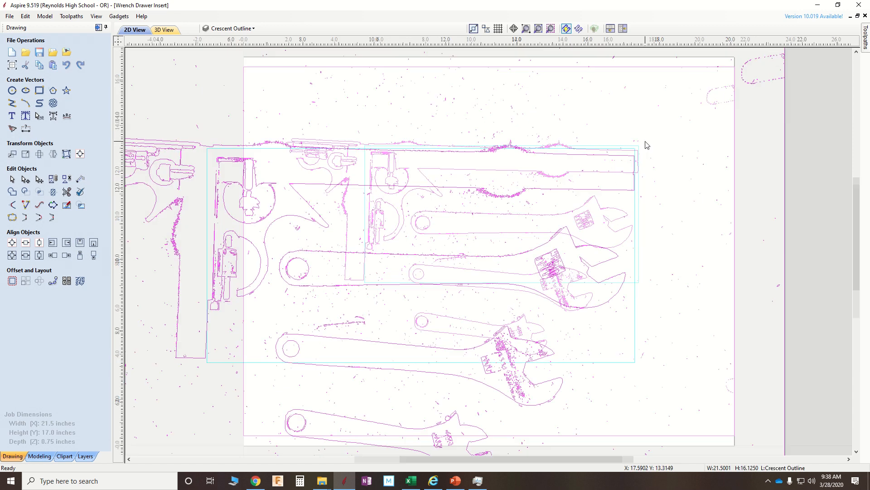
{"action": "scroll", "coordinate": [646, 145], "scroll_direction": "up", "scroll_amount": 1}
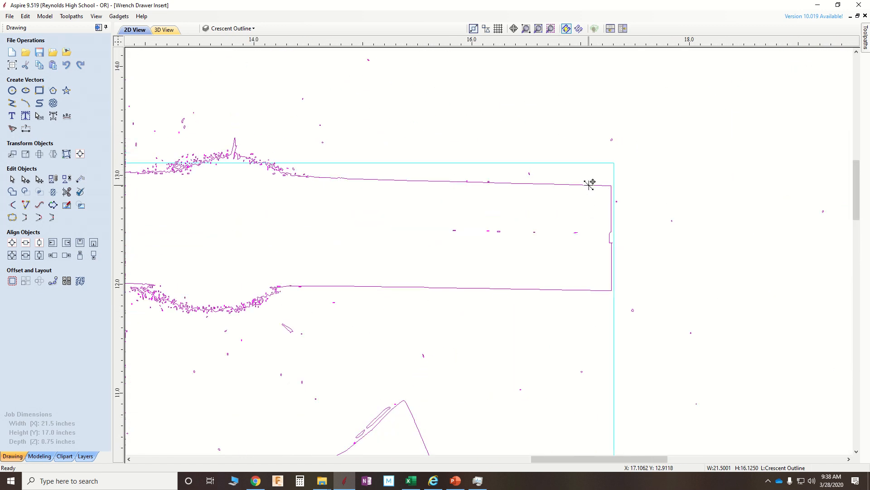
{"action": "key", "text": "Up"}
{"action": "key", "text": "Up"}
{"action": "key", "text": "Up"}
{"action": "key", "text": "Up"}
{"action": "key", "text": "Up"}
{"action": "key", "text": "Up"}
{"action": "key", "text": "Up"}
{"action": "key", "text": "Up"}
{"action": "key", "text": "Up"}
{"action": "key", "text": "Up"}
{"action": "key", "text": "Up"}
{"action": "key", "text": "Up"}
{"action": "key", "text": "Right"}
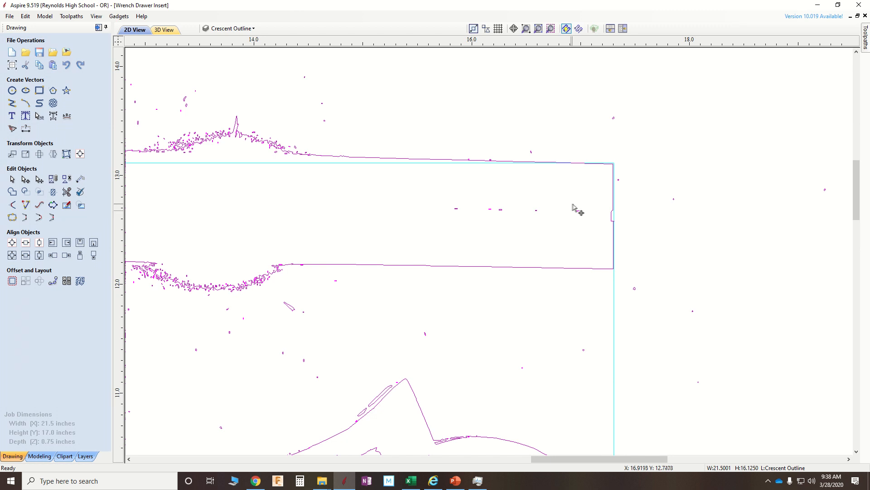
Step: Rotate the traced vectors slightly counterclockwise to level the horizontal ruler with the rectangle's upper edge
{"action": "scroll", "coordinate": [608, 188], "scroll_direction": "down", "scroll_amount": 5}
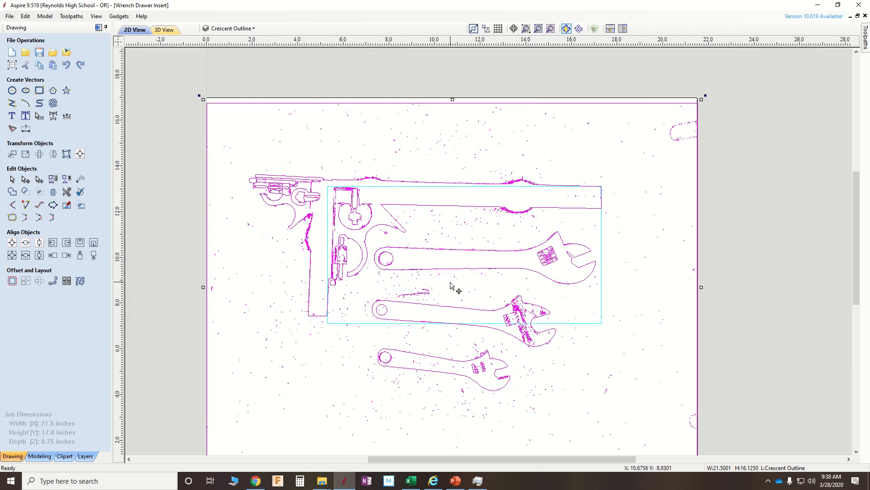
{"action": "left_click", "coordinate": [453, 288]}
{"action": "mouse_move", "coordinate": [599, 205]}
{"action": "left_mouse_down"}
{"action": "mouse_move", "coordinate": [382, 282]}
{"action": "mouse_move", "coordinate": [437, 287]}
{"action": "mouse_move", "coordinate": [406, 290]}
{"action": "left_mouse_up"}
{"action": "key", "text": "ctrl+z"}
{"action": "left_click_drag", "start_coordinate": [200, 94], "coordinate": [196, 95]}
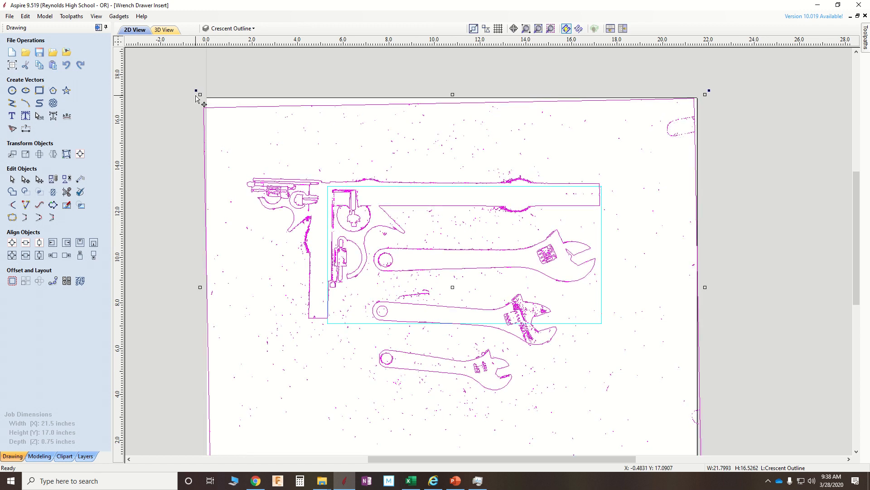
{"action": "left_click", "coordinate": [195, 93]}
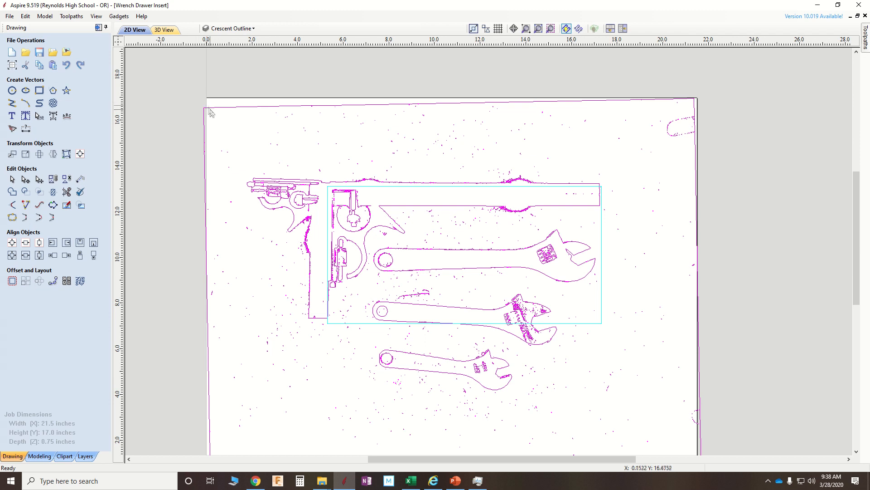
{"action": "left_click", "coordinate": [211, 109]}
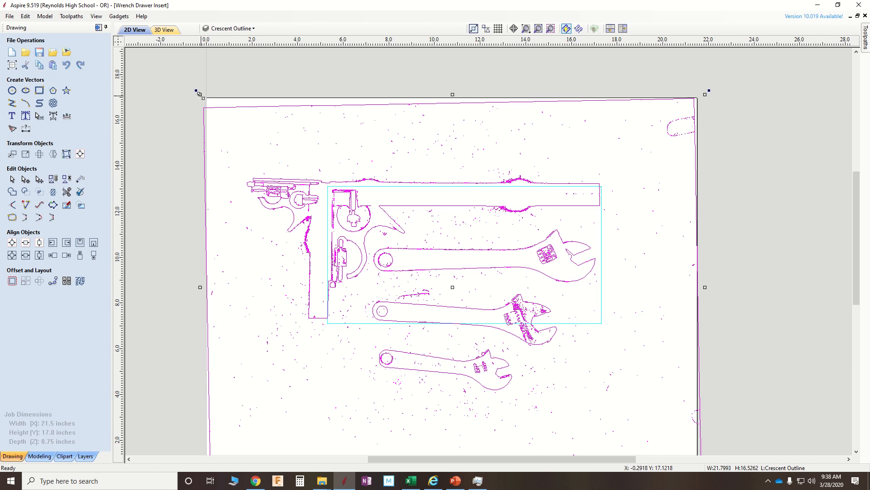
{"action": "left_click_drag", "start_coordinate": [195, 91], "coordinate": [196, 90]}
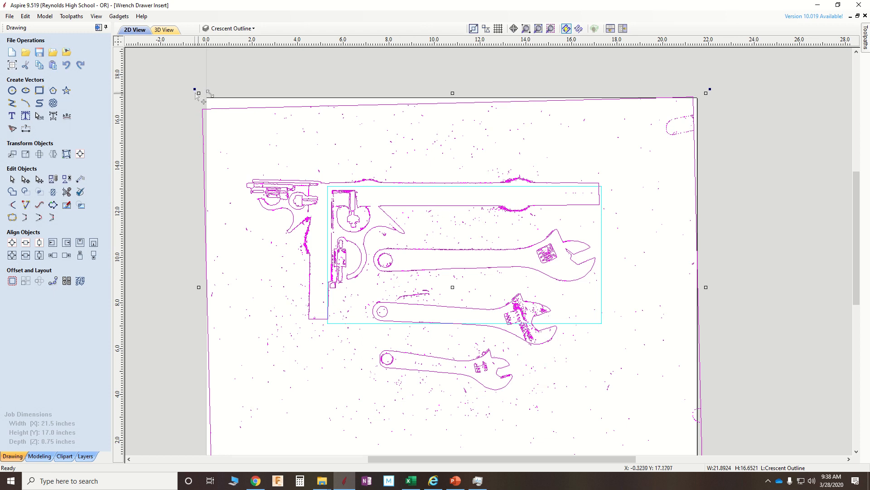
Step: Nudge the rotated vectors right and down to align the ruler's upper-right corner with the rectangle again
{"action": "scroll", "coordinate": [618, 167], "scroll_direction": "up", "scroll_amount": 4}
{"action": "key", "text": "Right"}
{"action": "key", "text": "Right"}
{"action": "key", "text": "Right"}
{"action": "key", "text": "Down"}
{"action": "key", "text": "Down"}
{"action": "key", "text": "Down"}
{"action": "key", "text": "Down"}
{"action": "key", "text": "Down"}
{"action": "key", "text": "Right"}
{"action": "key", "text": "Down"}
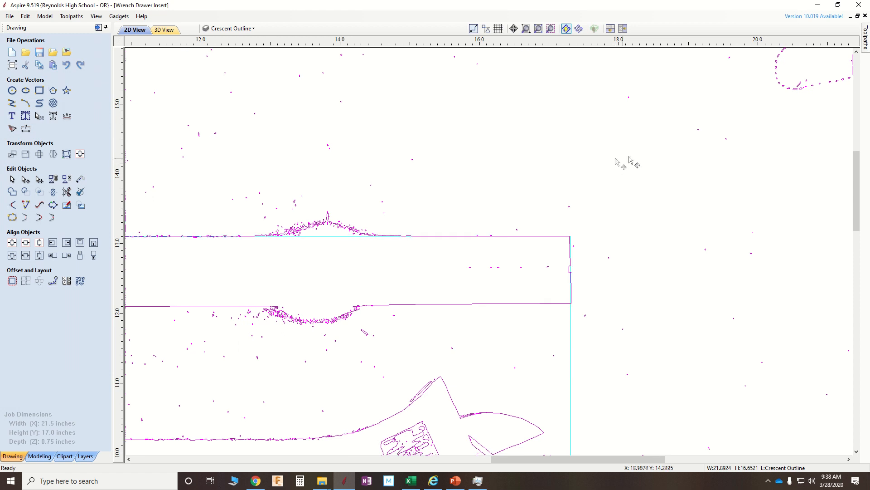
Step: Stretch the traced vectors to about 22.34 inches wide and nudge them right toward the reference rectangle's edges
{"action": "scroll", "coordinate": [629, 158], "scroll_direction": "down", "scroll_amount": 4}
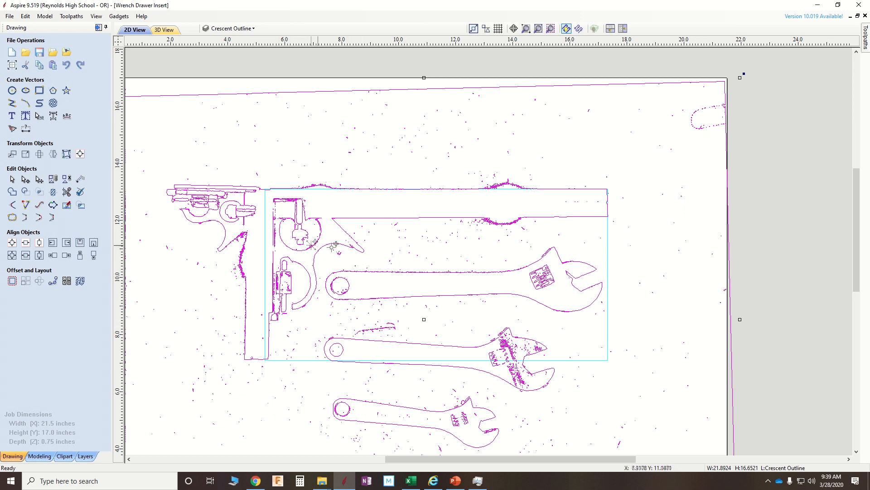
{"action": "scroll", "coordinate": [412, 242], "scroll_direction": "down", "scroll_amount": 2}
{"action": "scroll", "coordinate": [409, 236], "scroll_direction": "up", "scroll_amount": 2}
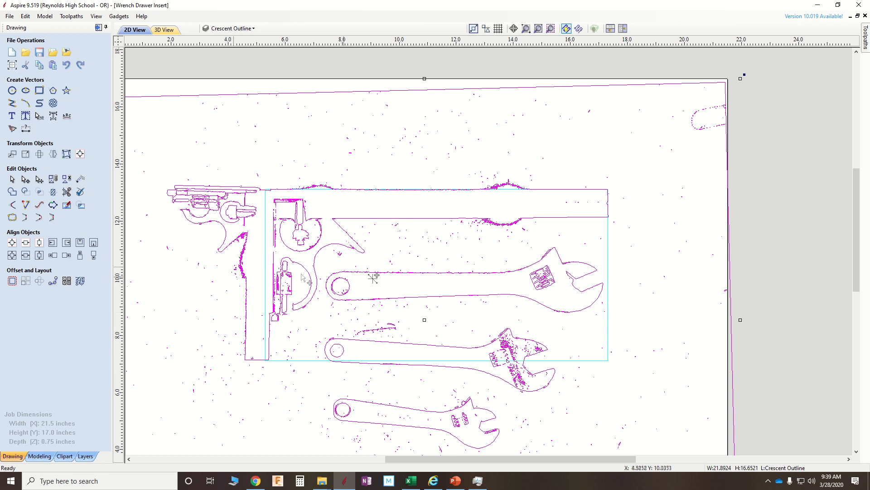
{"action": "scroll", "coordinate": [492, 283], "scroll_direction": "down", "scroll_amount": 1}
{"action": "scroll", "coordinate": [492, 283], "scroll_direction": "down", "scroll_amount": 1}
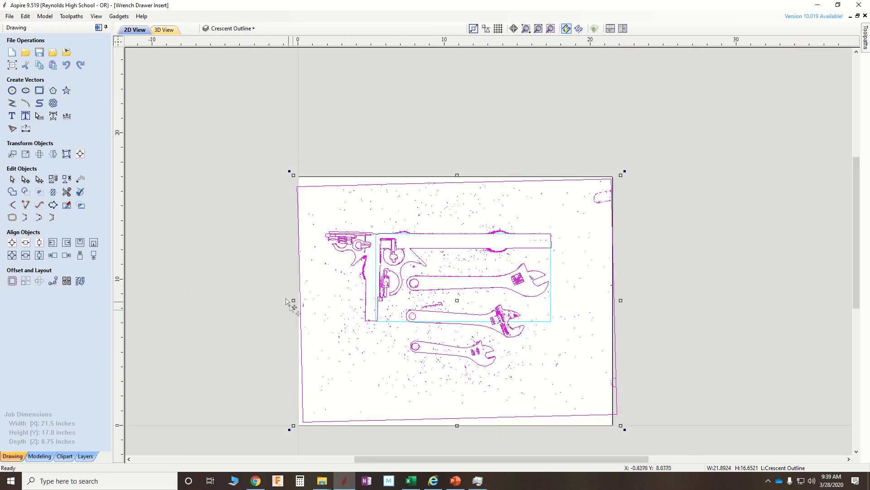
{"action": "left_click_drag", "start_coordinate": [293, 301], "coordinate": [297, 297]}
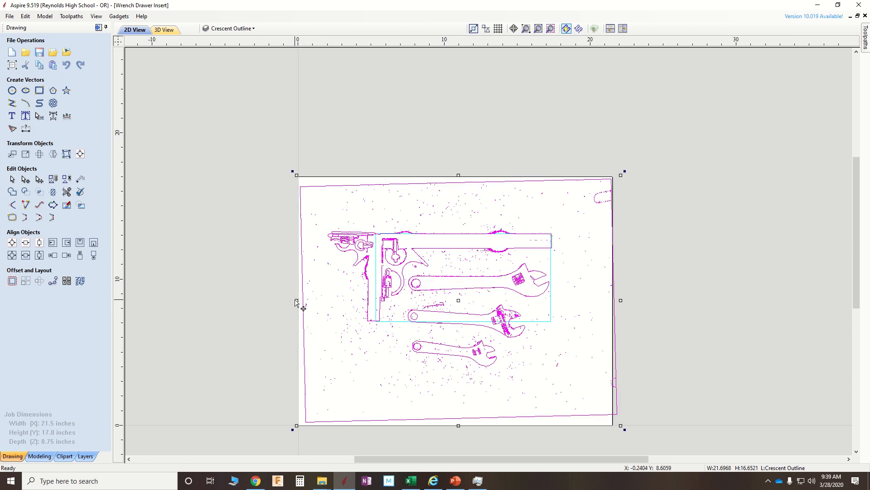
{"action": "left_click_drag", "start_coordinate": [297, 301], "coordinate": [287, 300]}
{"action": "scroll", "coordinate": [395, 277], "scroll_direction": "up", "scroll_amount": 4}
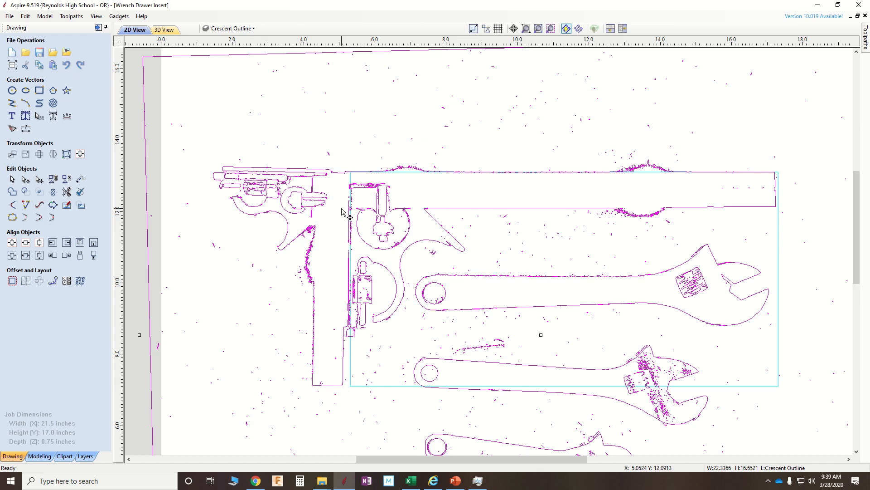
{"action": "key", "text": "Right"}
{"action": "key", "text": "Right"}
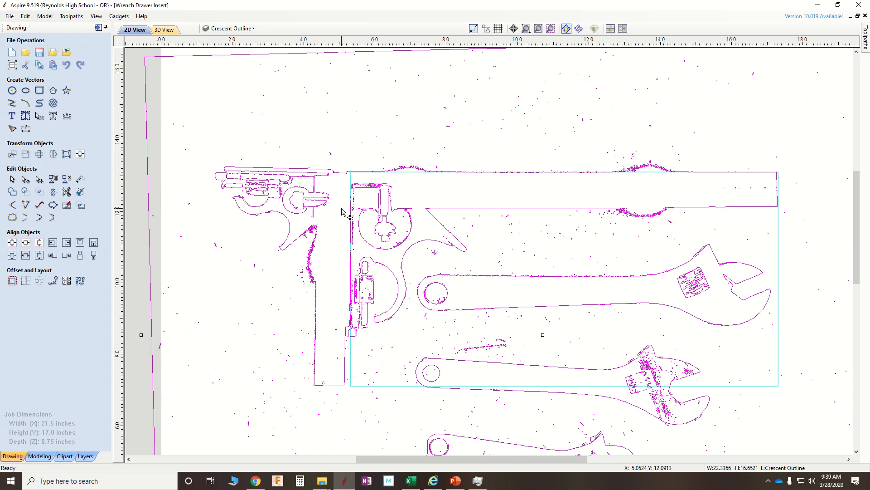
Step: Fine-tune the traced vectors' width to about 22.2 inches to fit the combination square to the reference rectangle
{"action": "scroll", "coordinate": [343, 213], "scroll_direction": "down", "scroll_amount": 3}
{"action": "left_click_drag", "start_coordinate": [236, 273], "coordinate": [243, 271]}
{"action": "scroll", "coordinate": [411, 227], "scroll_direction": "up", "scroll_amount": 2}
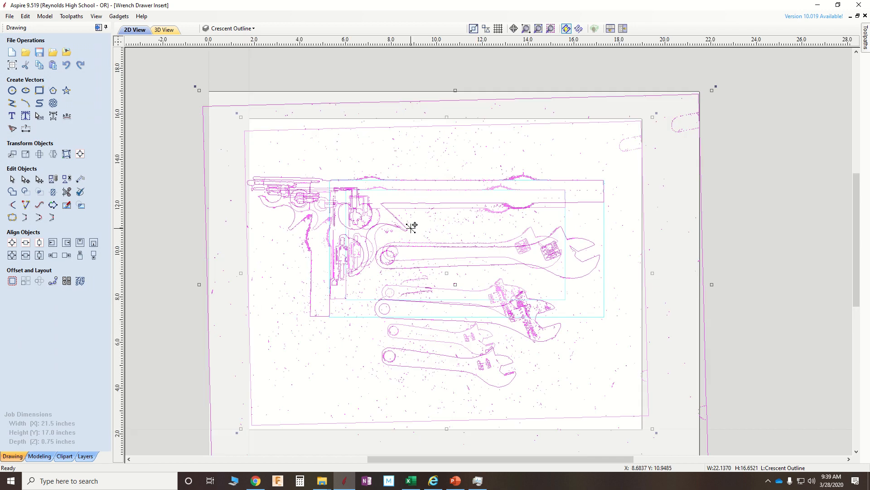
{"action": "scroll", "coordinate": [411, 227], "scroll_direction": "up", "scroll_amount": 2}
{"action": "scroll", "coordinate": [412, 227], "scroll_direction": "down", "scroll_amount": 2}
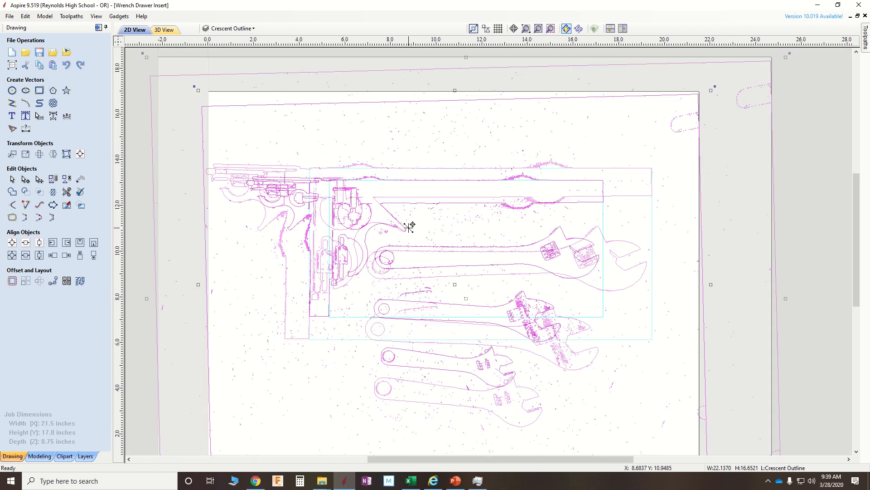
{"action": "scroll", "coordinate": [213, 294], "scroll_direction": "down", "scroll_amount": 1}
{"action": "scroll", "coordinate": [195, 286], "scroll_direction": "up", "scroll_amount": 5}
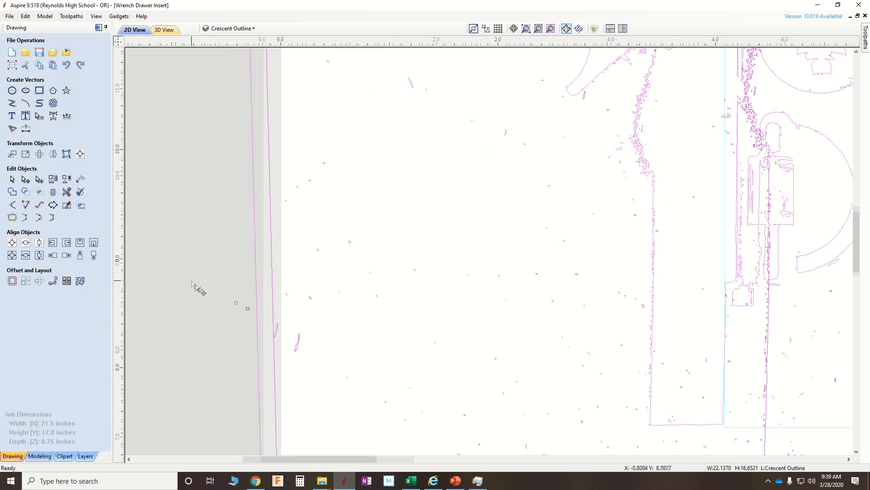
{"action": "scroll", "coordinate": [248, 307], "scroll_direction": "down", "scroll_amount": 1}
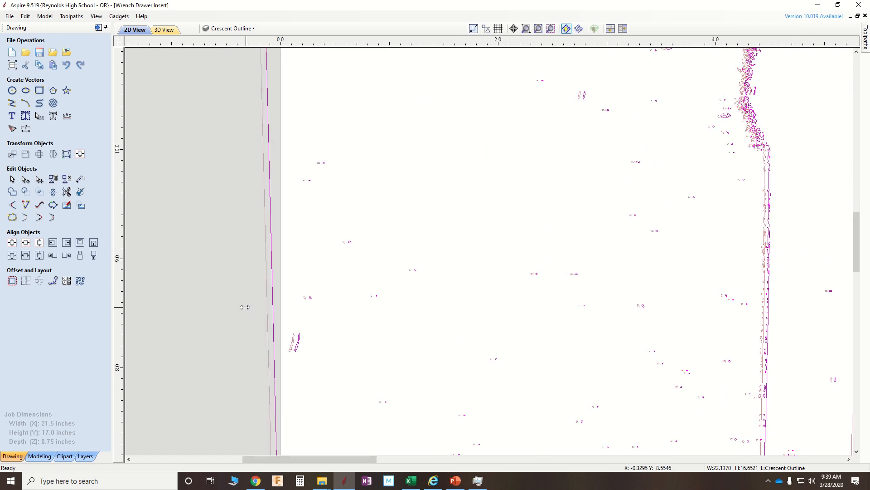
{"action": "scroll", "coordinate": [276, 293], "scroll_direction": "down", "scroll_amount": 3}
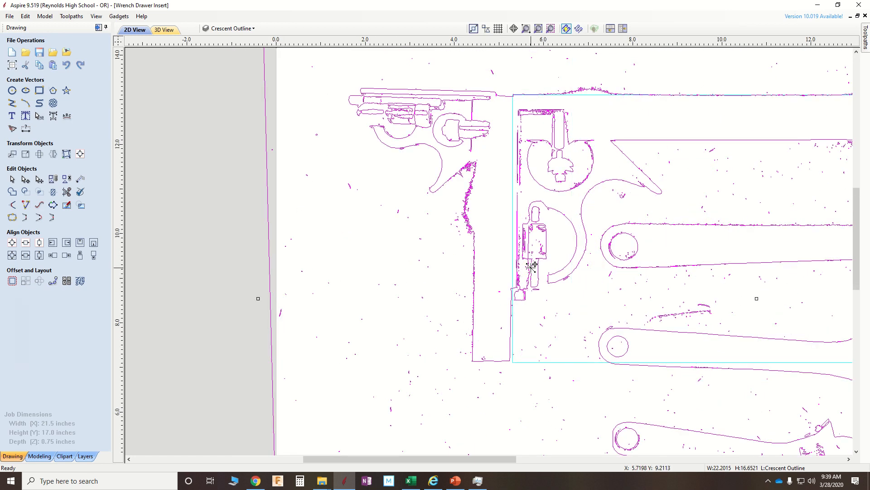
{"action": "scroll", "coordinate": [531, 267], "scroll_direction": "down", "scroll_amount": 3}
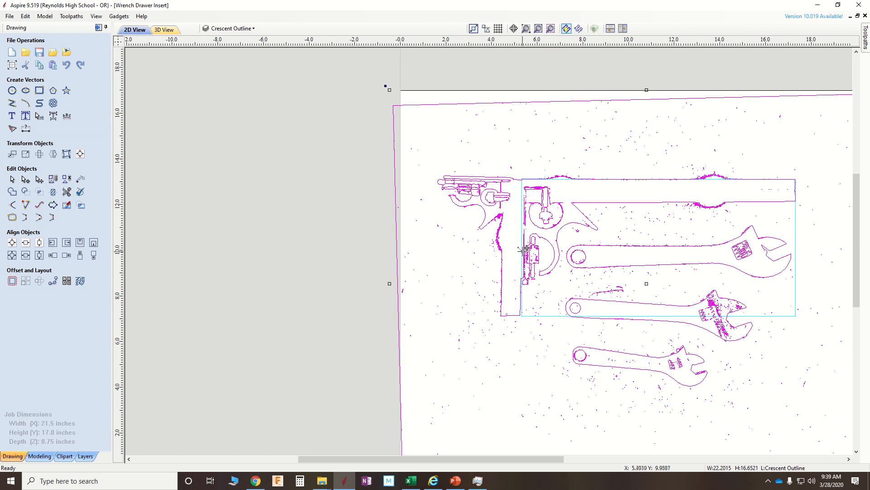
{"action": "scroll", "coordinate": [333, 266], "scroll_direction": "down", "scroll_amount": 2}
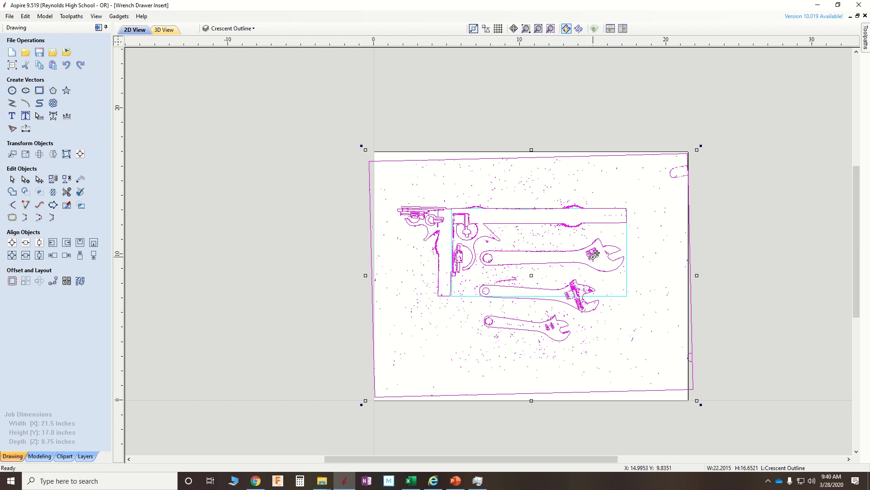
Step: Deselect the traced vectors and hide the Crescent Working layer
{"action": "left_click", "coordinate": [306, 239]}
{"action": "left_click", "coordinate": [240, 28]}
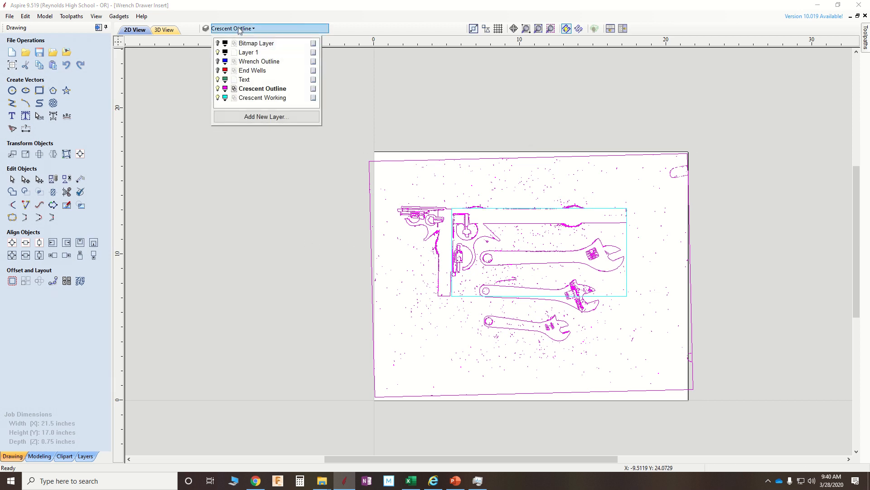
{"action": "left_click", "coordinate": [218, 97]}
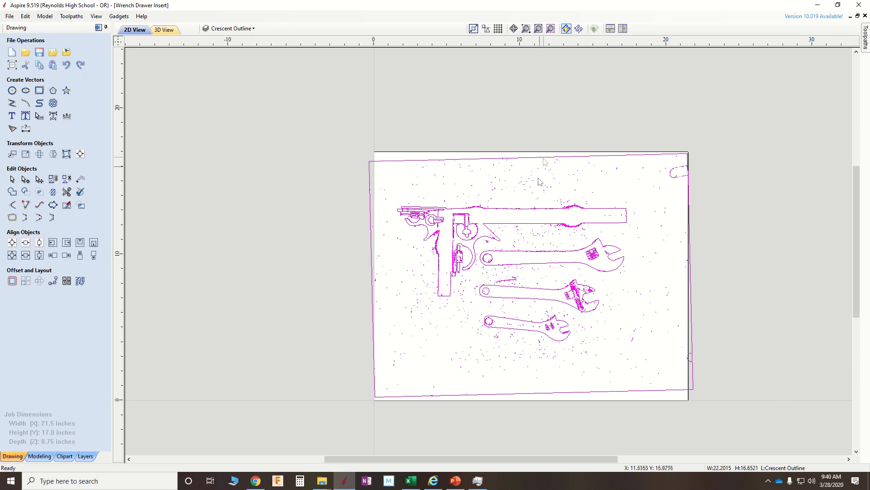
Step: Ungroup the scaled traced vectors back onto their original object layers
{"action": "right_click", "coordinate": [530, 212]}
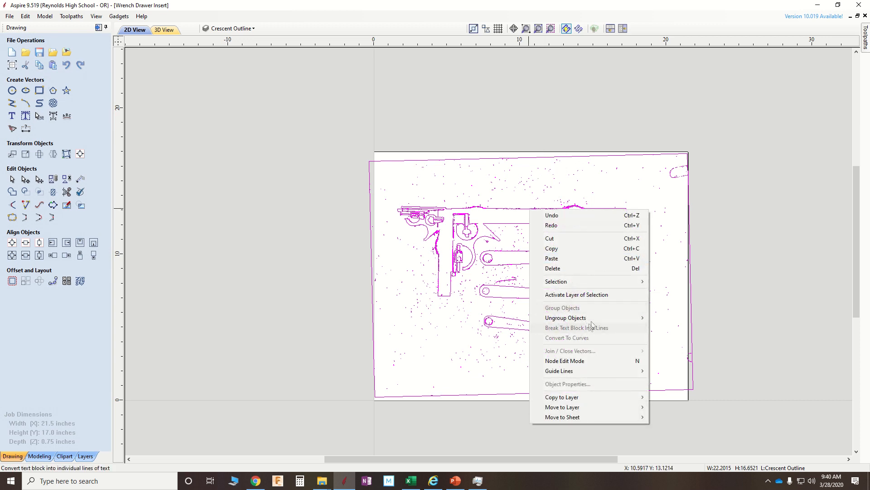
{"action": "mouse_move", "coordinate": [637, 319]}
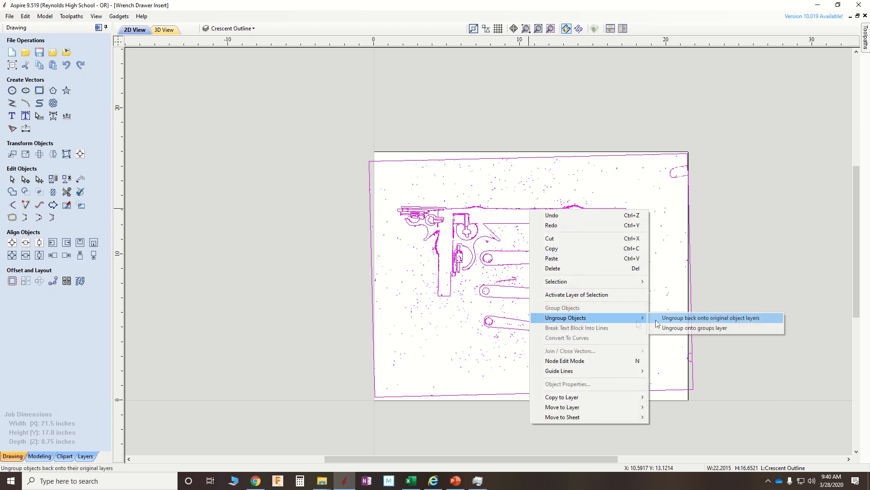
{"action": "left_click", "coordinate": [678, 319]}
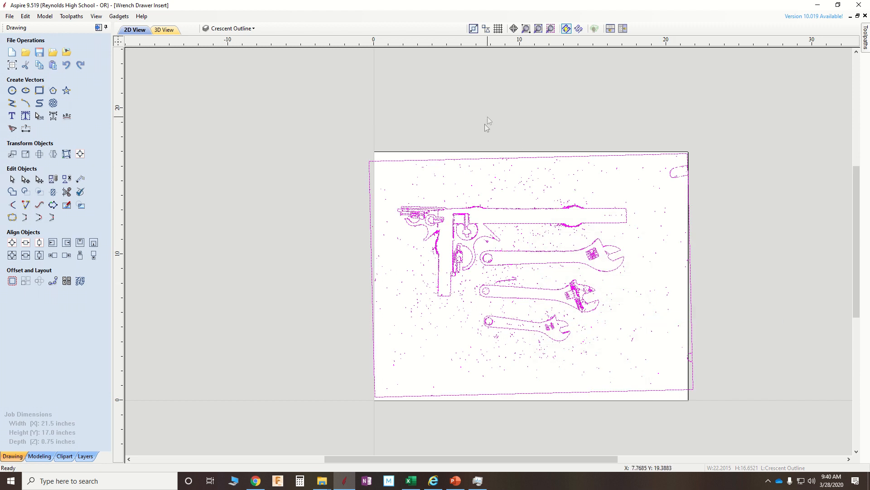
Step: Delete the traced outer border and the stray specks in the open area above the combination square
{"action": "left_click_drag", "start_coordinate": [489, 171], "coordinate": [513, 184]}
{"action": "left_click_drag", "start_coordinate": [454, 168], "coordinate": [561, 185]}
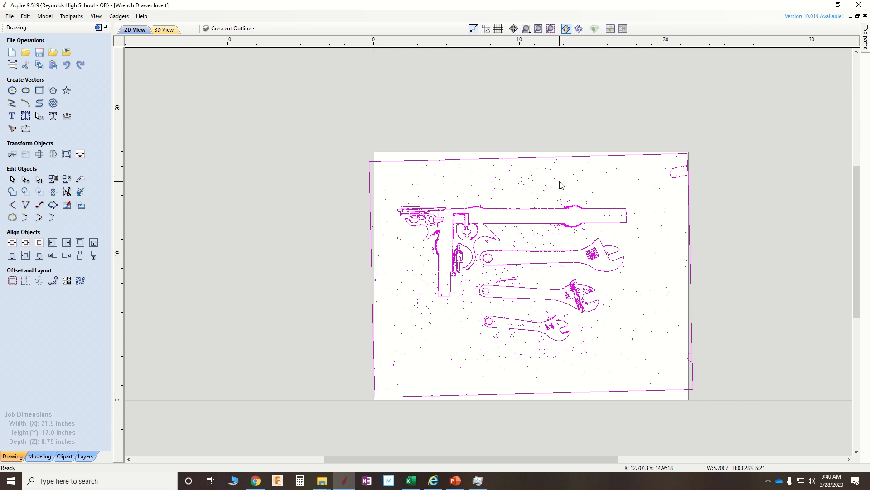
{"action": "left_click_drag", "start_coordinate": [484, 169], "coordinate": [544, 213]}
{"action": "left_click_drag", "start_coordinate": [499, 161], "coordinate": [469, 178]}
{"action": "key", "text": "Delete"}
{"action": "key", "text": "Delete"}
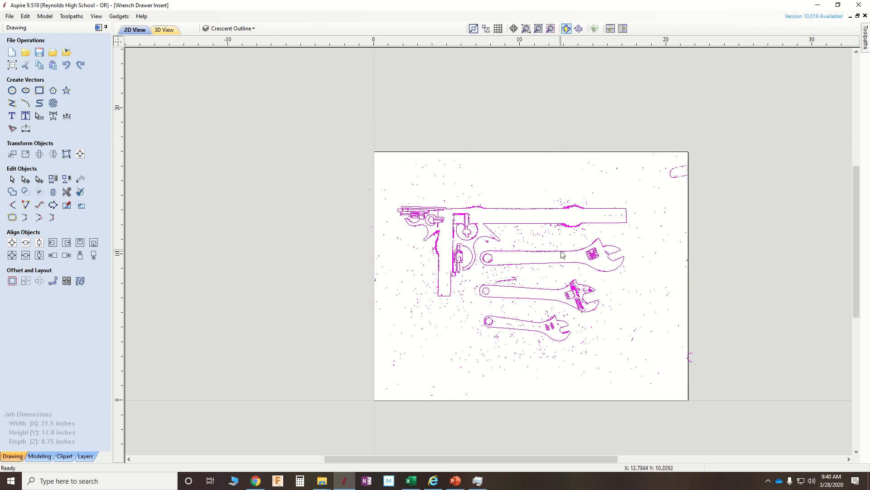
{"action": "scroll", "coordinate": [562, 268], "scroll_direction": "up", "scroll_amount": 2}
{"action": "left_click", "coordinate": [549, 262]}
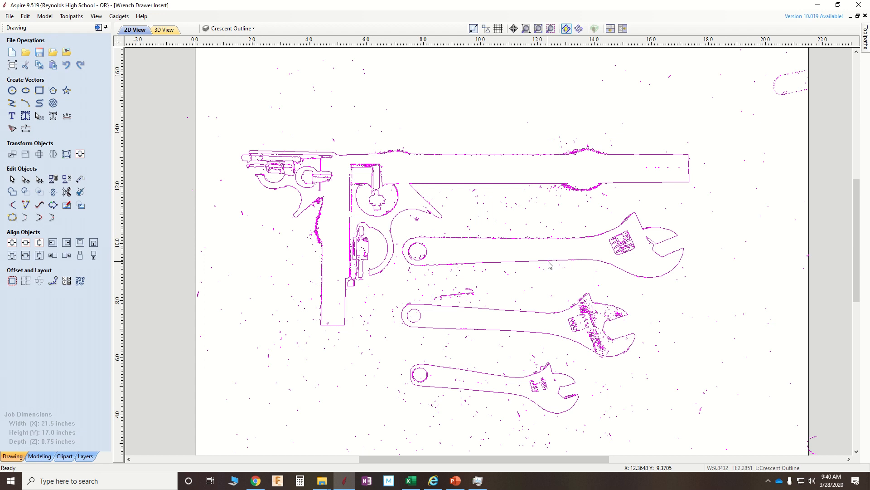
{"action": "left_click", "coordinate": [533, 316], "text": "shift"}
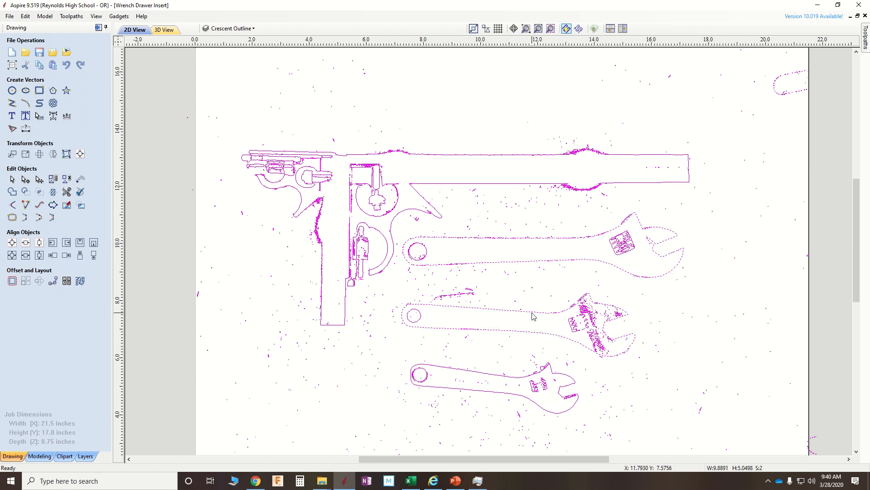
{"action": "left_click", "coordinate": [495, 376], "text": "shift"}
{"action": "left_click", "coordinate": [480, 357]}
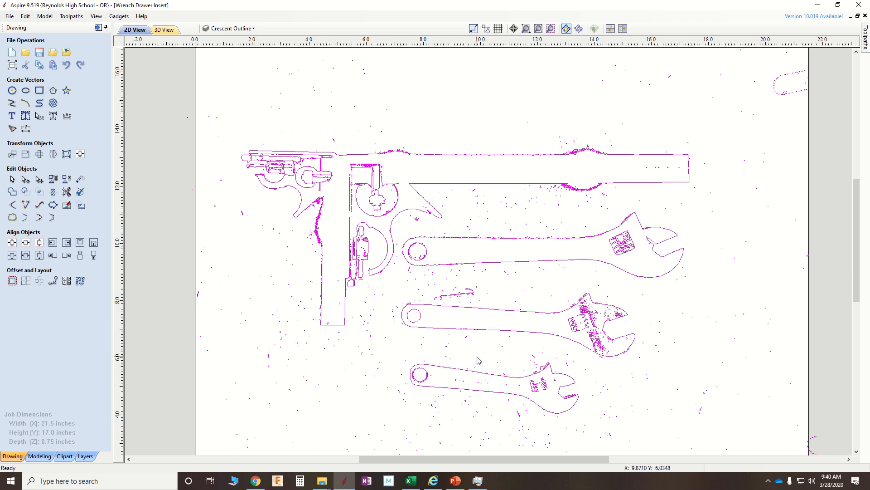
Step: Delete all traced vectors except the outer outlines of the three crescent wrenches
{"action": "key", "text": "ctrl+a"}
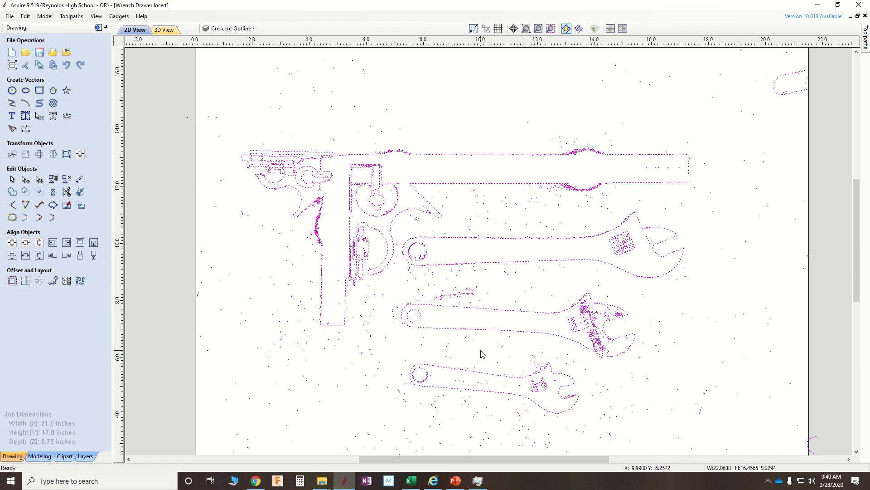
{"action": "left_click", "coordinate": [506, 263], "text": "ctrl"}
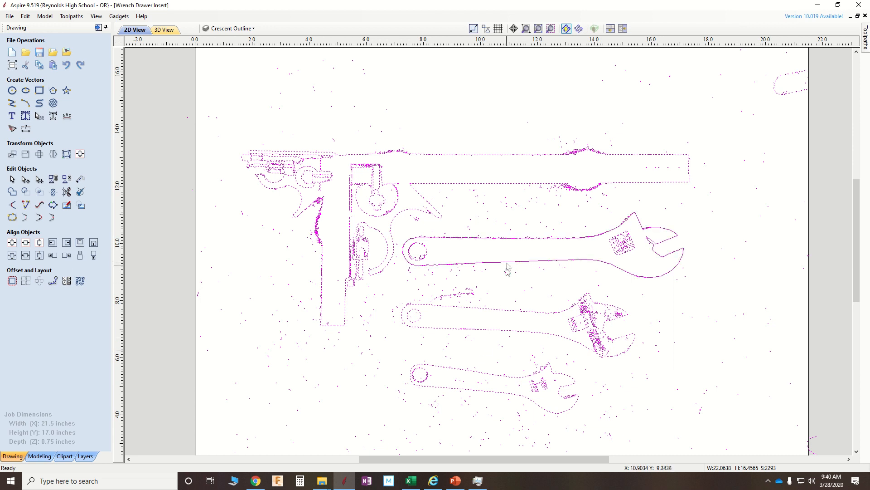
{"action": "left_click", "coordinate": [500, 312], "text": "ctrl"}
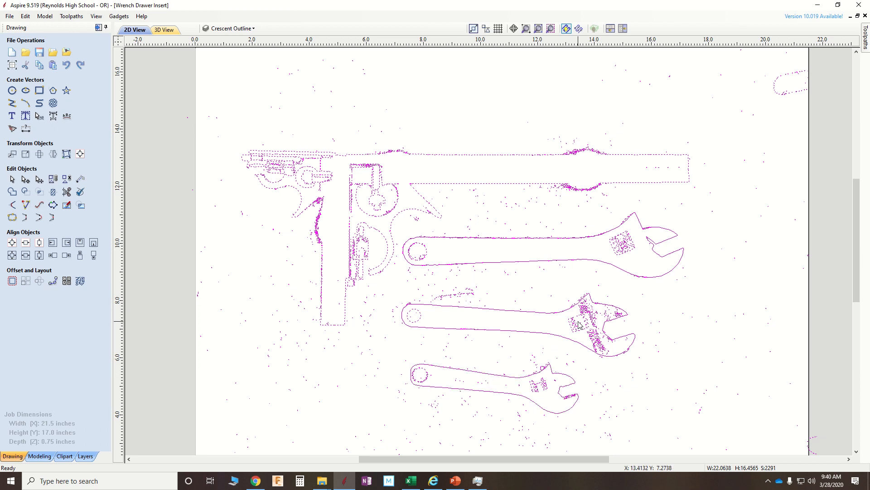
{"action": "key", "text": "Delete"}
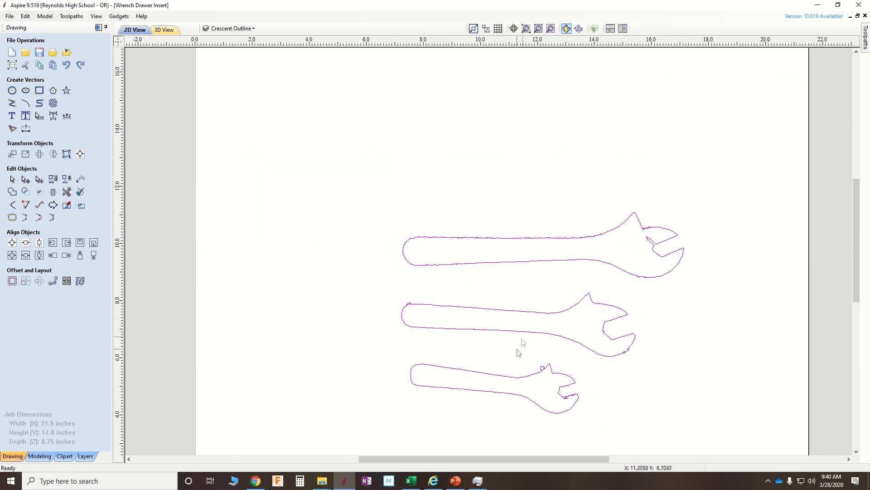
Step: With smart snapping on, draw a straight line bridging the stray notch on the upper handle-end curve of the middle wrench
{"action": "scroll", "coordinate": [539, 236], "scroll_direction": "up", "scroll_amount": 10}
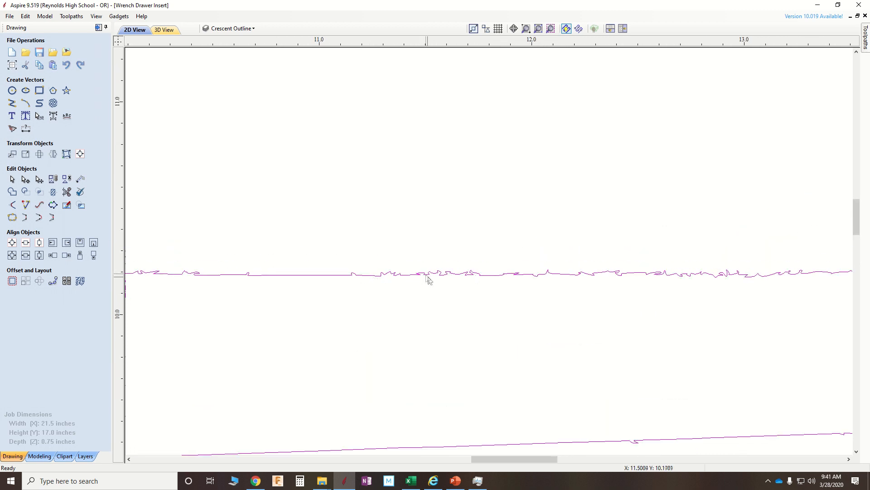
{"action": "scroll", "coordinate": [541, 305], "scroll_direction": "down", "scroll_amount": 8}
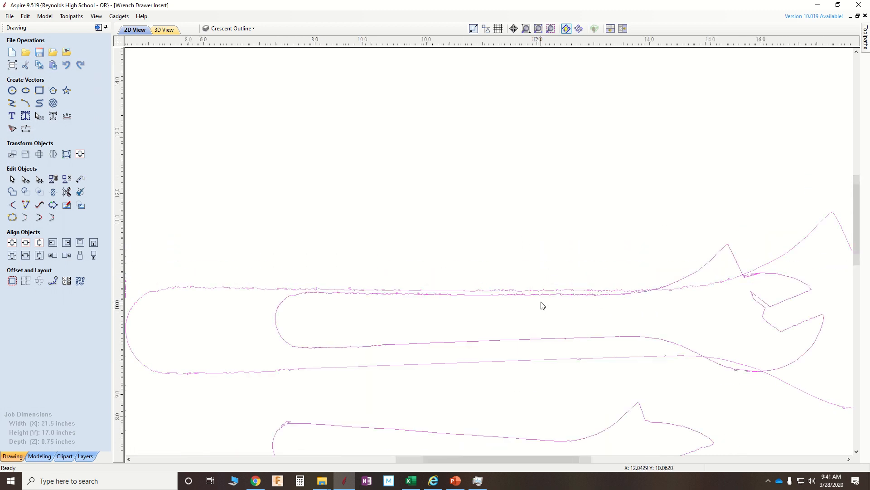
{"action": "scroll", "coordinate": [472, 234], "scroll_direction": "down", "scroll_amount": 2}
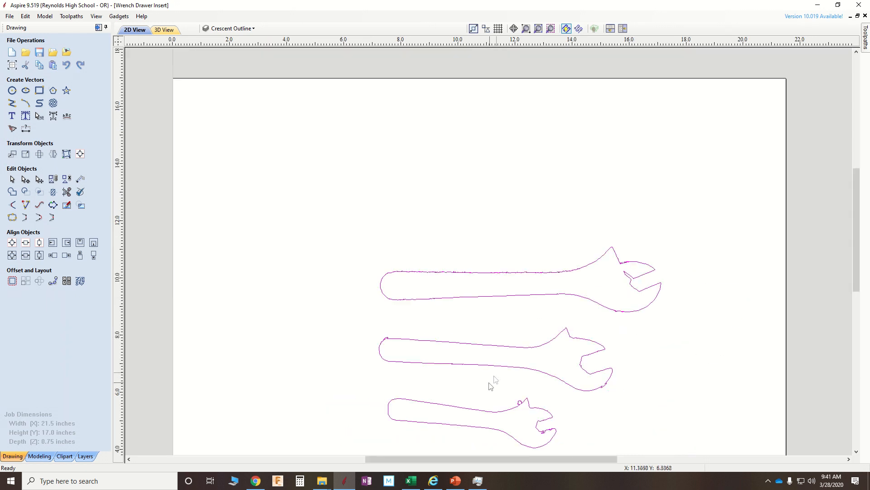
{"action": "scroll", "coordinate": [395, 371], "scroll_direction": "up", "scroll_amount": 15}
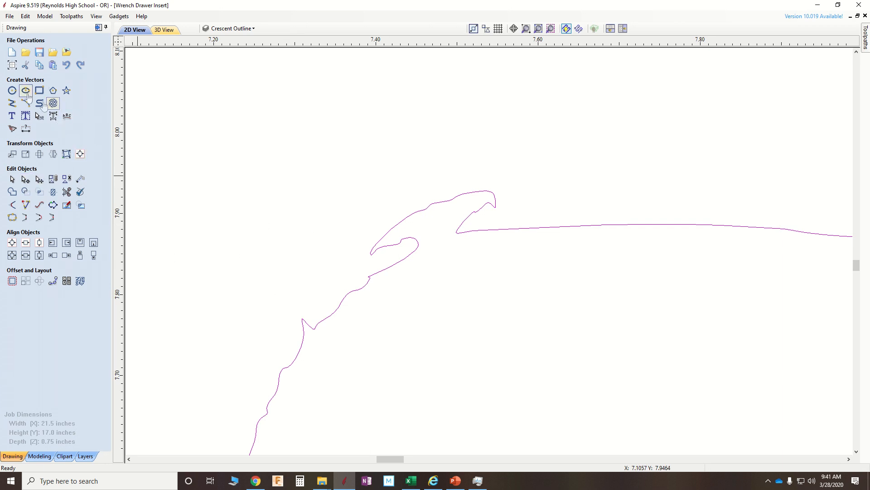
{"action": "left_click", "coordinate": [12, 103]}
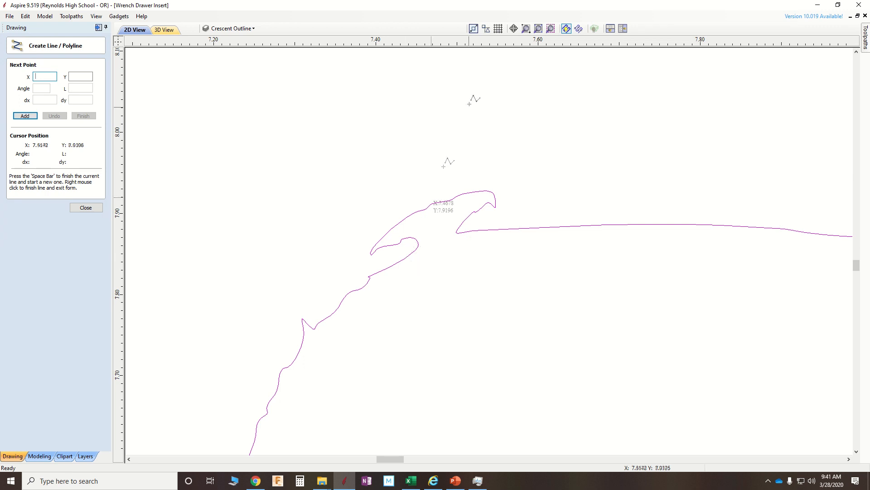
{"action": "left_click", "coordinate": [488, 28]}
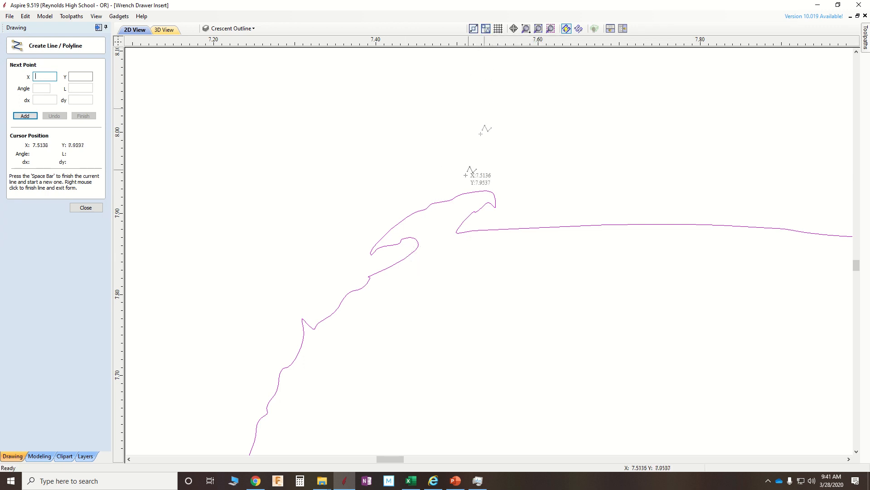
{"action": "left_click", "coordinate": [396, 264]}
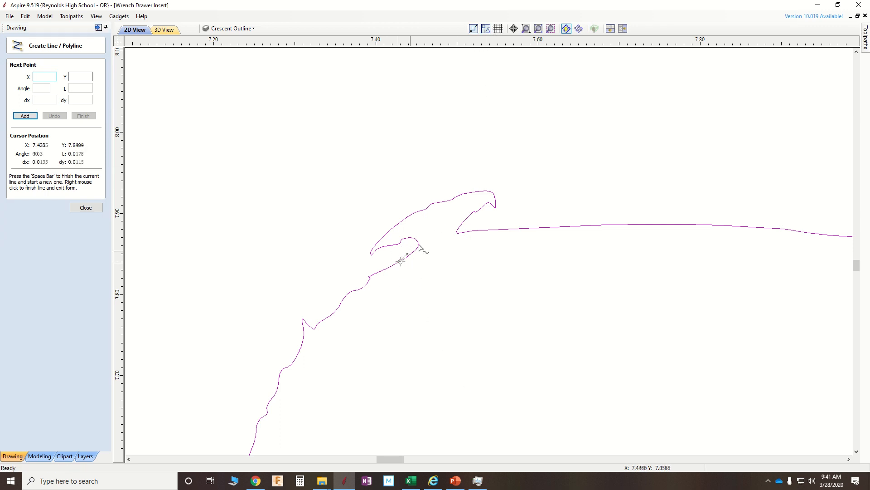
{"action": "left_click", "coordinate": [469, 230]}
{"action": "left_click", "coordinate": [84, 116]}
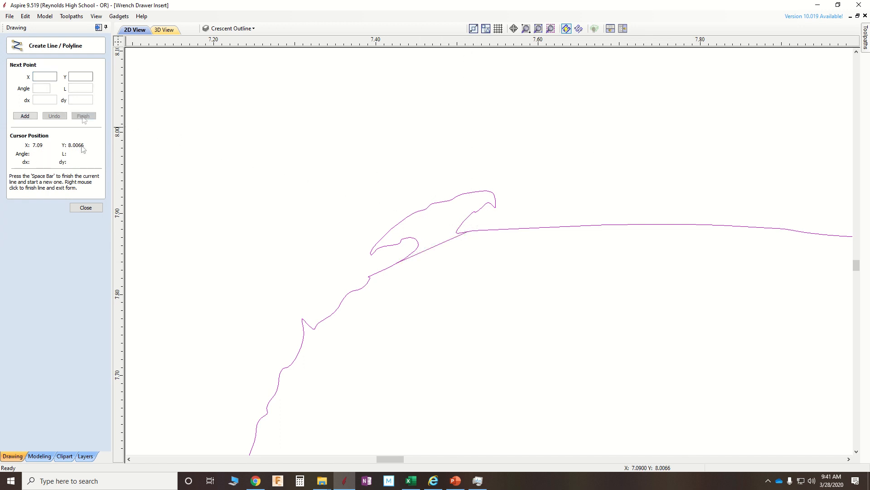
{"action": "left_click", "coordinate": [86, 208]}
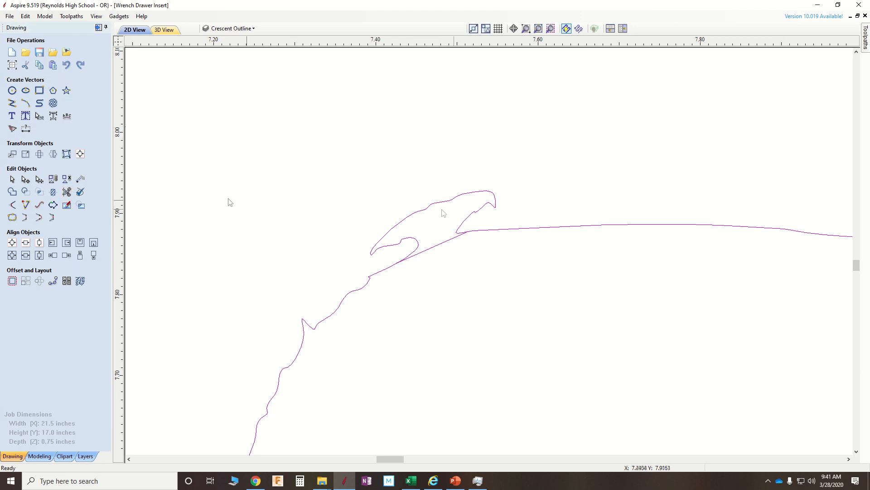
Step: Trim away the stray loop outside the bridging line on the middle wrench's handle end
{"action": "left_click", "coordinate": [66, 192]}
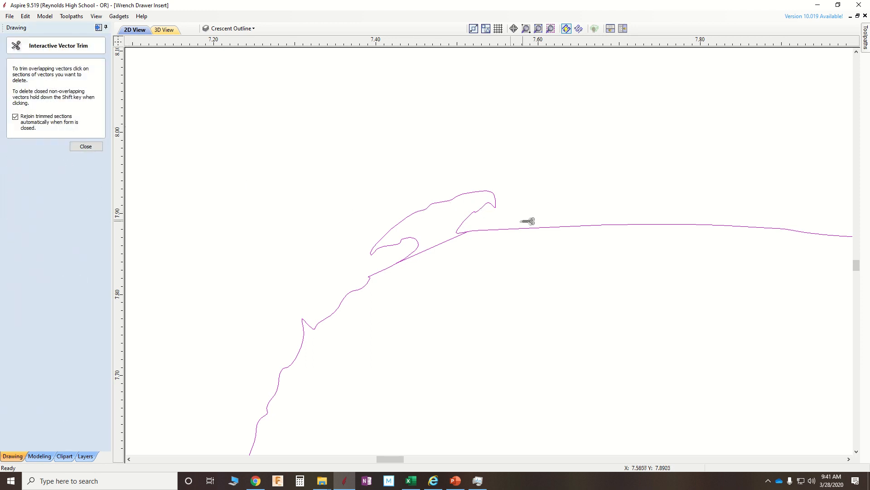
{"action": "left_click", "coordinate": [497, 198]}
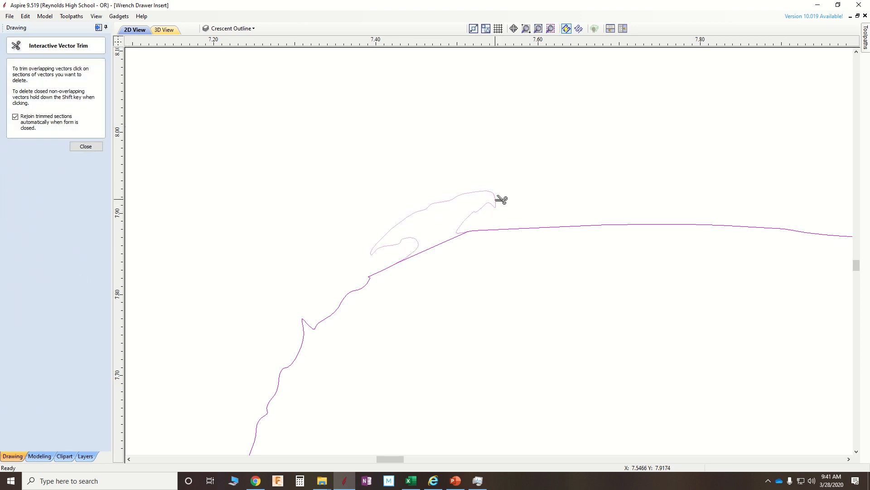
{"action": "left_click", "coordinate": [98, 146]}
Step: Try to draw a line joining the rear corner of the large wrench's upper jaw to the inner point of its jaw opening
{"action": "scroll", "coordinate": [246, 155], "scroll_direction": "down", "scroll_amount": 6}
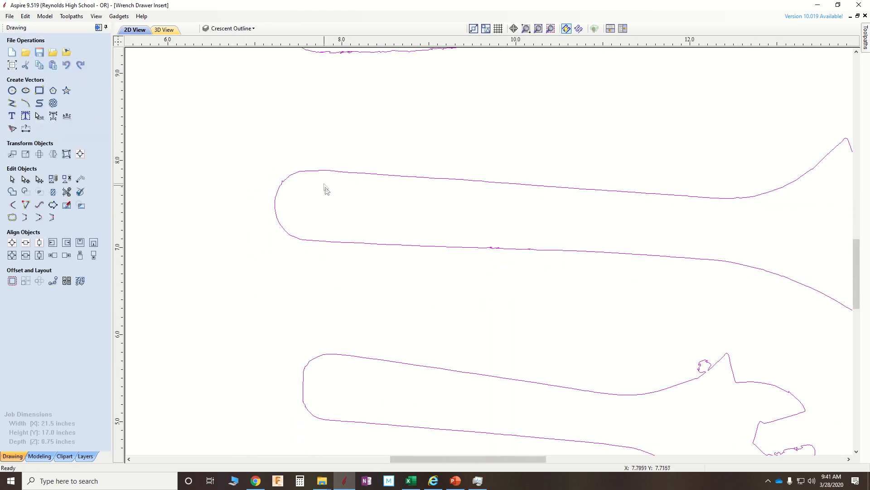
{"action": "scroll", "coordinate": [479, 207], "scroll_direction": "down", "scroll_amount": 3}
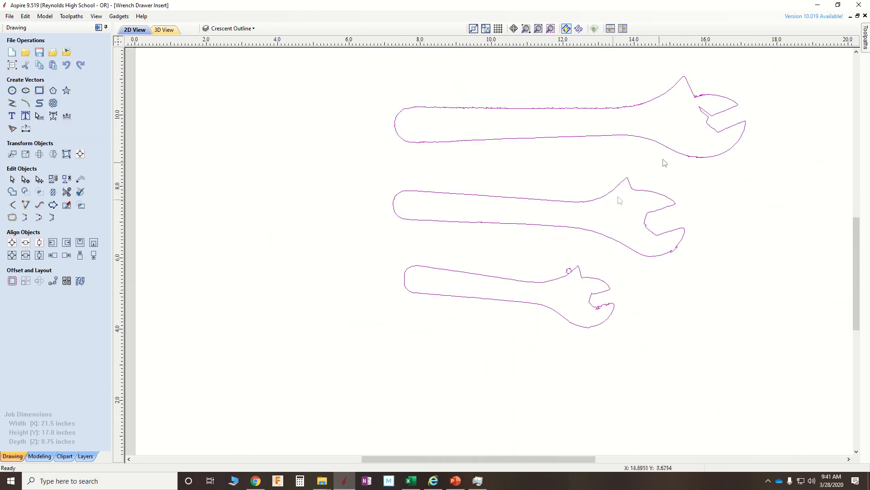
{"action": "scroll", "coordinate": [749, 99], "scroll_direction": "up", "scroll_amount": 3}
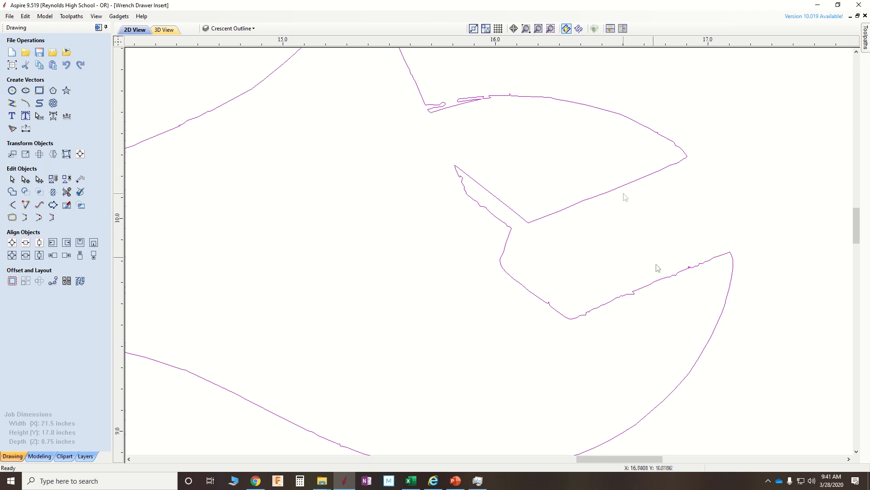
{"action": "scroll", "coordinate": [658, 272], "scroll_direction": "down", "scroll_amount": 2}
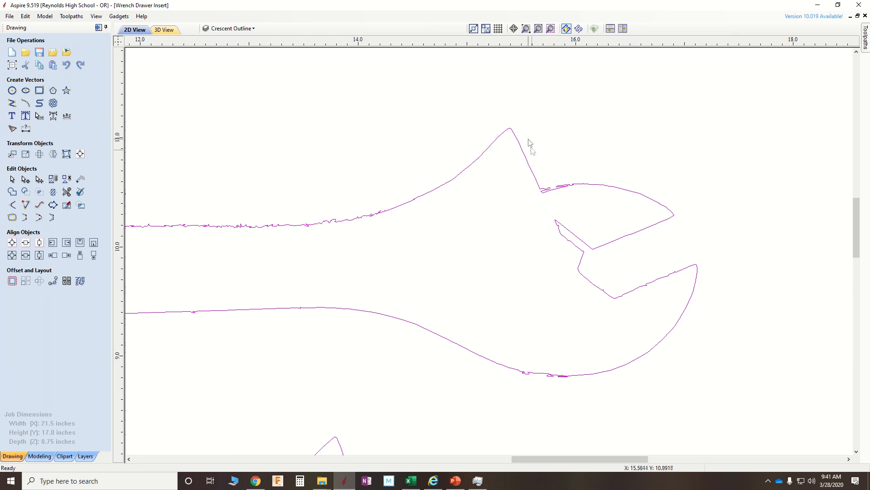
{"action": "left_click", "coordinate": [12, 103]}
{"action": "scroll", "coordinate": [551, 188], "scroll_direction": "up", "scroll_amount": 3}
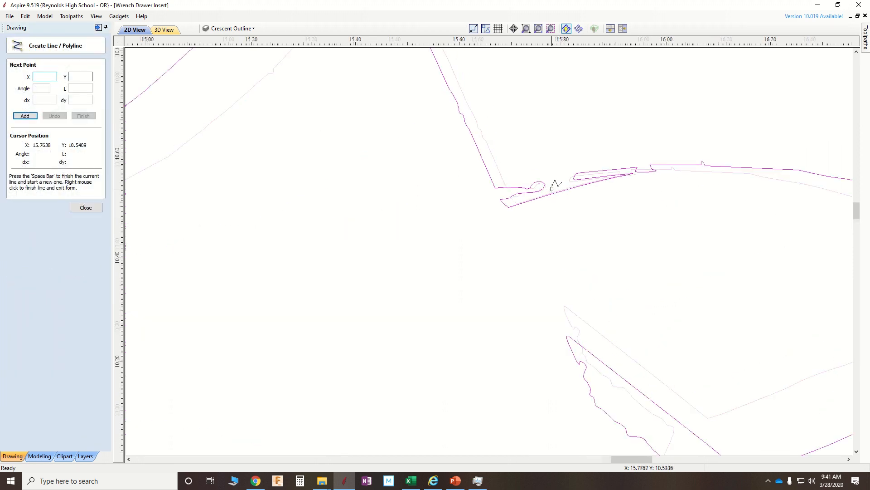
{"action": "left_click", "coordinate": [508, 207]}
{"action": "left_click", "coordinate": [567, 335]}
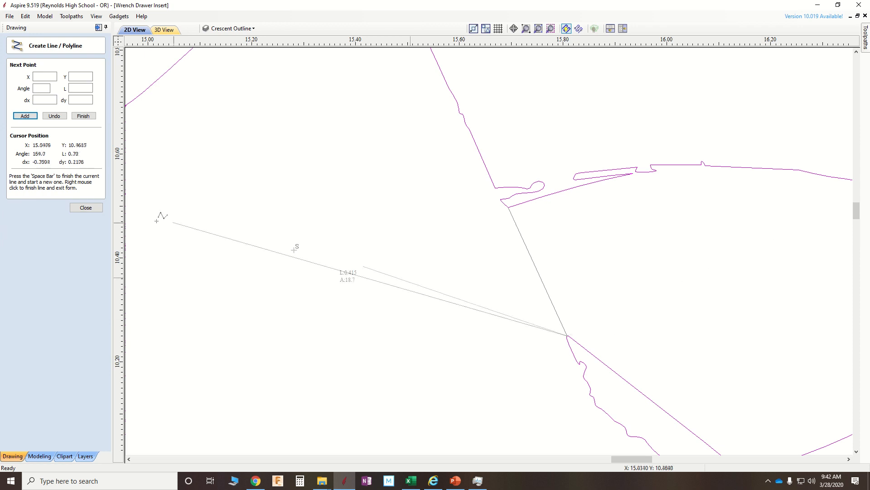
{"action": "left_click", "coordinate": [86, 207]}
{"action": "left_click", "coordinate": [588, 176]}
{"action": "scroll", "coordinate": [588, 196], "scroll_direction": "down", "scroll_amount": 3}
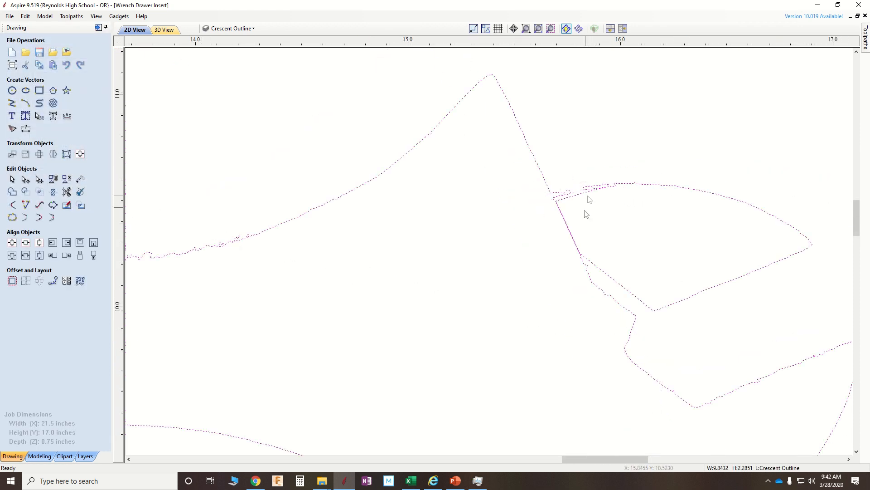
{"action": "left_click", "coordinate": [584, 218]}
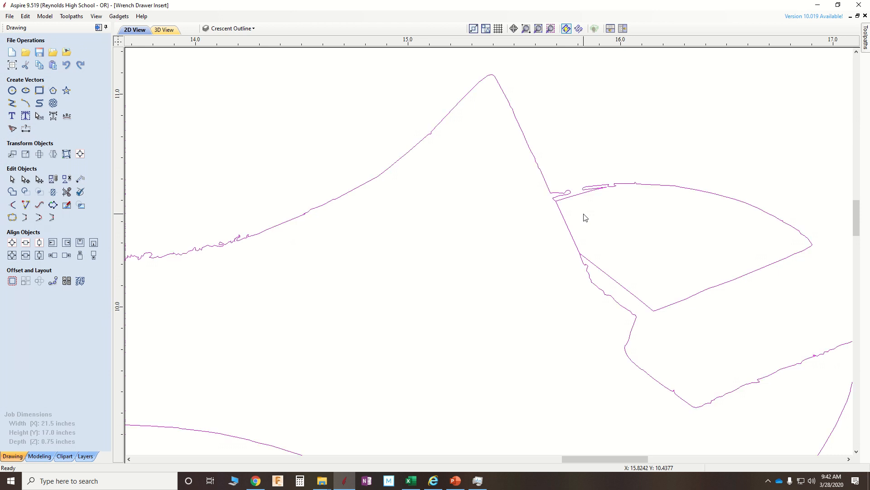
Step: Draw a straight line between the two jaw tips of the large wrench to close its mouth
{"action": "scroll", "coordinate": [584, 218], "scroll_direction": "down", "scroll_amount": 3}
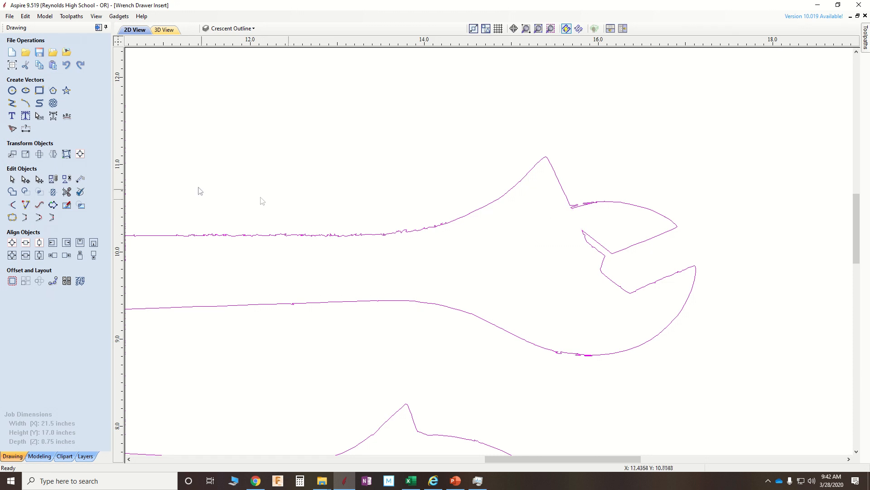
{"action": "left_click", "coordinate": [12, 103]}
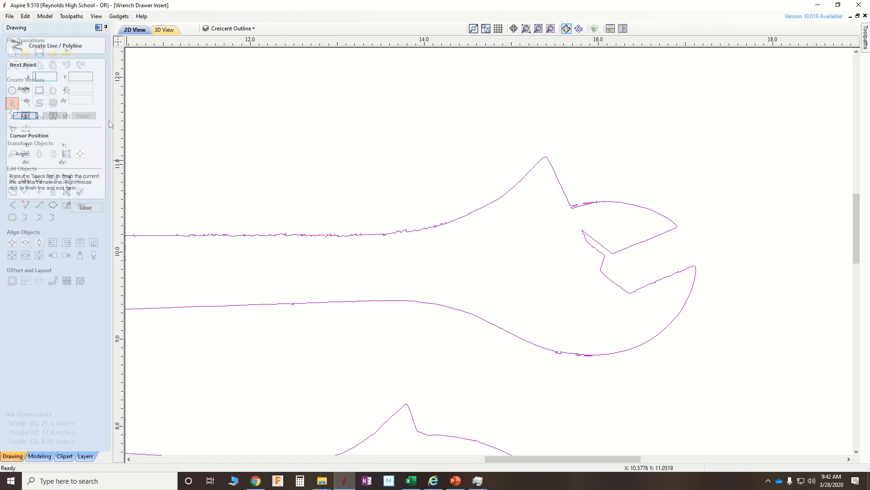
{"action": "left_click", "coordinate": [677, 226]}
{"action": "left_click", "coordinate": [695, 266]}
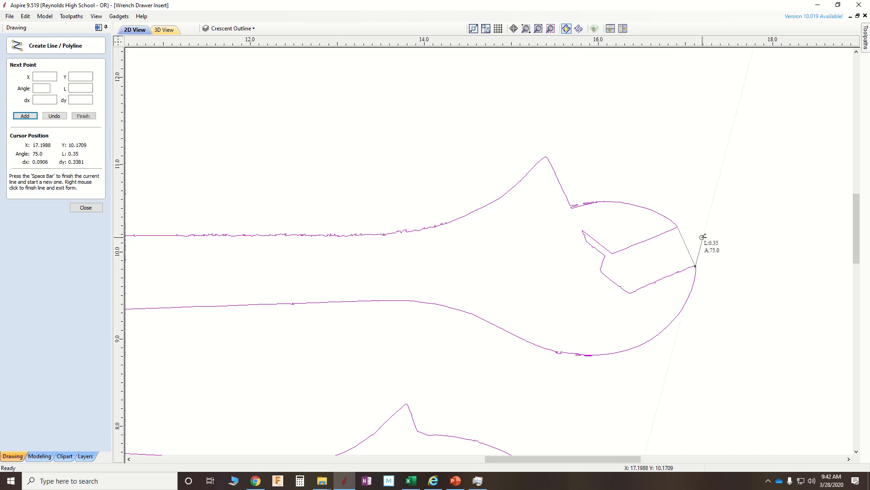
{"action": "left_click", "coordinate": [88, 210]}
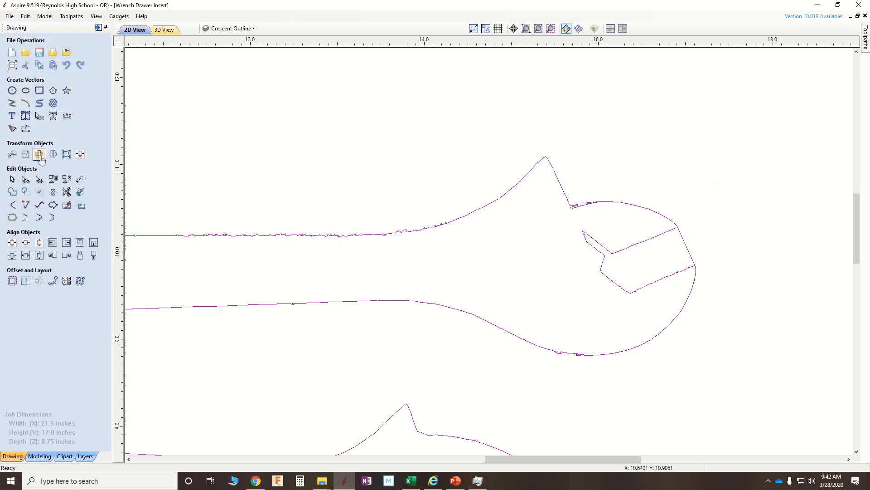
Step: Try to trim the inner jaw edges behind the large wrench's closing line, and undo the trim
{"action": "left_click", "coordinate": [67, 194]}
{"action": "left_click", "coordinate": [638, 244]}
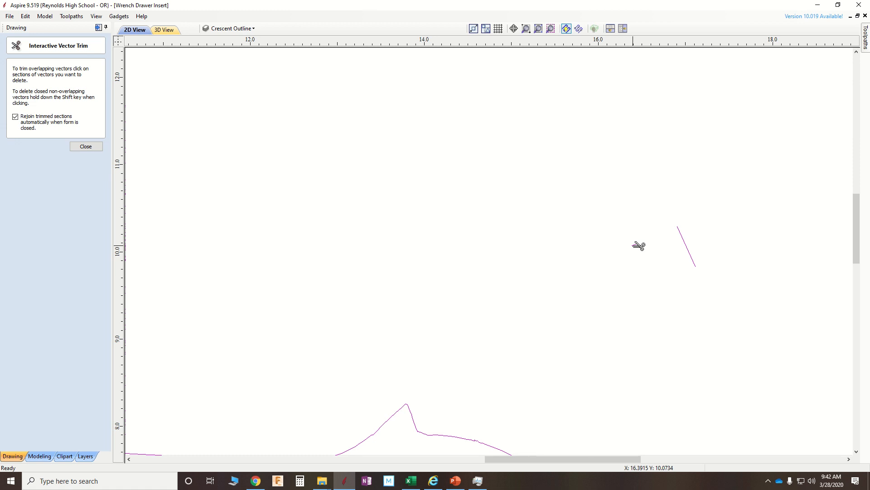
{"action": "key", "text": "ctrl+z"}
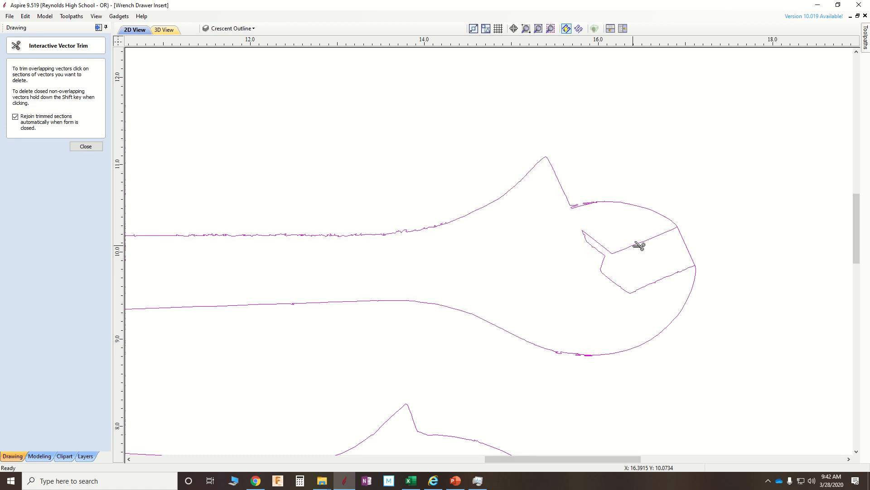
{"action": "left_click", "coordinate": [86, 147]}
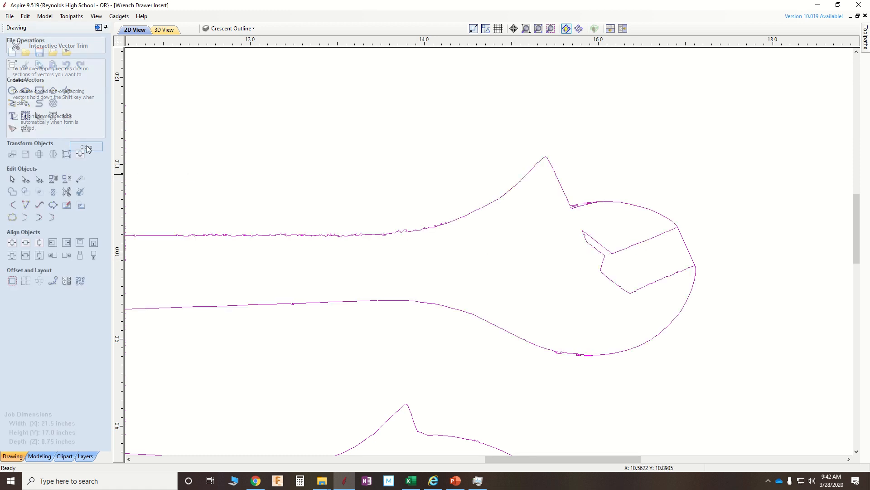
Step: Delete the large wrench's mouth-closing line and redraw it straight from the lower jaw tip to the upper jaw tip
{"action": "scroll", "coordinate": [682, 229], "scroll_direction": "up", "scroll_amount": 3}
{"action": "left_click", "coordinate": [678, 252]}
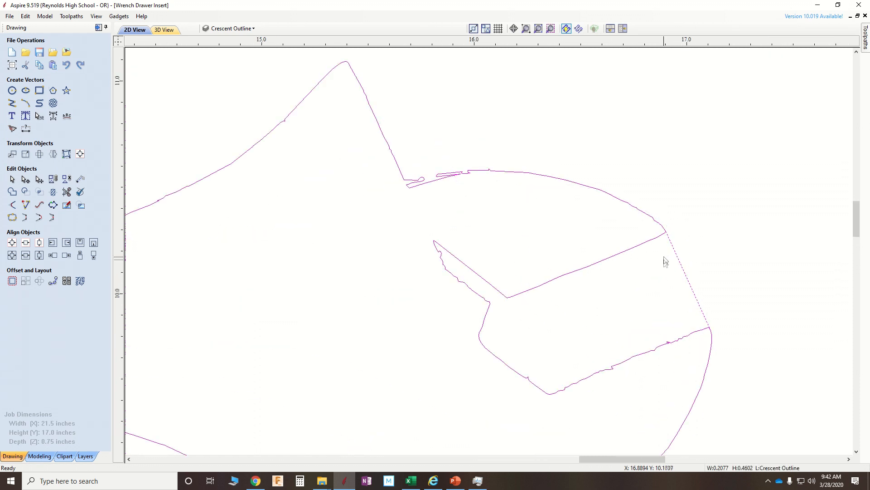
{"action": "key", "text": "Delete"}
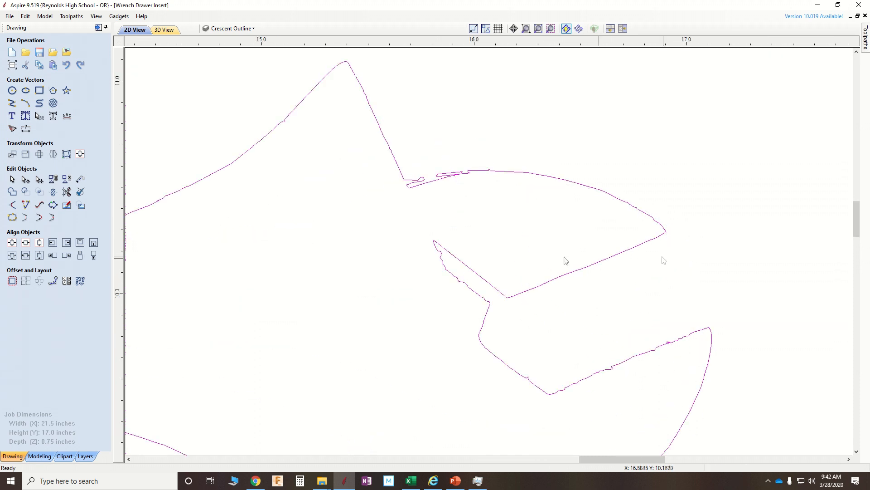
{"action": "left_click", "coordinate": [12, 103]}
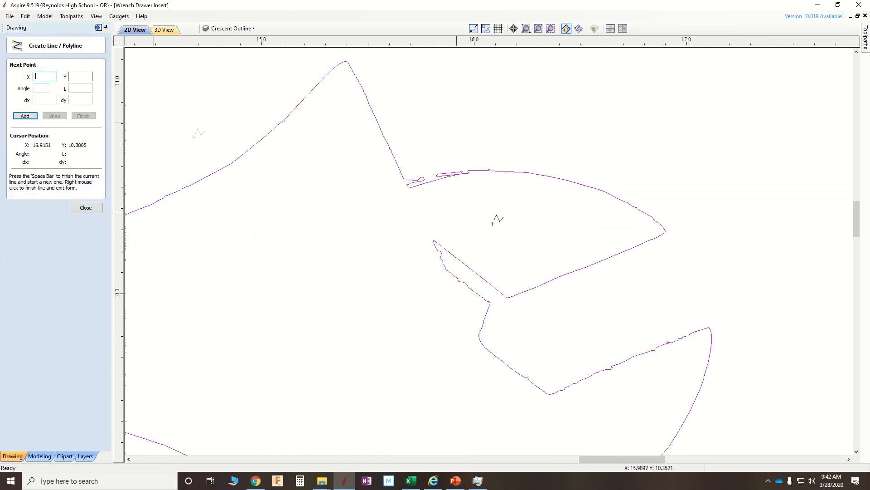
{"action": "left_click", "coordinate": [711, 331]}
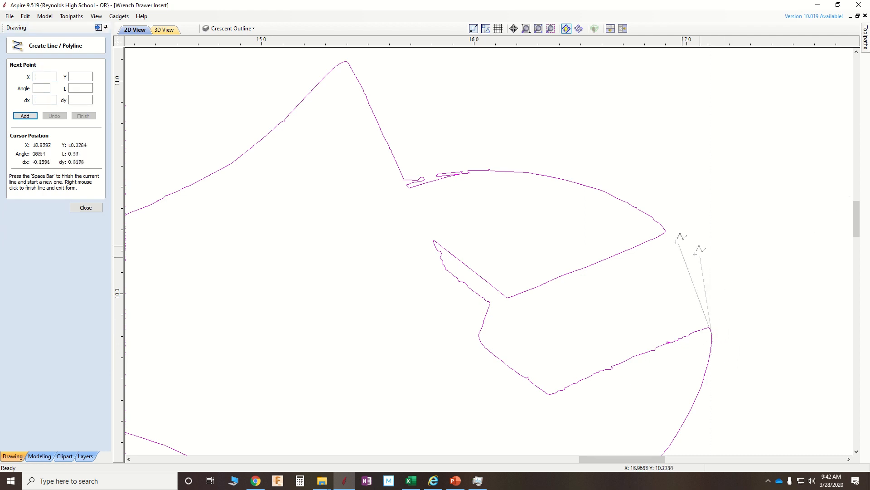
{"action": "left_click", "coordinate": [667, 232]}
{"action": "left_click", "coordinate": [86, 207]}
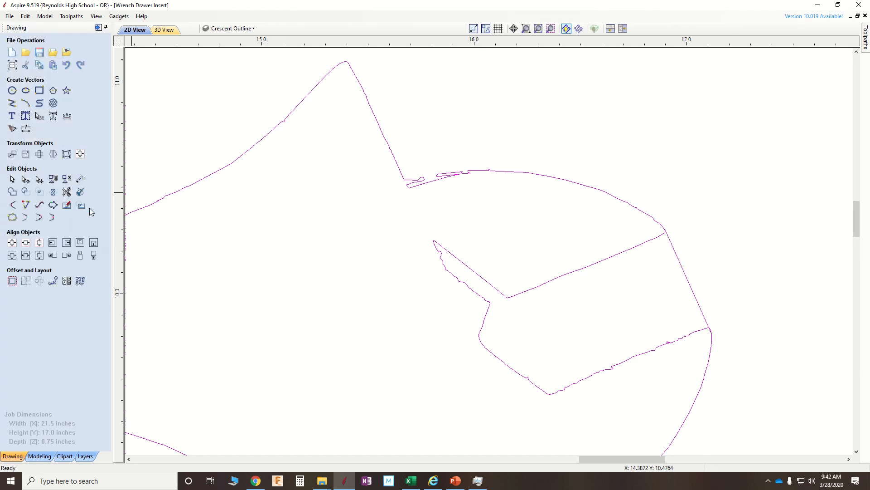
Step: Try to trim the large wrench's upper inner jaw edge against the redrawn closing line
{"action": "left_click", "coordinate": [66, 192]}
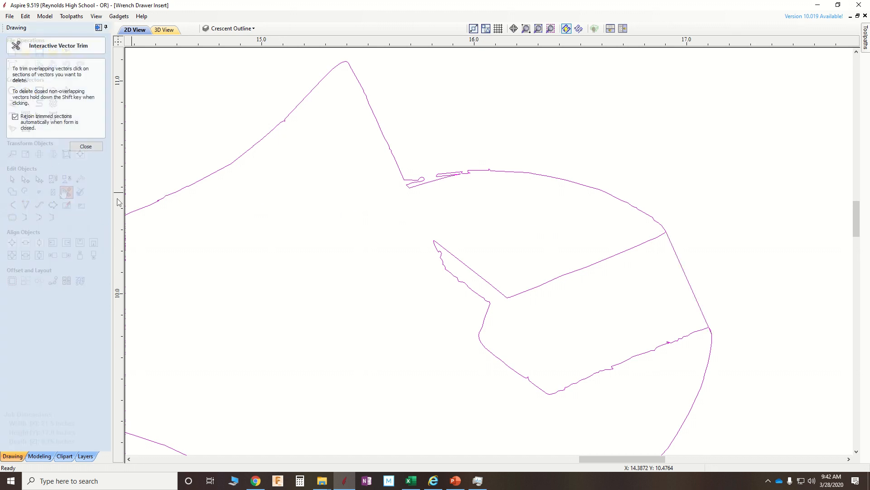
{"action": "left_click", "coordinate": [564, 279]}
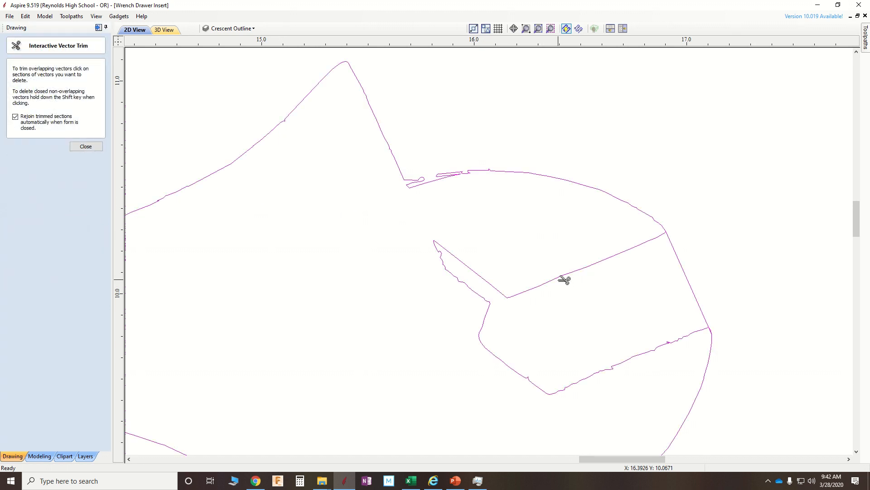
{"action": "left_click", "coordinate": [85, 147]}
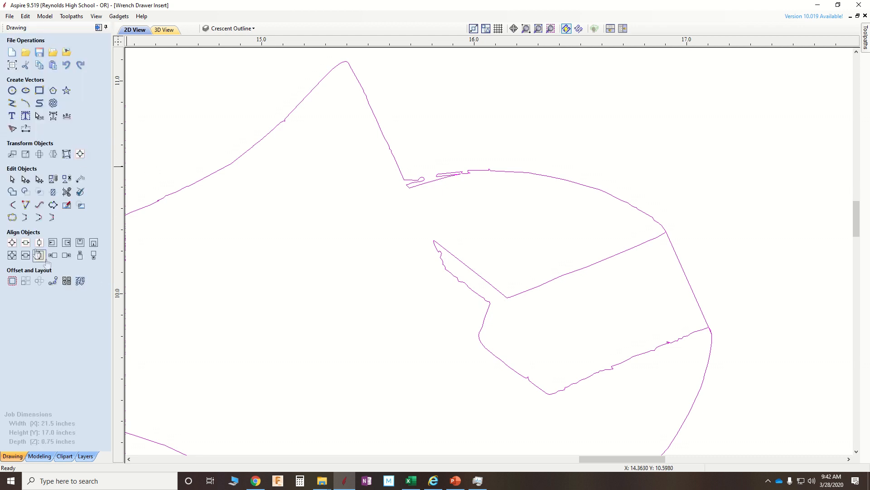
Step: Select the large wrench outline together with its closing line and trim away the inner jaw edges behind the line
{"action": "left_click_drag", "start_coordinate": [680, 238], "coordinate": [649, 226]}
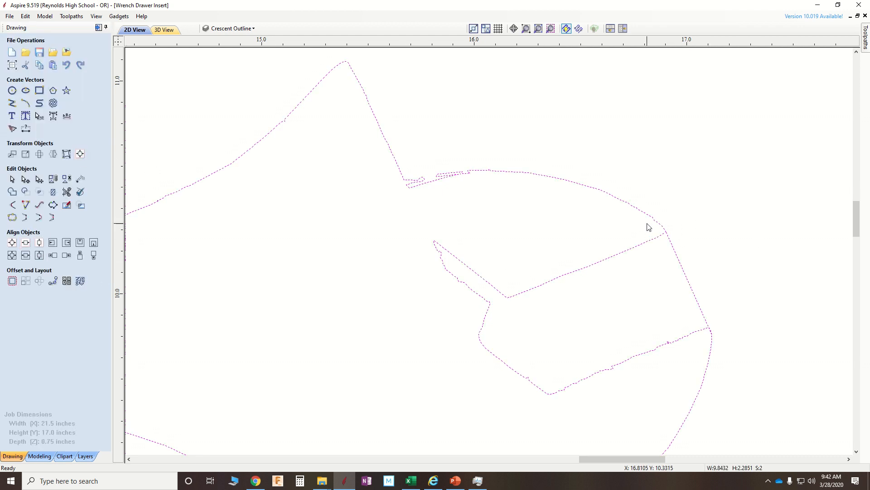
{"action": "left_click", "coordinate": [25, 220]}
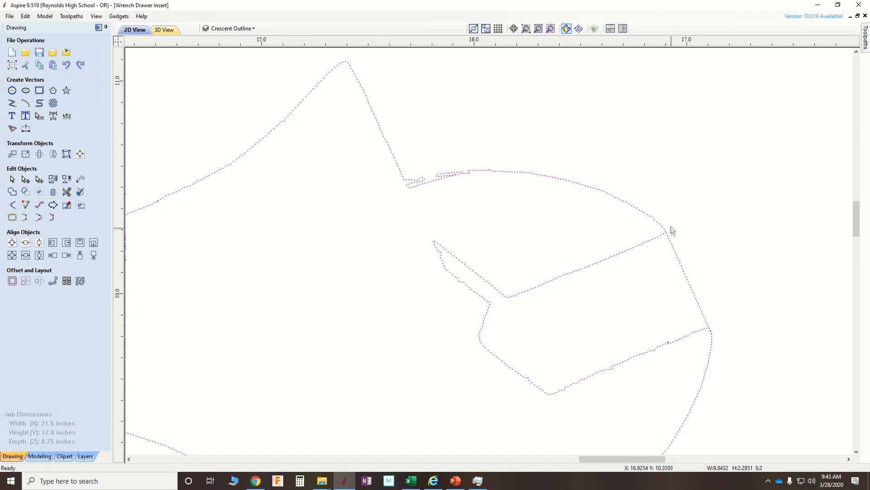
{"action": "left_click", "coordinate": [66, 192]}
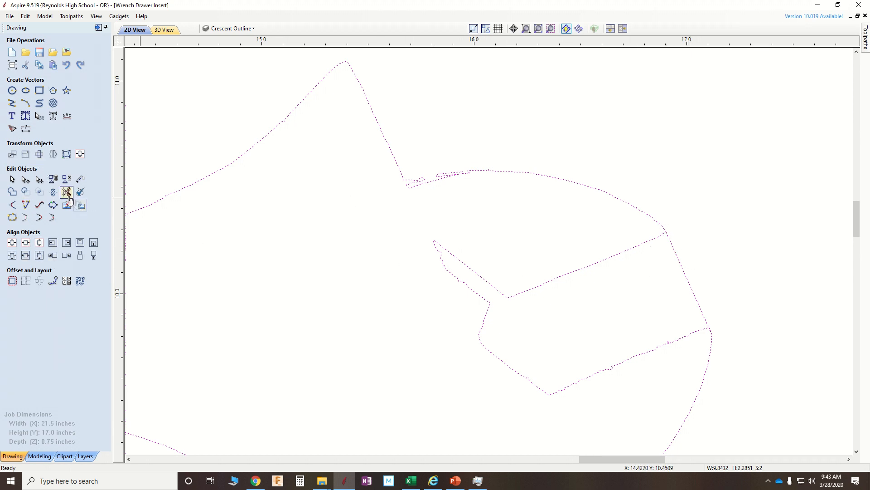
{"action": "left_click", "coordinate": [542, 284]}
{"action": "scroll", "coordinate": [544, 279], "scroll_direction": "down", "scroll_amount": 5}
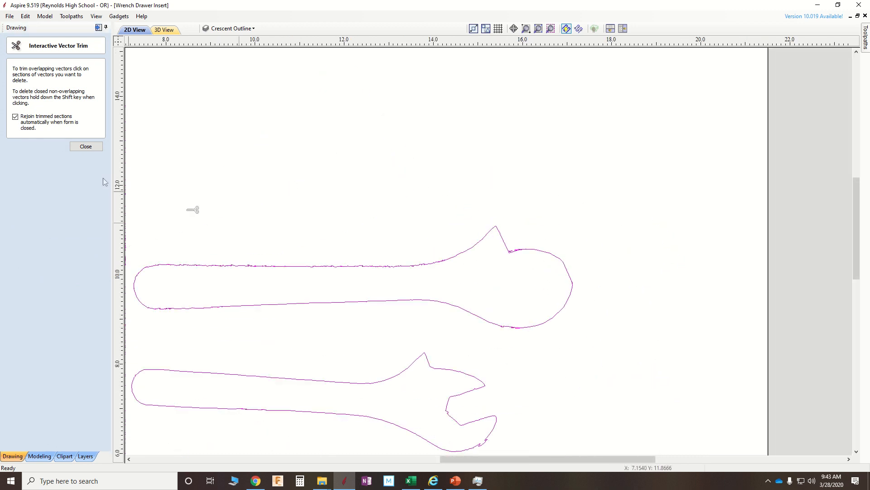
{"action": "left_click", "coordinate": [85, 146]}
Step: Draw a straight line from the upper to the lower jaw tip of the middle wrench to close its mouth
{"action": "scroll", "coordinate": [461, 384], "scroll_direction": "down", "scroll_amount": 3}
{"action": "scroll", "coordinate": [461, 389], "scroll_direction": "up", "scroll_amount": 8}
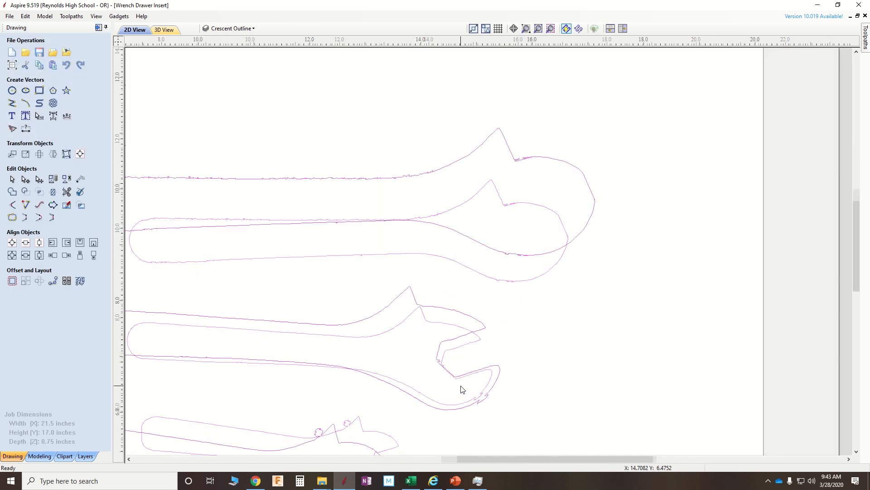
{"action": "left_click", "coordinate": [12, 103]}
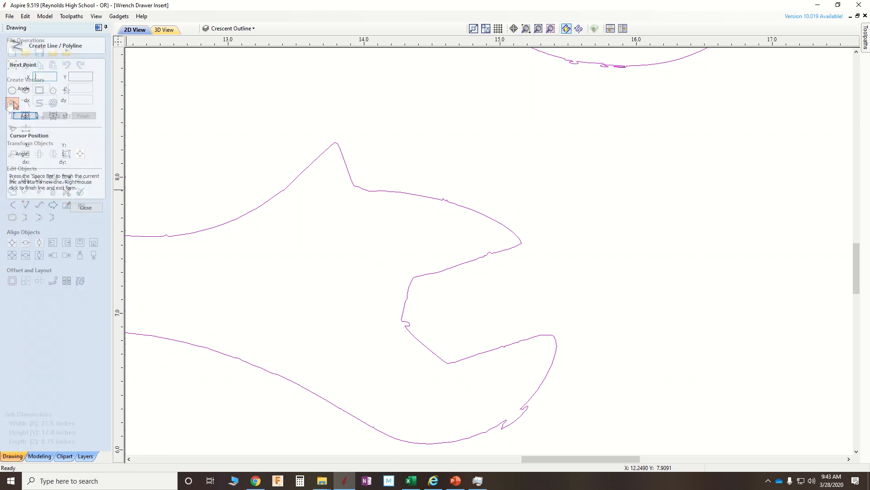
{"action": "left_click", "coordinate": [522, 243]}
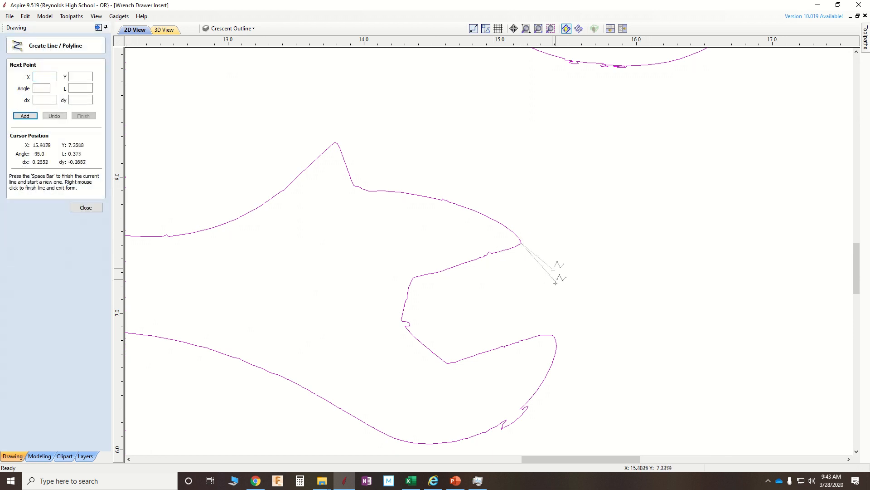
{"action": "left_click", "coordinate": [554, 335]}
{"action": "left_click", "coordinate": [85, 207]}
Step: Trim away the inner jaw edges behind the middle wrench's closing line
{"action": "left_click", "coordinate": [67, 192]}
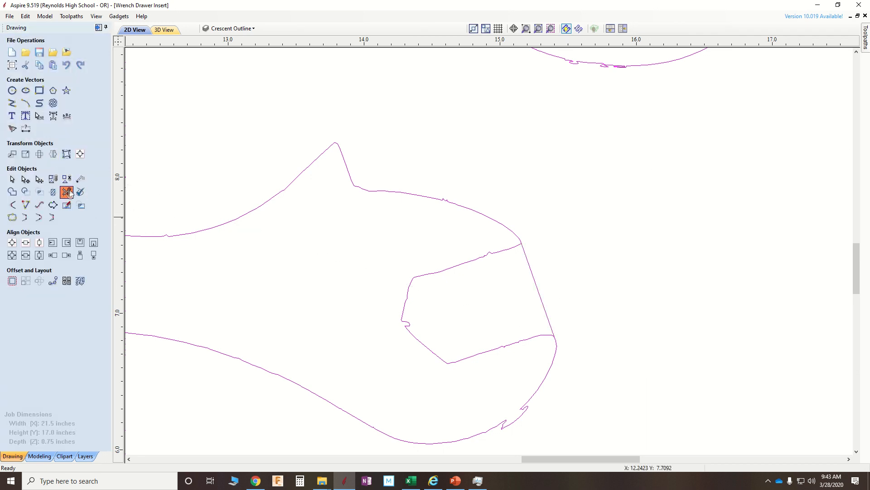
{"action": "left_click", "coordinate": [464, 265]}
{"action": "scroll", "coordinate": [562, 237], "scroll_direction": "down", "scroll_amount": 5}
{"action": "scroll", "coordinate": [562, 259], "scroll_direction": "up", "scroll_amount": 8}
{"action": "scroll", "coordinate": [524, 205], "scroll_direction": "up", "scroll_amount": 3}
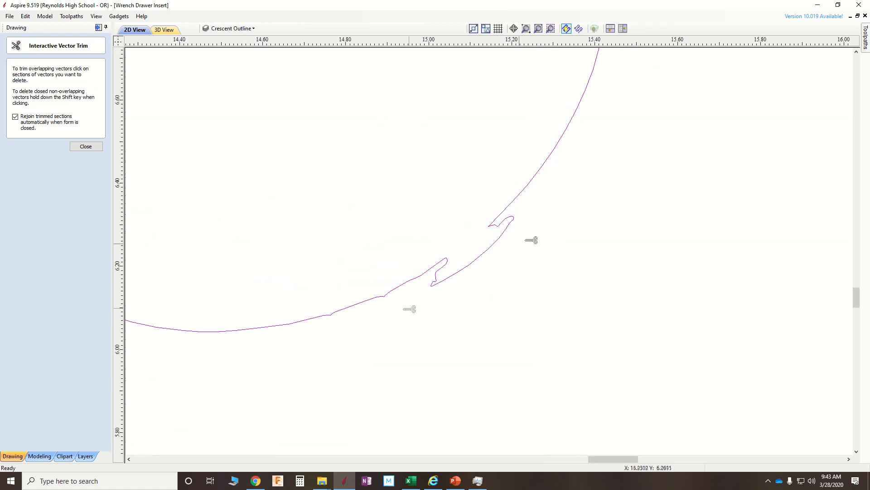
{"action": "left_click", "coordinate": [86, 146]}
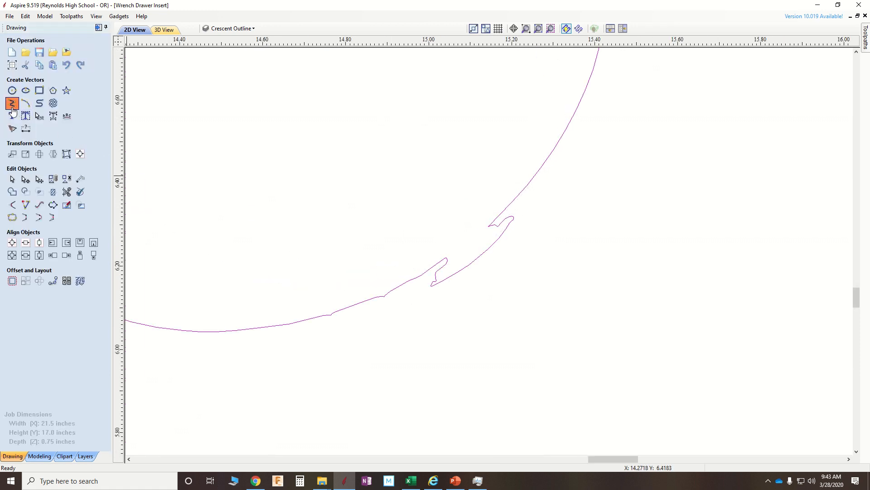
Step: Draw a straight line bridging the two notches on the outer edge of the middle wrench's lower jaw
{"action": "left_click", "coordinate": [12, 103]}
{"action": "left_click", "coordinate": [446, 258]}
{"action": "left_click", "coordinate": [492, 225]}
{"action": "left_click", "coordinate": [87, 208]}
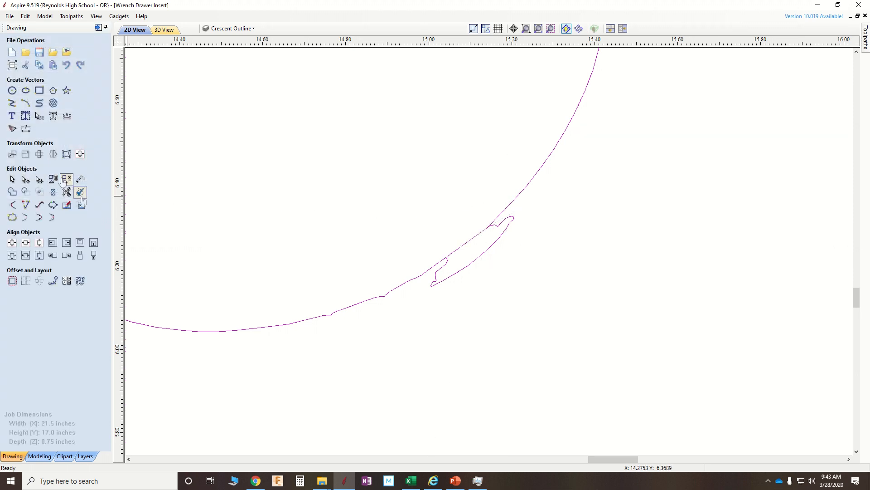
Step: Trim away the stray bulge outside the bridging line on the middle wrench's lower jaw
{"action": "left_click", "coordinate": [66, 190]}
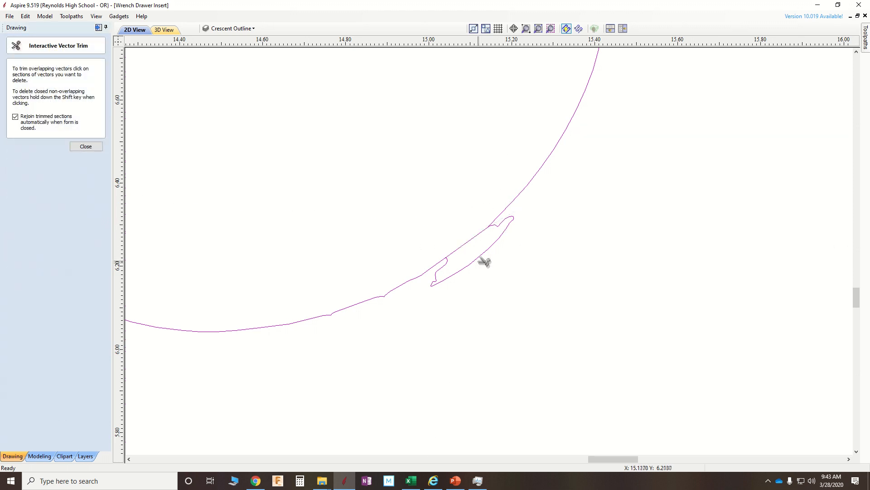
{"action": "left_click", "coordinate": [484, 262]}
{"action": "scroll", "coordinate": [484, 258], "scroll_direction": "down", "scroll_amount": 5}
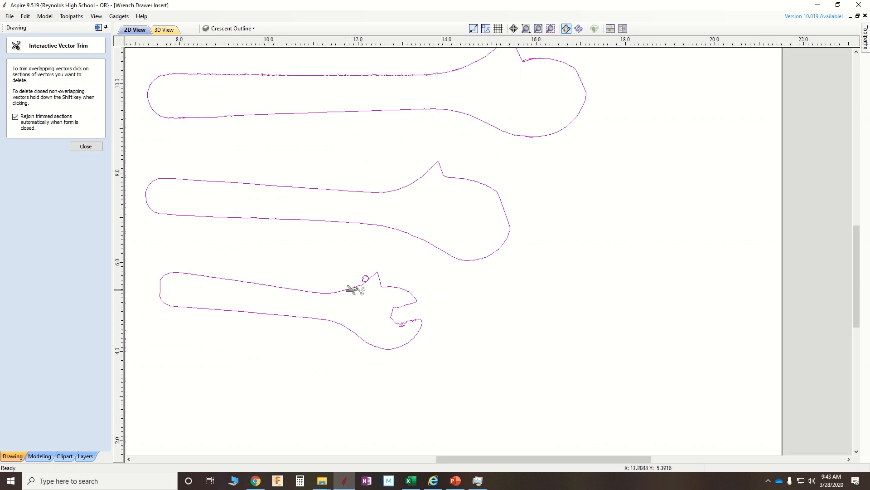
{"action": "scroll", "coordinate": [355, 290], "scroll_direction": "up", "scroll_amount": 4}
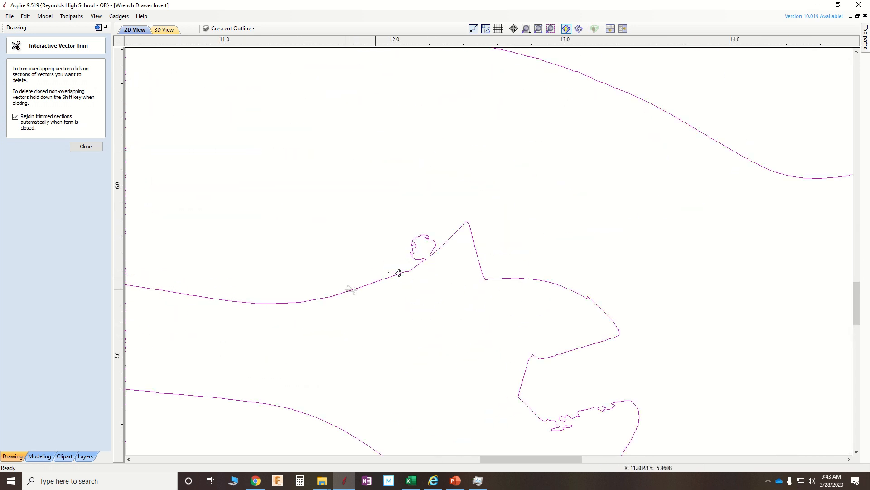
{"action": "left_click", "coordinate": [86, 147]}
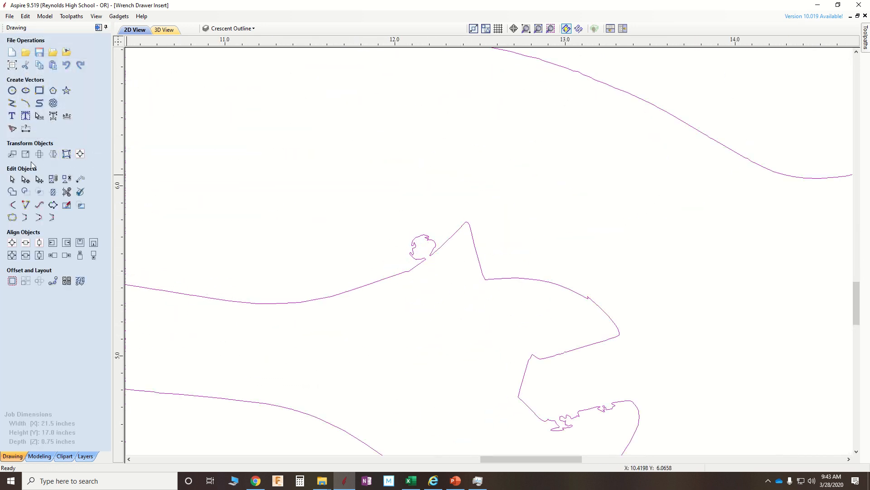
Step: Draw a line about 0.04 inch long bridging the gap under the stray round loop on the small wrench's upper edge
{"action": "left_click", "coordinate": [12, 103]}
{"action": "left_click", "coordinate": [427, 258]}
{"action": "scroll", "coordinate": [427, 258], "scroll_direction": "up", "scroll_amount": 5}
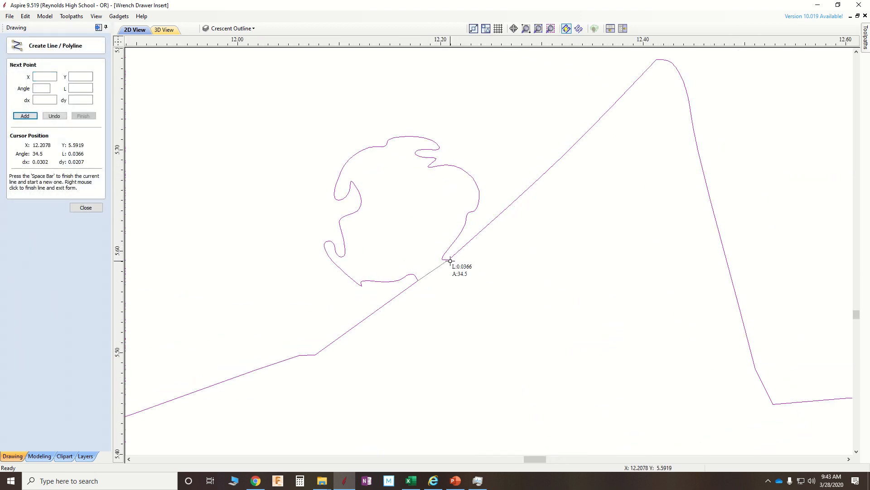
{"action": "left_click", "coordinate": [88, 207]}
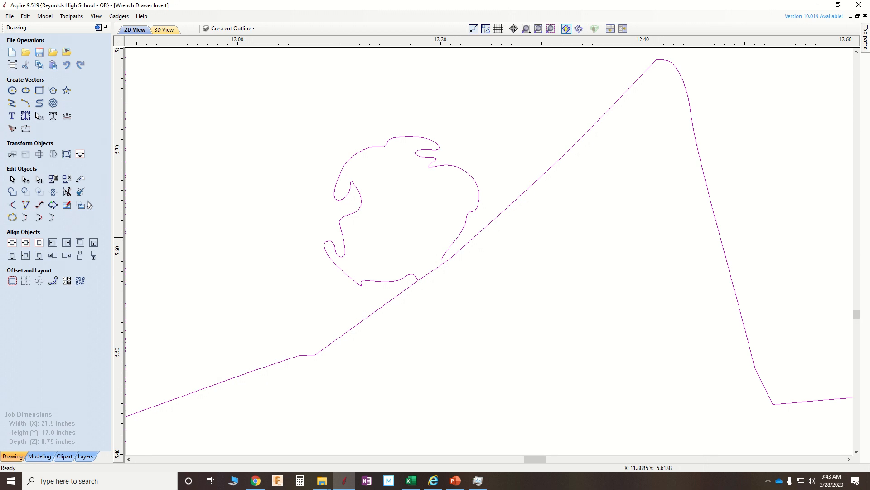
Step: Trim away the stray round loop above the bridging line on the small wrench's upper edge
{"action": "left_click", "coordinate": [66, 192]}
{"action": "left_click", "coordinate": [339, 187]}
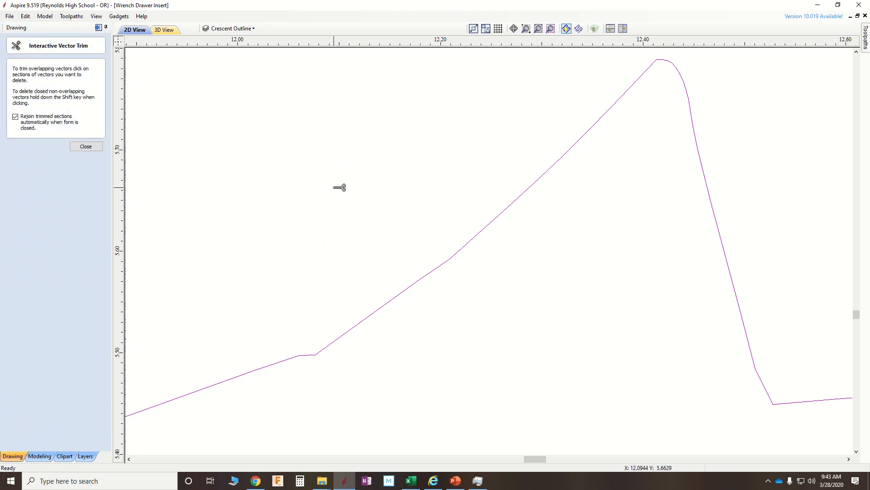
{"action": "scroll", "coordinate": [341, 188], "scroll_direction": "down", "scroll_amount": 5}
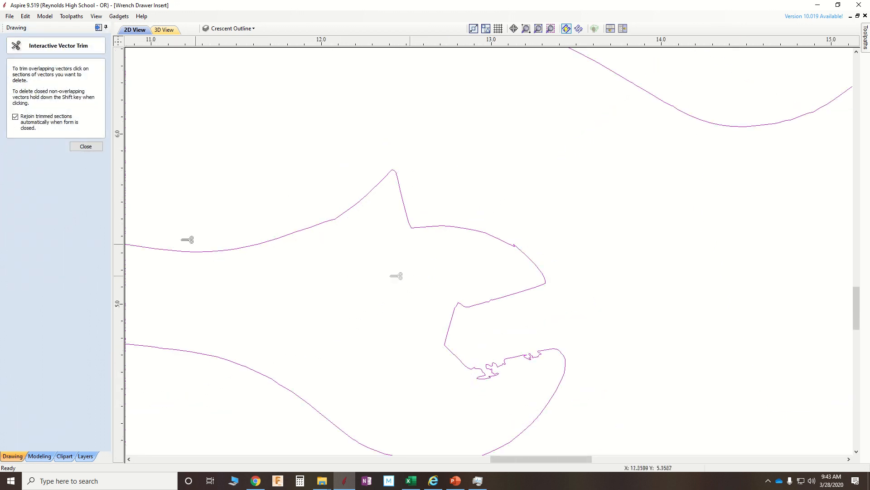
{"action": "left_click", "coordinate": [86, 146]}
Step: Draw a straight line from the small wrench's upper jaw tip to the outer curve of its lower jaw tip
{"action": "left_click", "coordinate": [12, 103]}
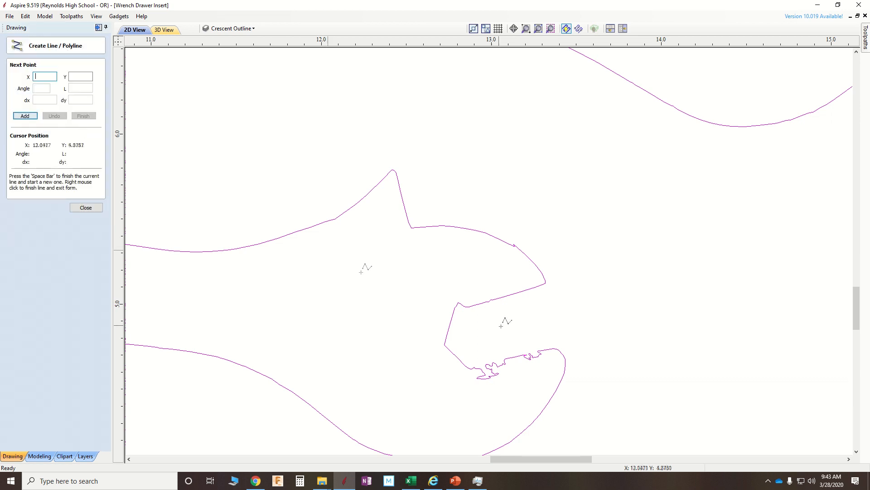
{"action": "scroll", "coordinate": [607, 356], "scroll_direction": "up", "scroll_amount": 2}
{"action": "left_click", "coordinate": [489, 209]}
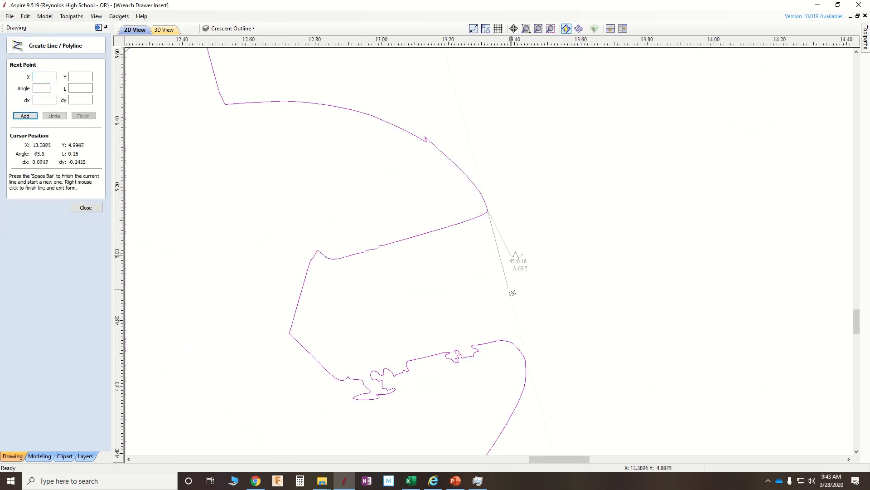
{"action": "left_click", "coordinate": [525, 358]}
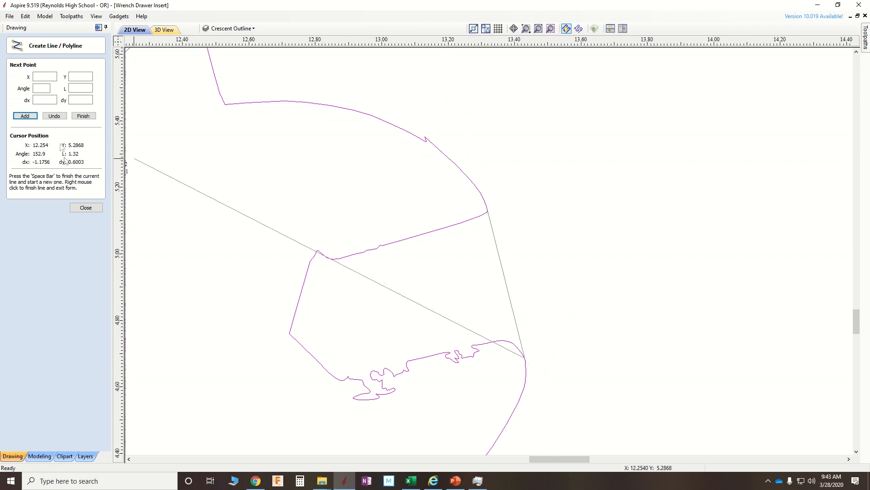
{"action": "left_click", "coordinate": [85, 207]}
Step: Trim away the jagged inner jaw edges behind the small wrench's closing line
{"action": "left_click", "coordinate": [66, 192]}
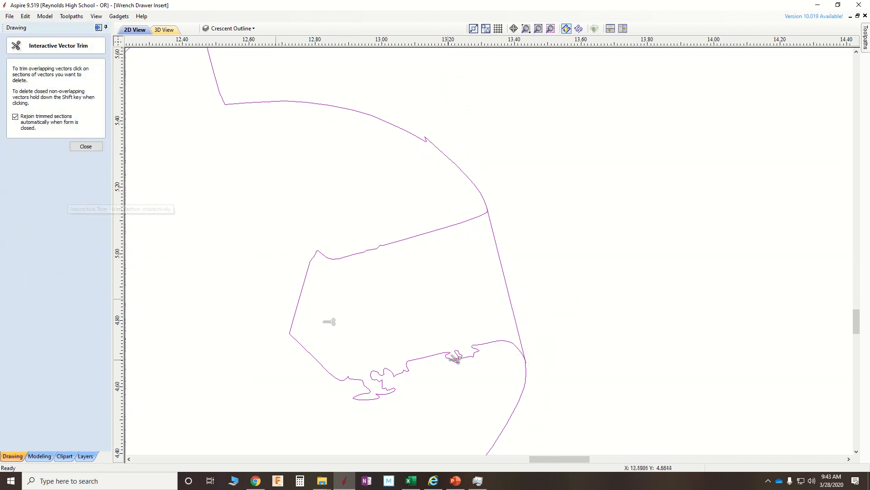
{"action": "left_click", "coordinate": [418, 235]}
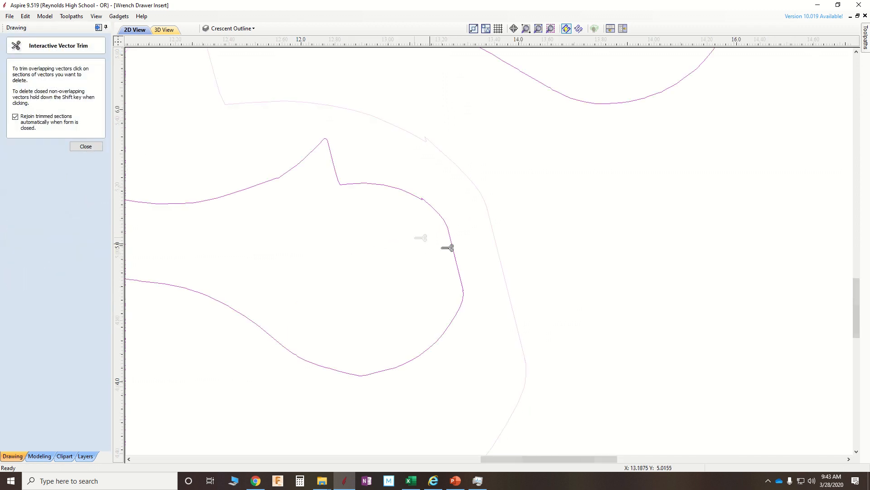
{"action": "scroll", "coordinate": [497, 255], "scroll_direction": "down", "scroll_amount": 5}
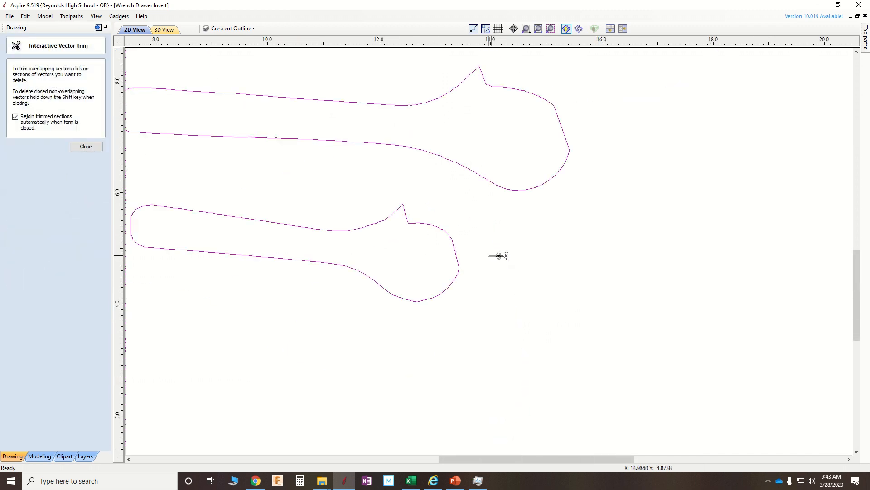
{"action": "left_click", "coordinate": [85, 146]}
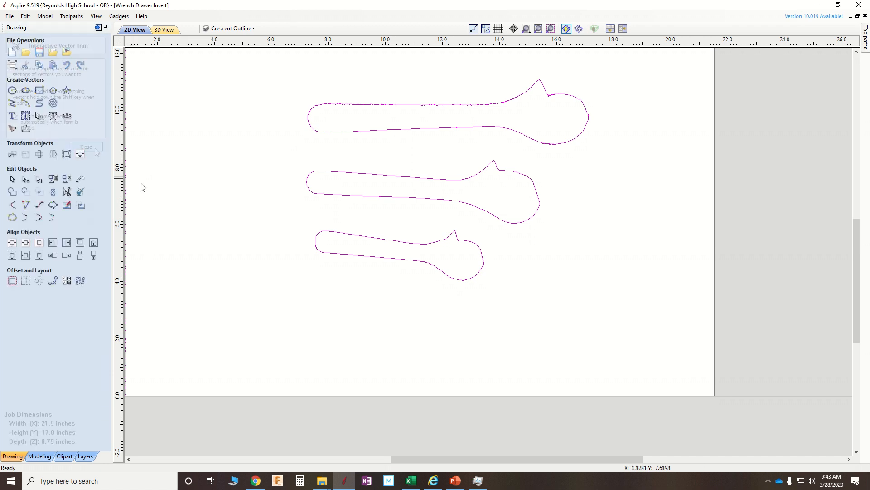
{"action": "scroll", "coordinate": [220, 232], "scroll_direction": "up", "scroll_amount": 1}
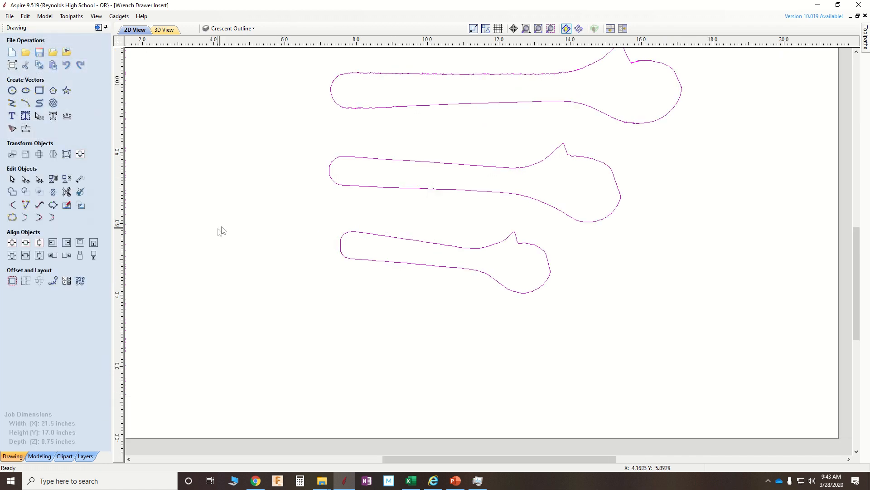
Step: Check with Join Vectors whether the small, middle and large wrench outlines are each closed
{"action": "left_click", "coordinate": [13, 218]}
{"action": "left_click", "coordinate": [367, 244]}
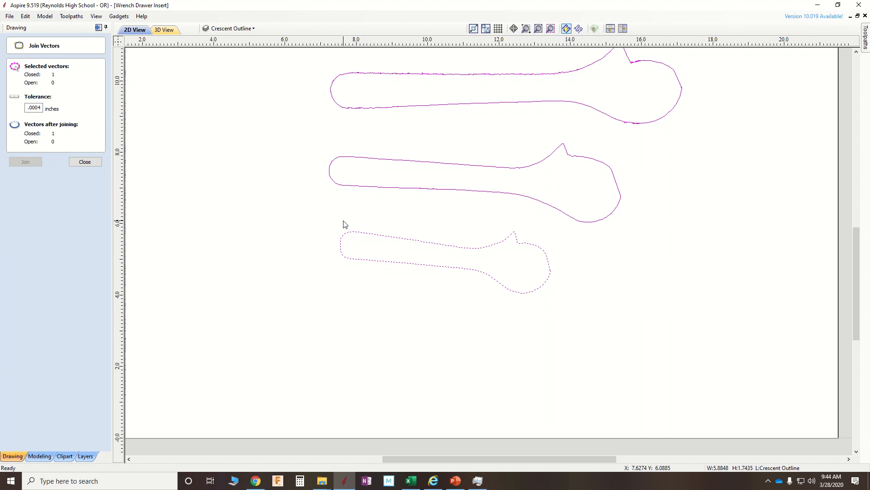
{"action": "left_click_drag", "start_coordinate": [343, 165], "coordinate": [308, 177]}
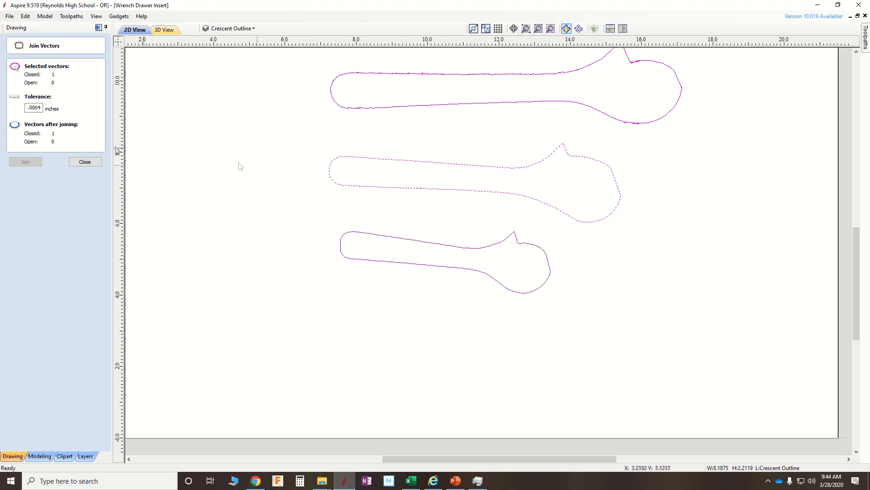
{"action": "left_click_drag", "start_coordinate": [354, 95], "coordinate": [308, 111]}
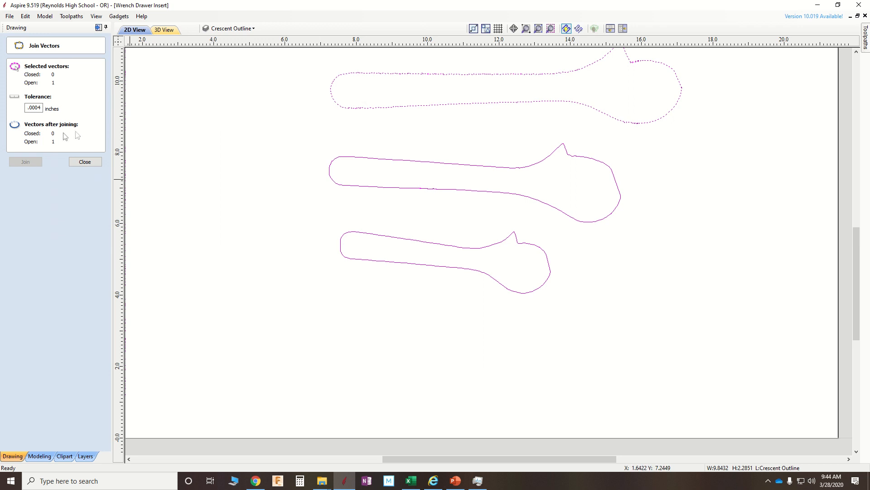
{"action": "left_click", "coordinate": [85, 162]}
Step: Close the large wrench outline with a straight line and recheck it with Join Vectors
{"action": "scroll", "coordinate": [370, 319], "scroll_direction": "down", "scroll_amount": 2}
{"action": "scroll", "coordinate": [431, 200], "scroll_direction": "up", "scroll_amount": 2}
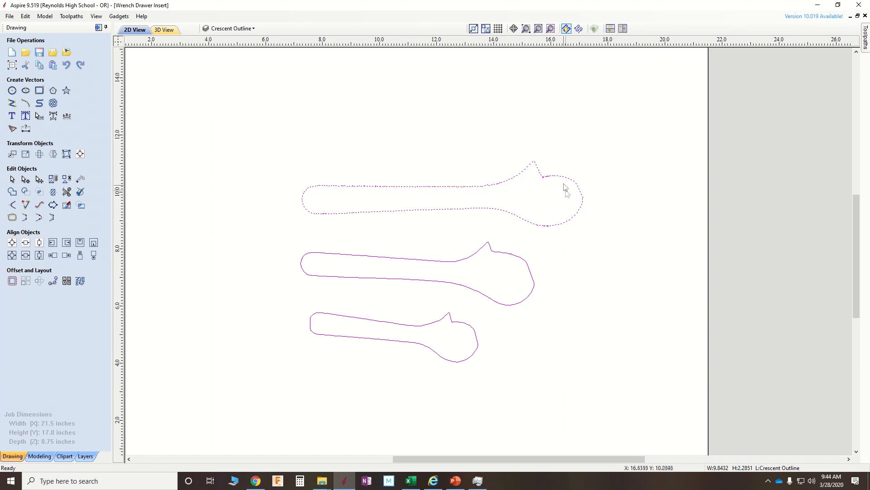
{"action": "left_click", "coordinate": [26, 219]}
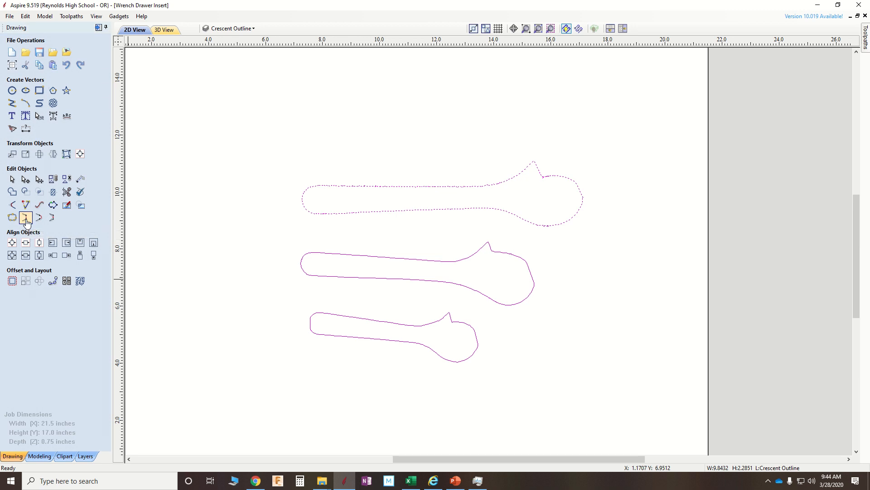
{"action": "left_click", "coordinate": [12, 219]}
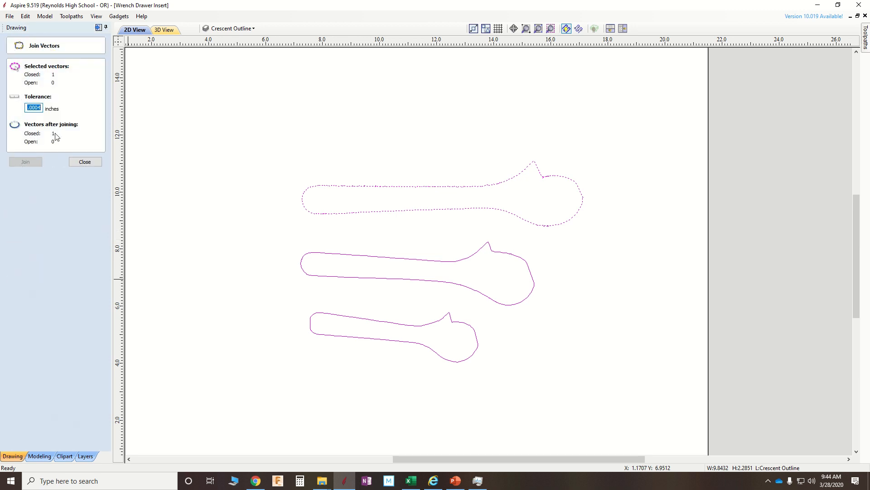
{"action": "left_click", "coordinate": [76, 162]}
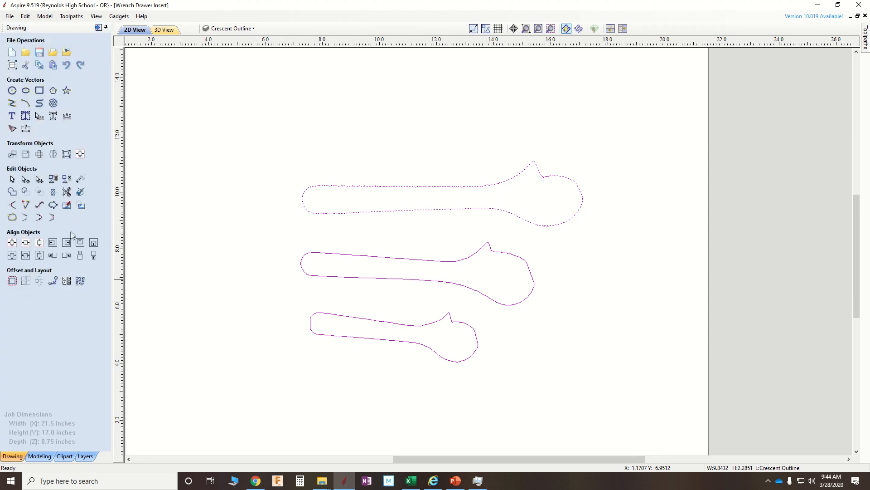
Step: Examine the jagged upper edge of the large wrench's handle and the overall shape of the three outlines
{"action": "left_click", "coordinate": [342, 229]}
{"action": "scroll", "coordinate": [385, 214], "scroll_direction": "down", "scroll_amount": 2}
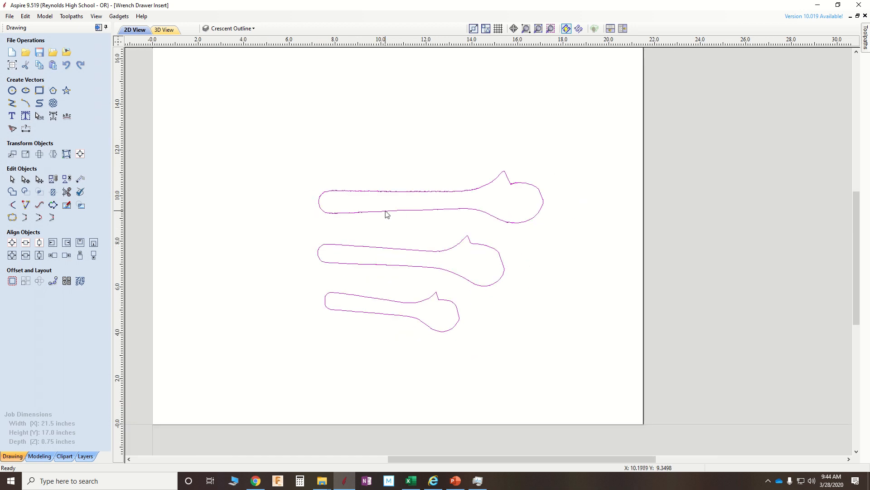
{"action": "scroll", "coordinate": [449, 255], "scroll_direction": "up", "scroll_amount": 1}
{"action": "scroll", "coordinate": [408, 181], "scroll_direction": "up", "scroll_amount": 4}
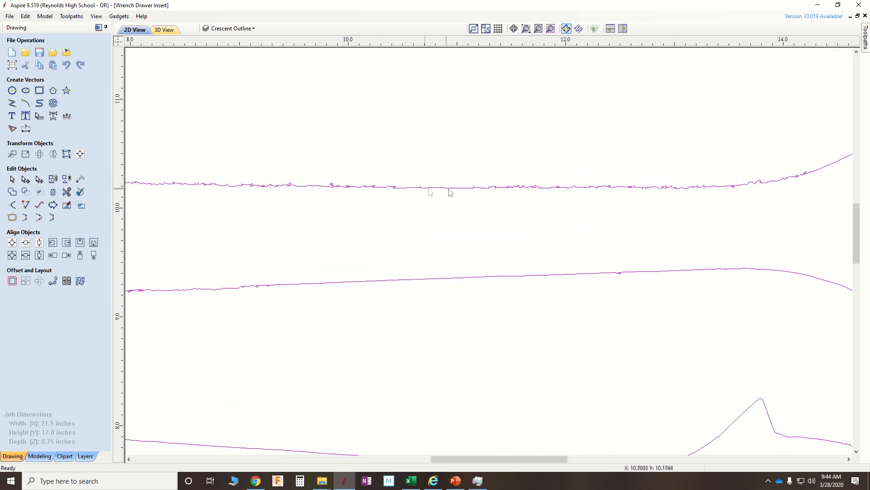
{"action": "scroll", "coordinate": [610, 194], "scroll_direction": "down", "scroll_amount": 3}
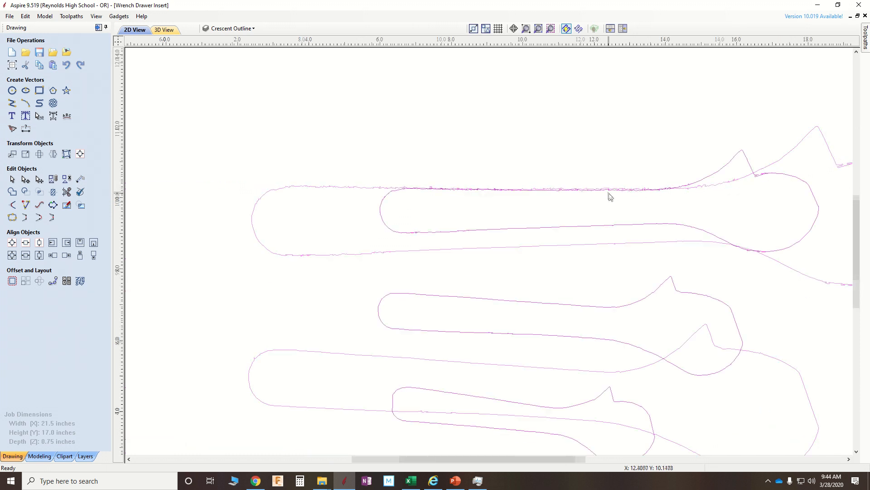
{"action": "scroll", "coordinate": [311, 192], "scroll_direction": "down", "scroll_amount": 1}
{"action": "scroll", "coordinate": [743, 300], "scroll_direction": "up", "scroll_amount": 1}
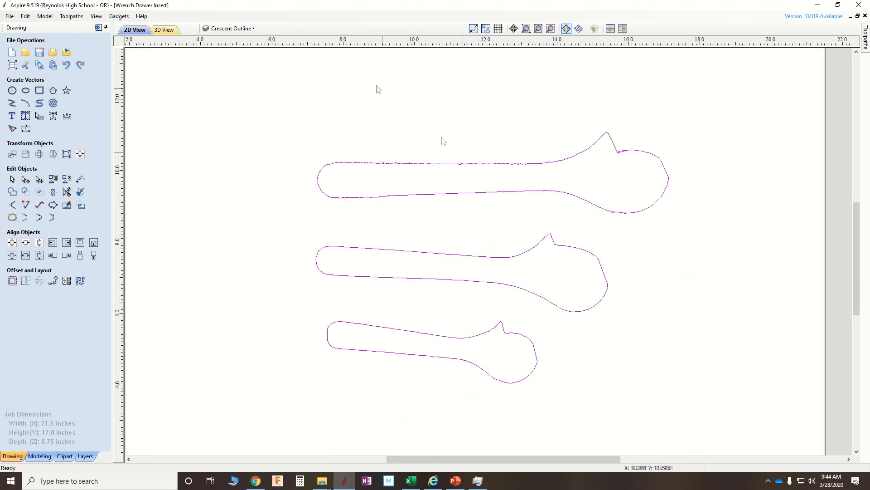
Step: Show the Crescent Working layer and make it the active layer
{"action": "left_click", "coordinate": [234, 31]}
{"action": "left_click", "coordinate": [219, 98]}
{"action": "left_click", "coordinate": [262, 98]}
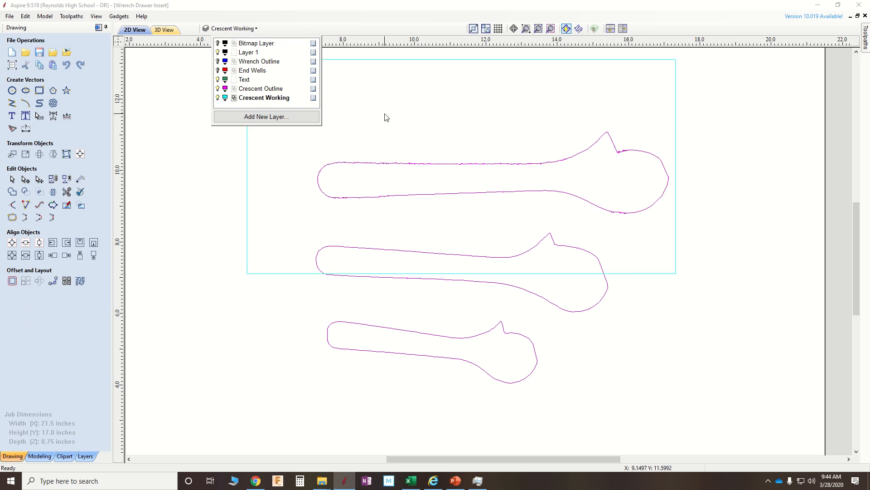
{"action": "left_click", "coordinate": [269, 158]}
Step: Move the rectangle around the large wrench from Crescent Working to Layer 1 and hide Layer 1
{"action": "left_click", "coordinate": [247, 152]}
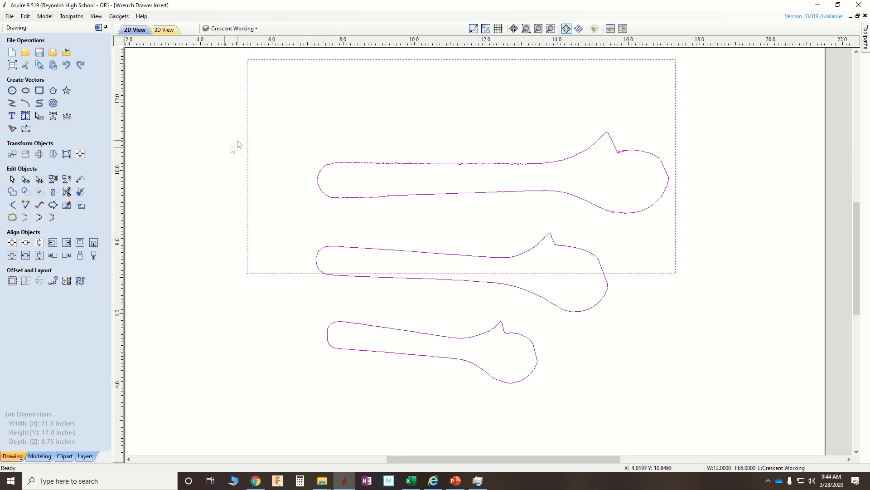
{"action": "right_click", "coordinate": [247, 135]}
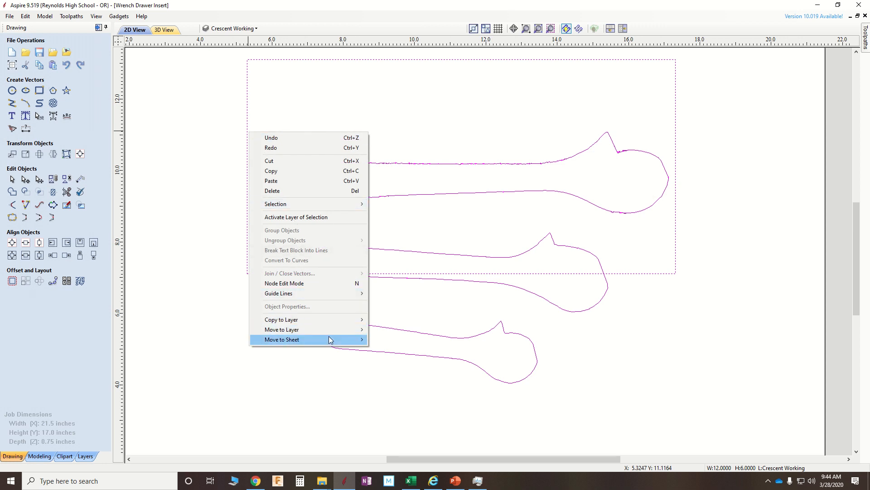
{"action": "mouse_move", "coordinate": [329, 331]}
{"action": "left_click", "coordinate": [390, 339]}
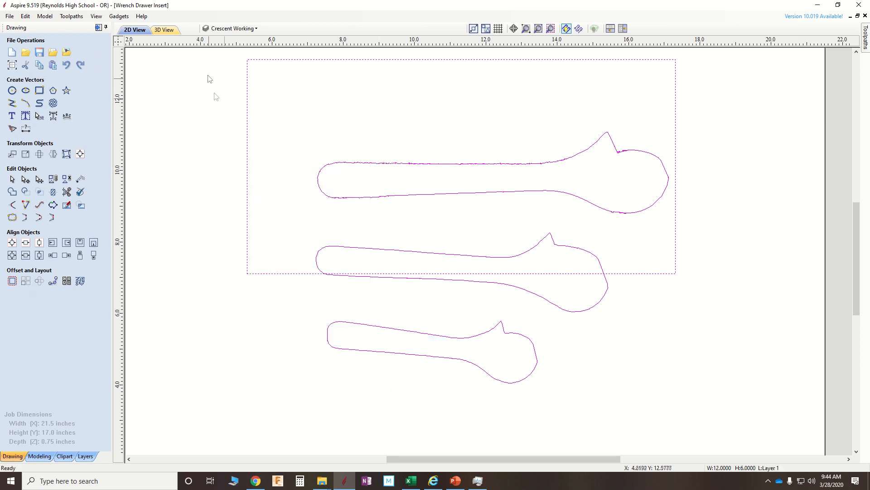
{"action": "left_click", "coordinate": [222, 29]}
{"action": "left_click", "coordinate": [218, 50]}
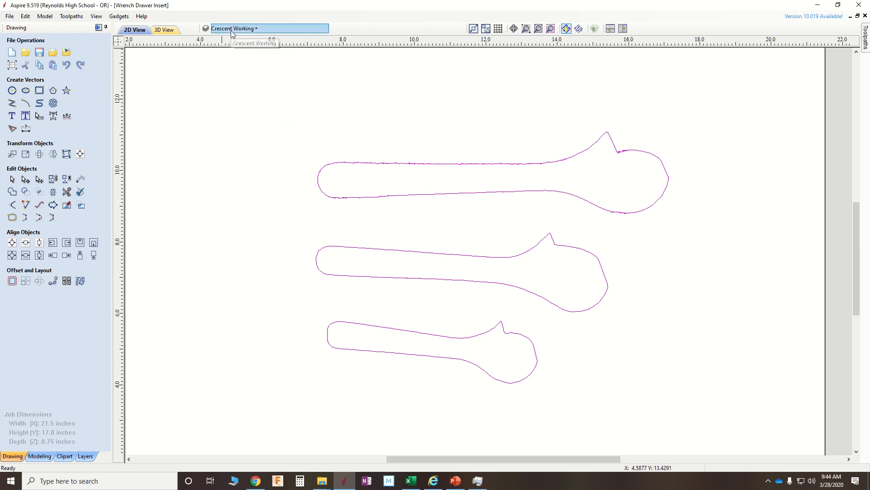
{"action": "left_click", "coordinate": [250, 28]}
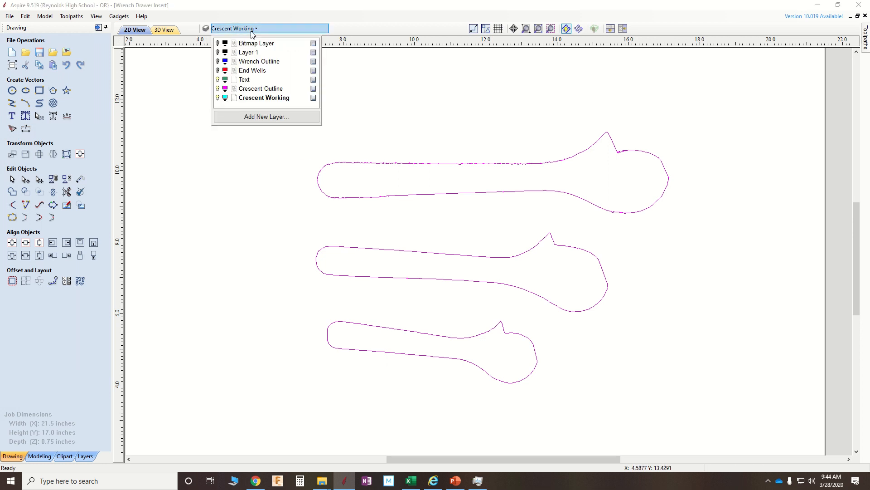
{"action": "left_click", "coordinate": [269, 202]}
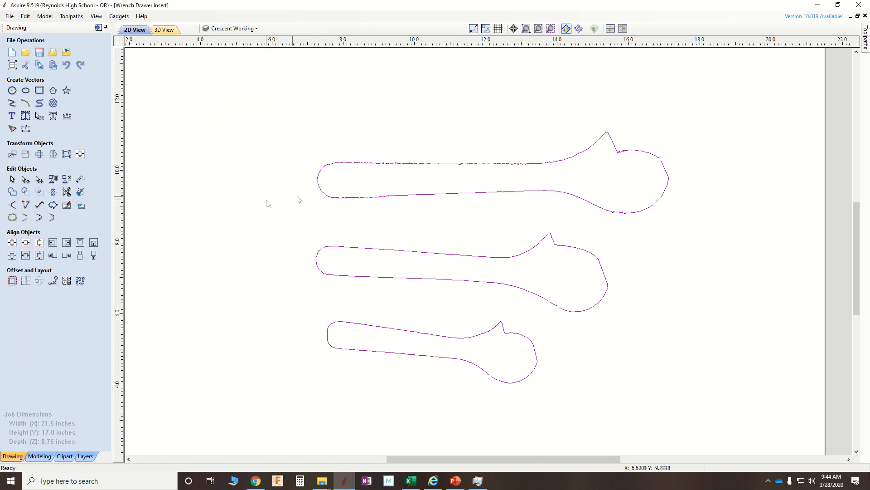
Step: Offset the large wrench outline outwards 0.5 inch and offset the resulting vector inwards 0.5 inch, keeping the originals
{"action": "left_click_drag", "start_coordinate": [404, 180], "coordinate": [358, 147]}
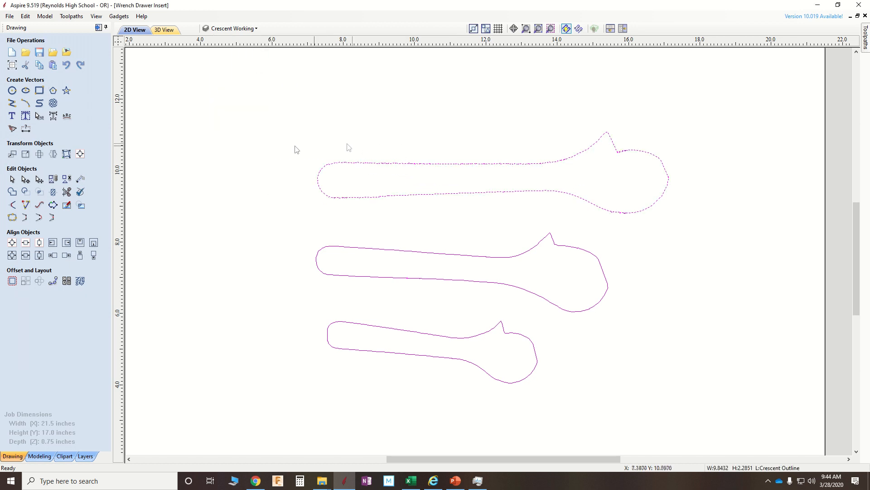
{"action": "left_click", "coordinate": [13, 281]}
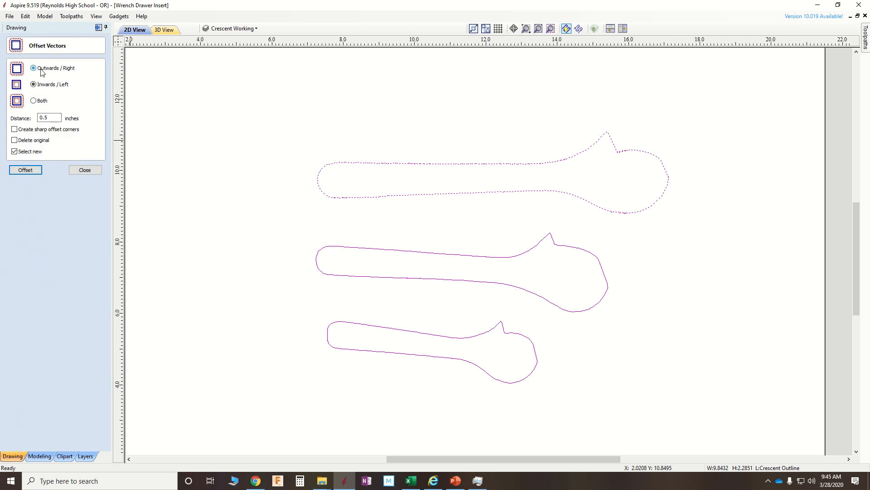
{"action": "left_click", "coordinate": [26, 170]}
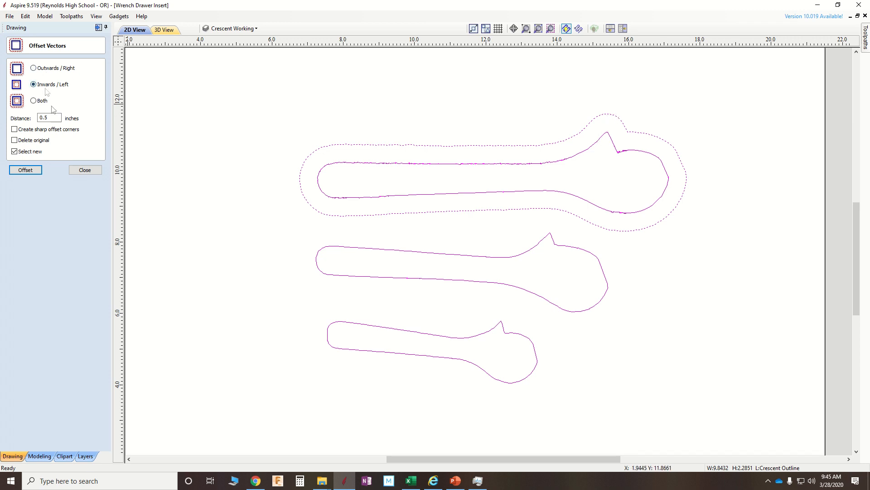
{"action": "left_click", "coordinate": [25, 170]}
Step: Compare the large wrench's inner offset contour with its original outline around the jaw notch and the jagged handle edge
{"action": "scroll", "coordinate": [618, 132], "scroll_direction": "up", "scroll_amount": 3}
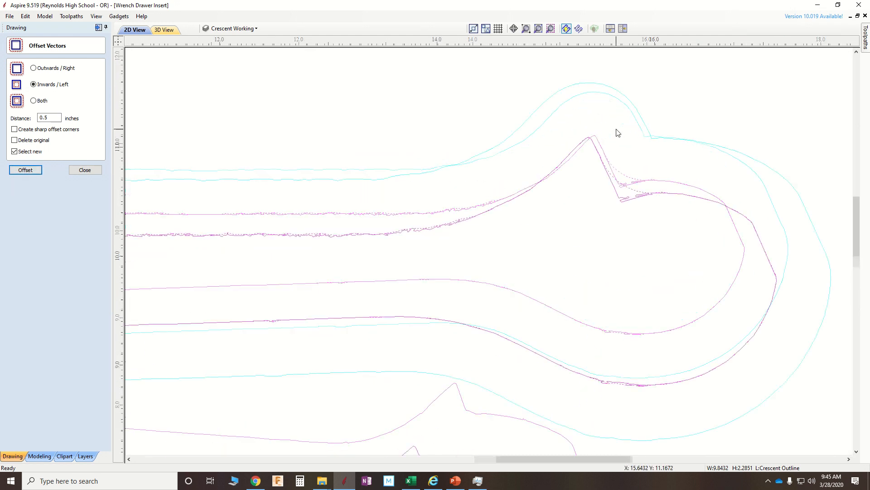
{"action": "scroll", "coordinate": [618, 133], "scroll_direction": "up", "scroll_amount": 2}
{"action": "left_click", "coordinate": [583, 257]}
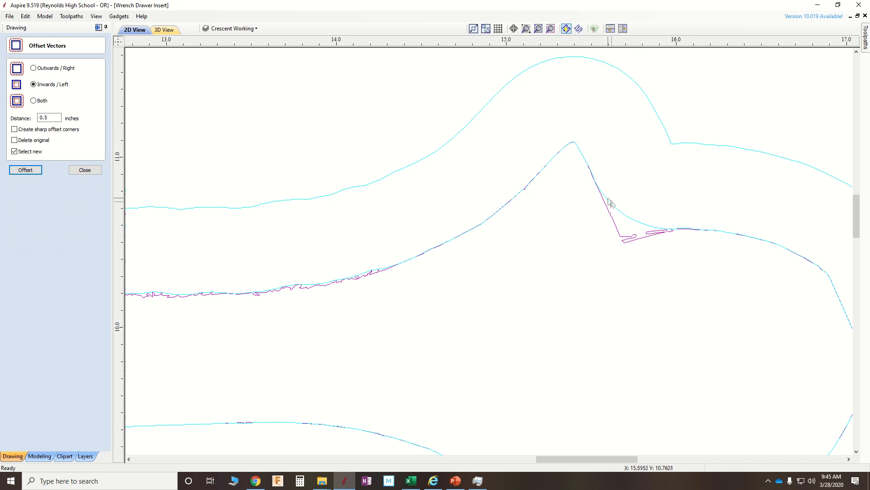
{"action": "scroll", "coordinate": [486, 214], "scroll_direction": "down", "scroll_amount": 3}
{"action": "scroll", "coordinate": [263, 282], "scroll_direction": "up", "scroll_amount": 3}
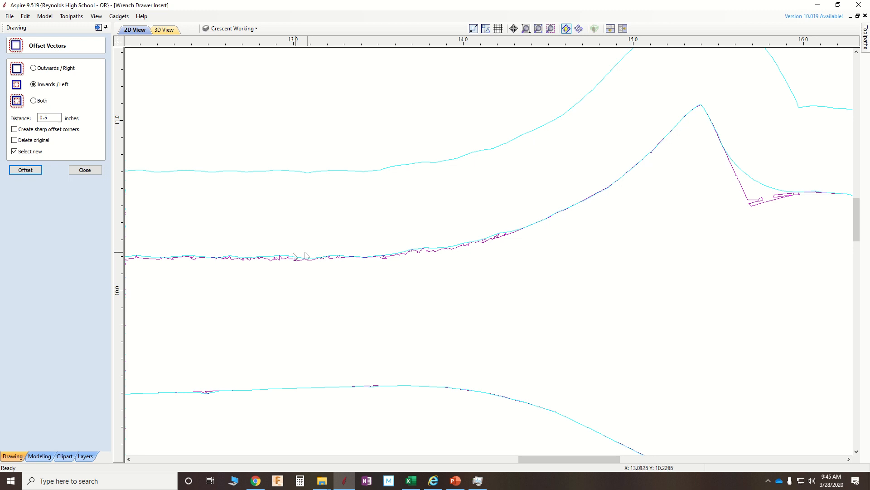
{"action": "scroll", "coordinate": [203, 252], "scroll_direction": "down", "scroll_amount": 2}
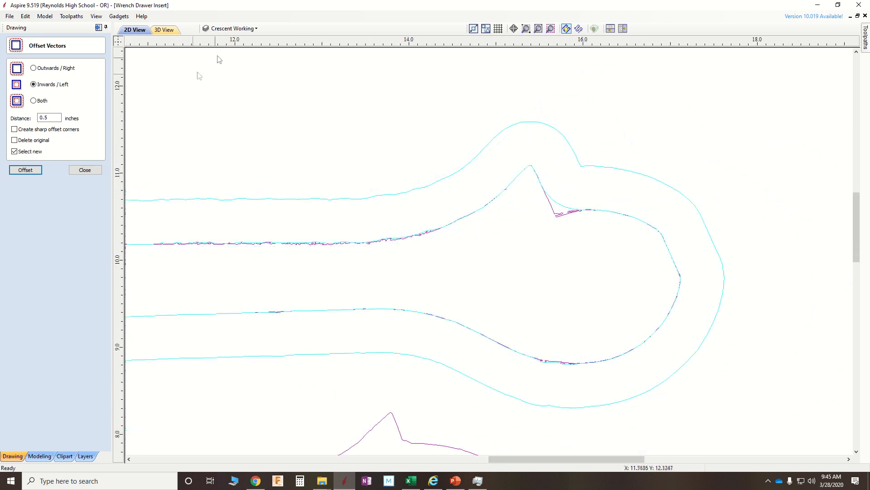
Step: Hide the Crescent Outline layer to examine the large wrench's offset contours alone, and show the layer again
{"action": "left_click", "coordinate": [226, 31]}
{"action": "left_click", "coordinate": [218, 89]}
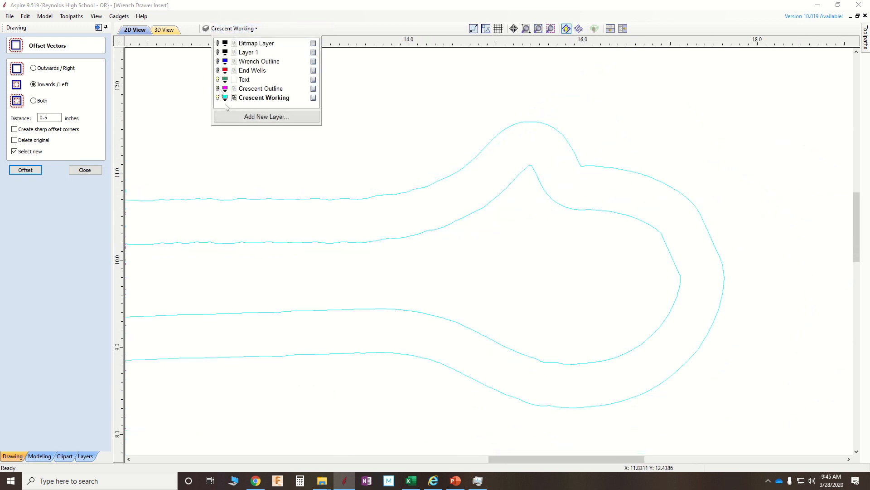
{"action": "scroll", "coordinate": [340, 271], "scroll_direction": "up", "scroll_amount": 2}
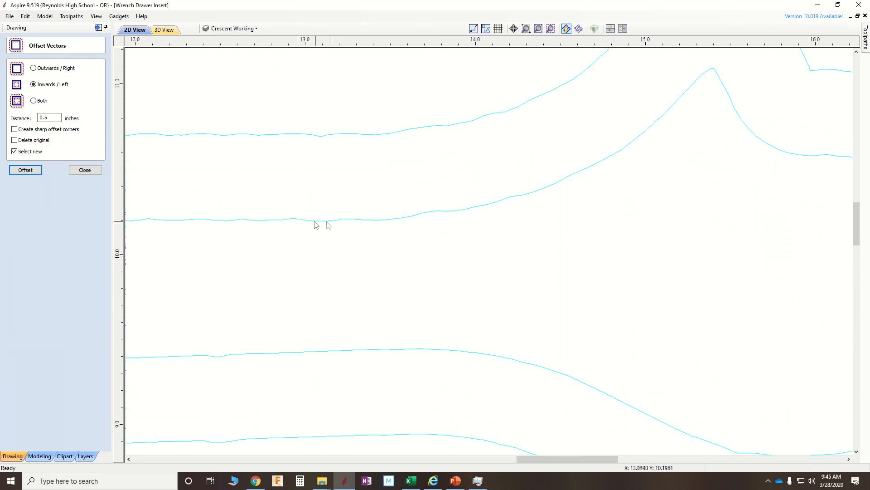
{"action": "scroll", "coordinate": [589, 240], "scroll_direction": "down", "scroll_amount": 3}
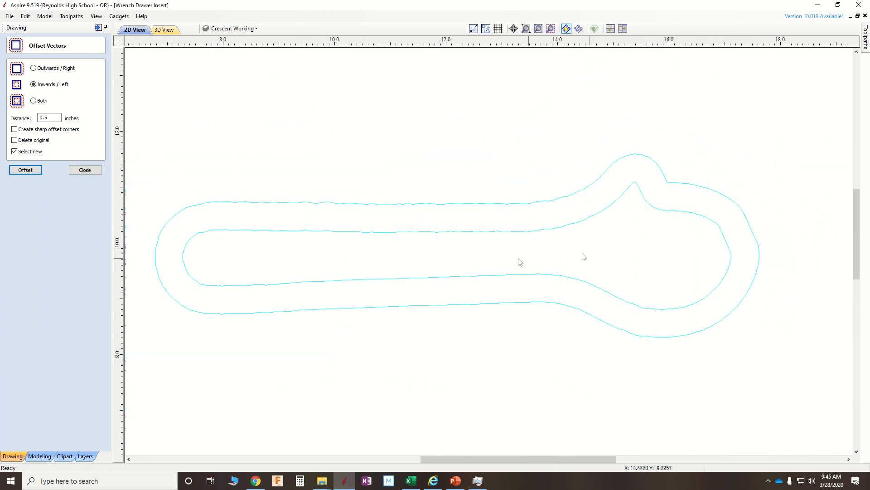
{"action": "scroll", "coordinate": [489, 258], "scroll_direction": "down", "scroll_amount": 1}
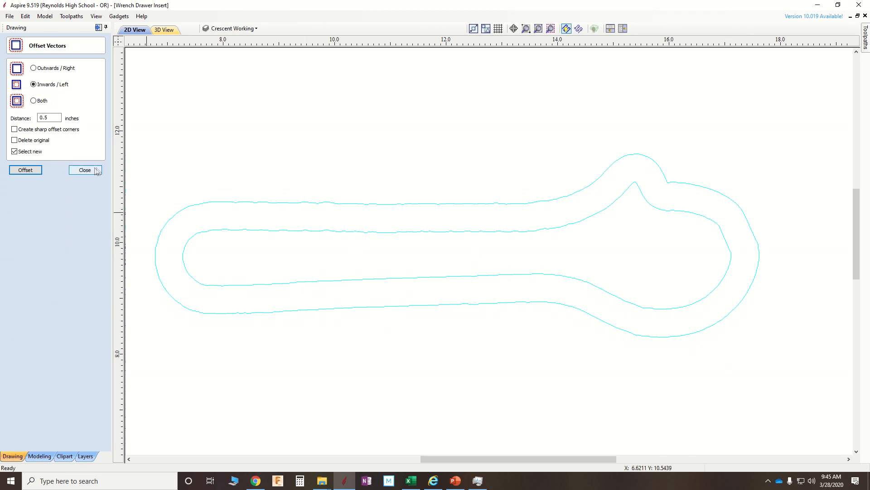
{"action": "left_click", "coordinate": [232, 29]}
{"action": "left_click", "coordinate": [218, 89]}
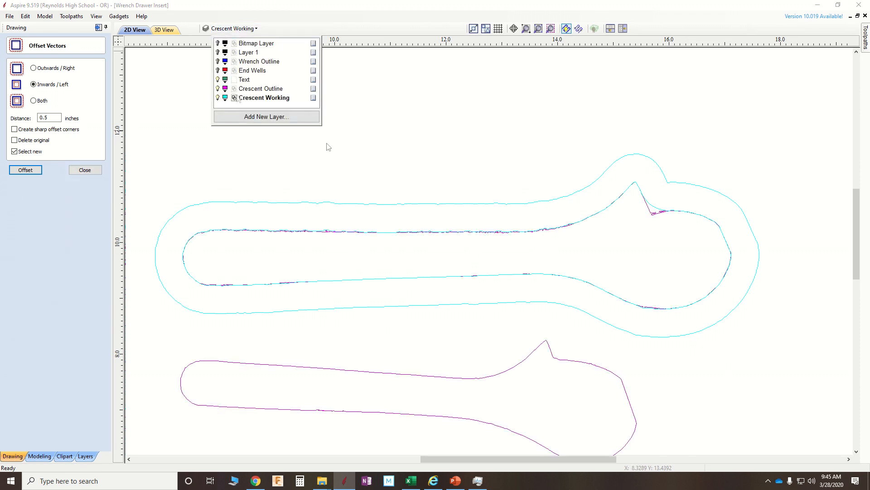
Step: Offset the middle wrench outline outwards 0.5 inch and offset the resulting vector back inwards 0.5 inch
{"action": "scroll", "coordinate": [426, 154], "scroll_direction": "down", "scroll_amount": 3}
{"action": "scroll", "coordinate": [475, 190], "scroll_direction": "up", "scroll_amount": 2}
{"action": "scroll", "coordinate": [475, 190], "scroll_direction": "up", "scroll_amount": 3}
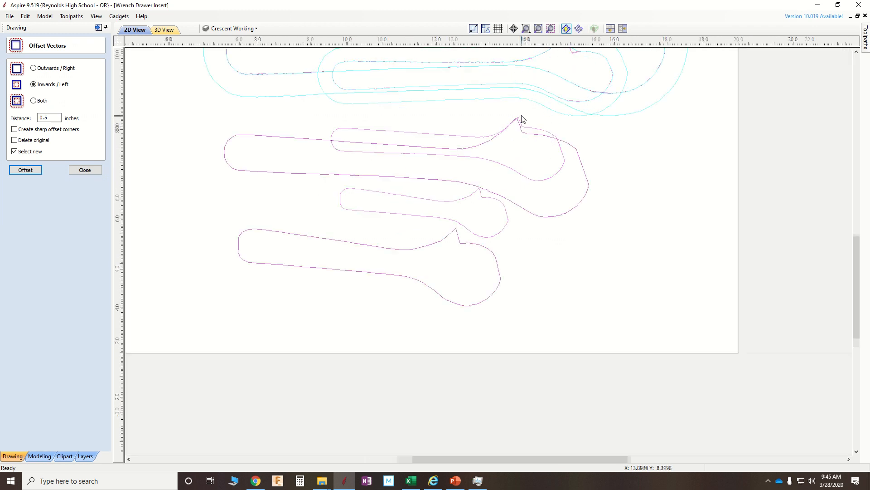
{"action": "left_click", "coordinate": [475, 146]}
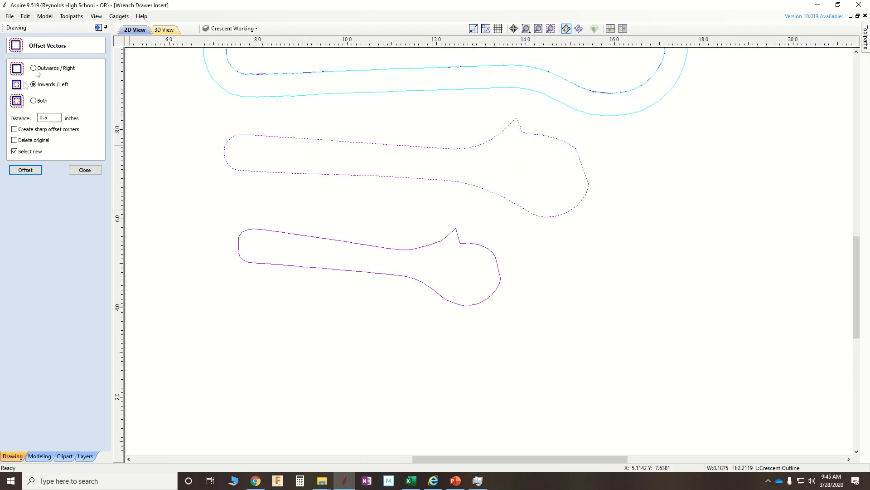
{"action": "left_click", "coordinate": [36, 69]}
{"action": "left_click", "coordinate": [37, 170]}
{"action": "left_click", "coordinate": [34, 84]}
{"action": "left_click", "coordinate": [26, 169]}
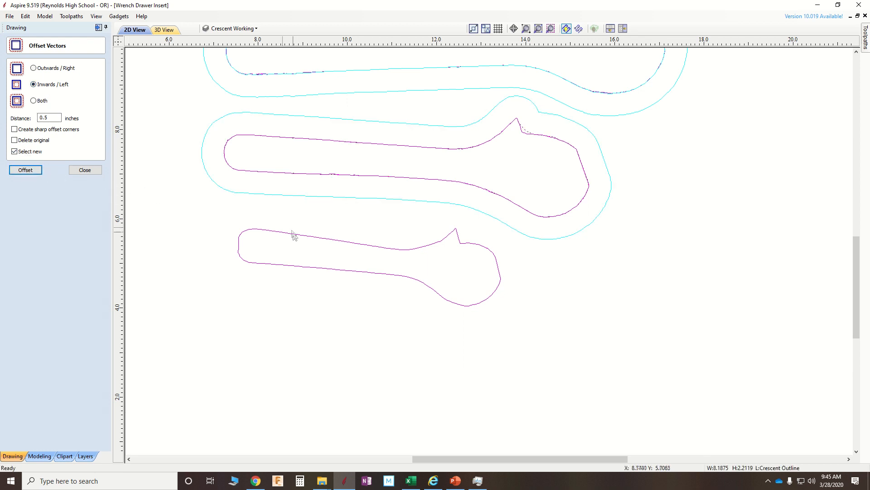
Step: Offset the small wrench outline outwards 0.5 inch and offset the resulting vector back inwards 0.5 inch
{"action": "left_click", "coordinate": [309, 266]}
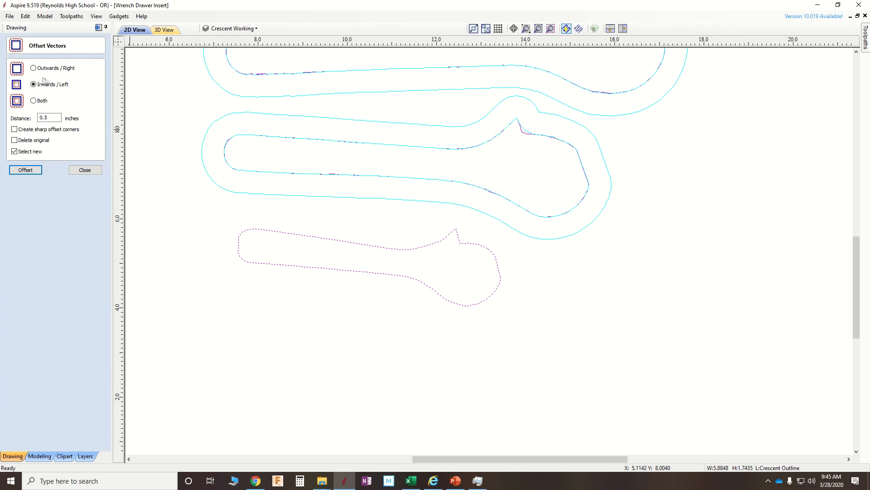
{"action": "left_click", "coordinate": [45, 69]}
{"action": "left_click", "coordinate": [26, 170]}
{"action": "left_click", "coordinate": [53, 84]}
{"action": "left_click", "coordinate": [28, 169]}
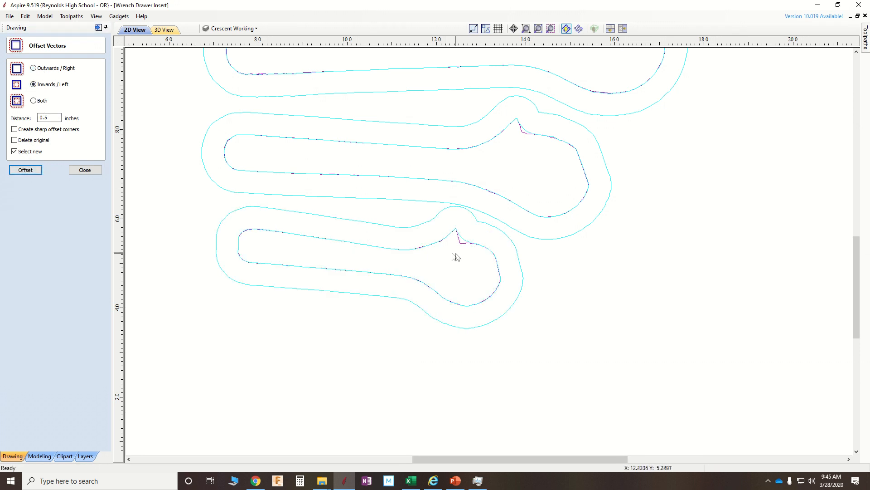
Step: Finish offsetting vectors and hide the Crescent Outline layer
{"action": "scroll", "coordinate": [455, 254], "scroll_direction": "down", "scroll_amount": 2}
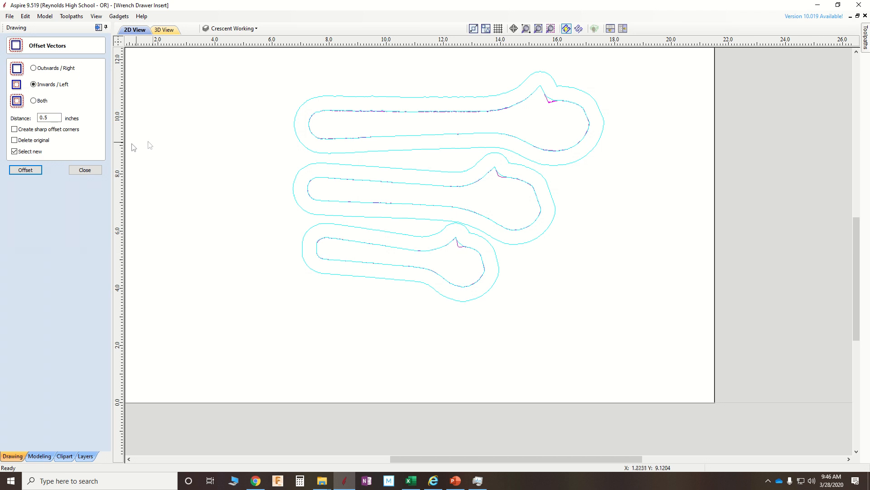
{"action": "left_click", "coordinate": [85, 170]}
{"action": "left_click", "coordinate": [233, 29]}
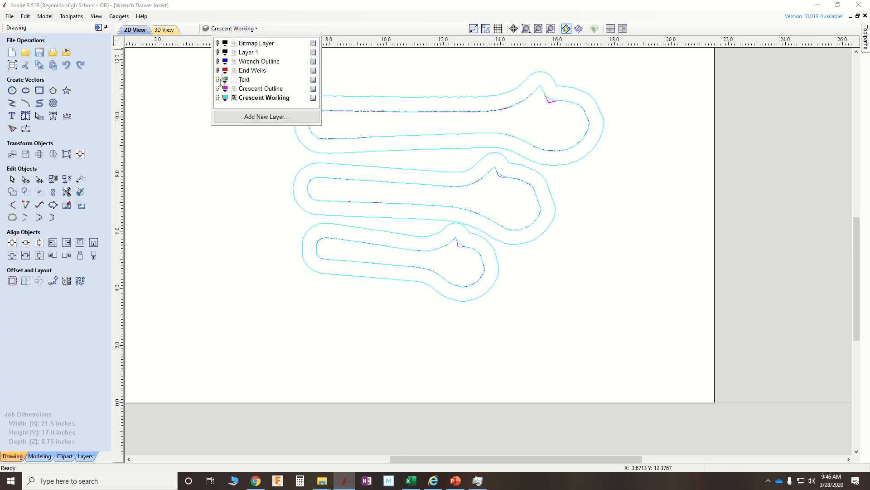
{"action": "left_click", "coordinate": [217, 89]}
Step: Add a new layer named Crescent Finish and set its colour to dark blue
{"action": "left_click", "coordinate": [236, 117]}
{"action": "left_click", "coordinate": [254, 98]}
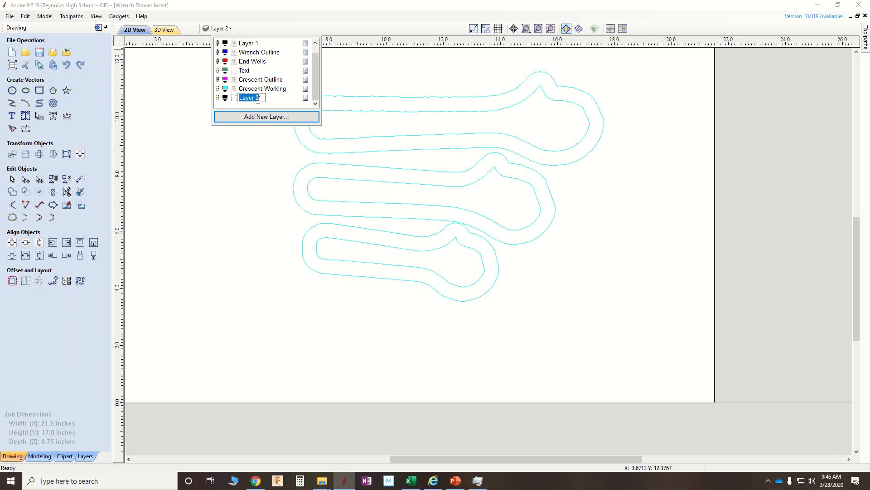
{"action": "type", "text": "Crescent Finish"}
{"action": "key", "text": "Return"}
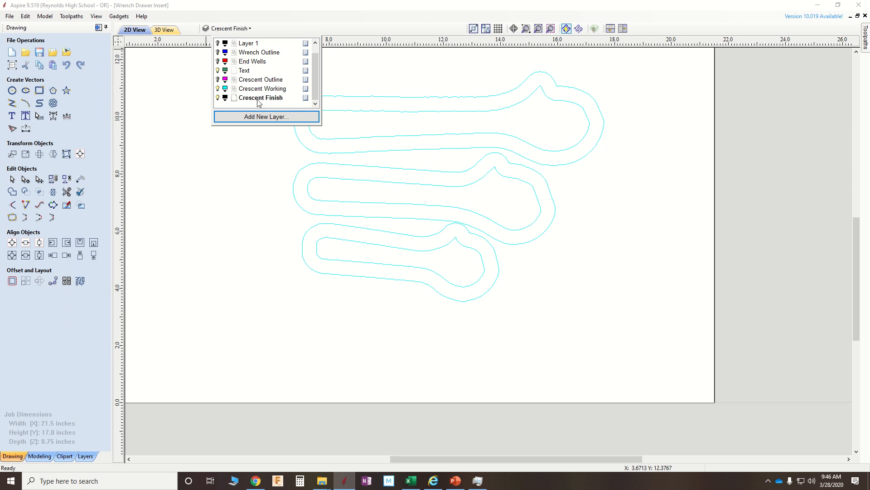
{"action": "left_click", "coordinate": [225, 98]}
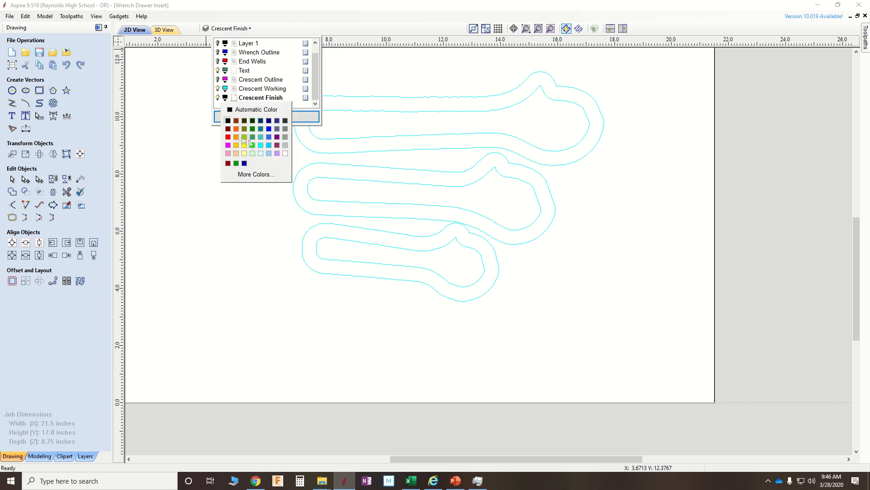
{"action": "left_click", "coordinate": [244, 163]}
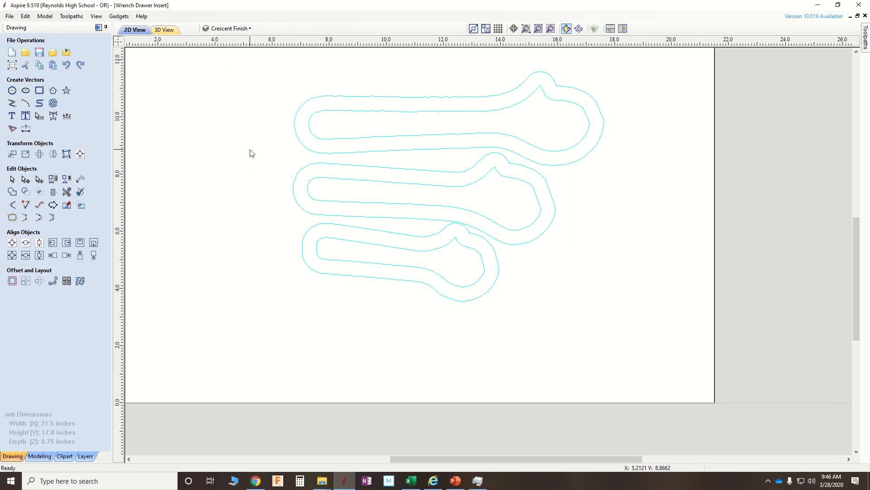
Step: Move the inner offset contours of all three wrenches to the Crescent Finish layer
{"action": "left_click", "coordinate": [362, 136]}
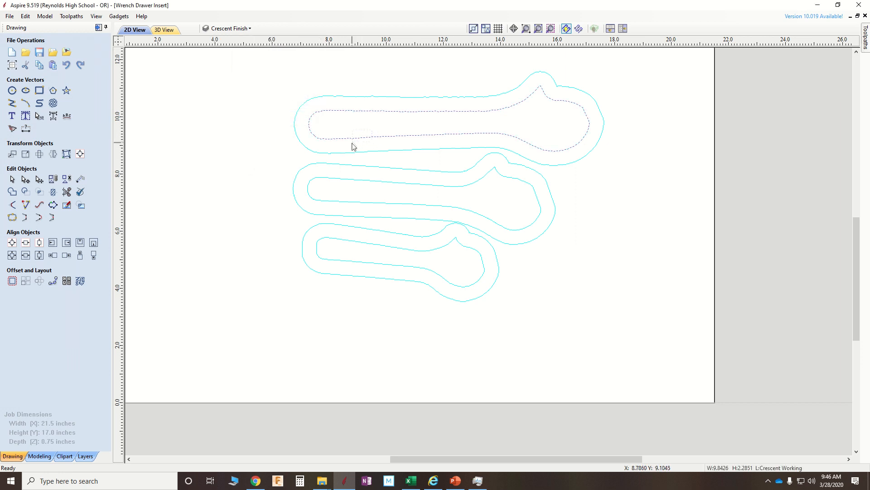
{"action": "left_click", "coordinate": [340, 176], "text": "shift"}
{"action": "left_click", "coordinate": [327, 238], "text": "shift"}
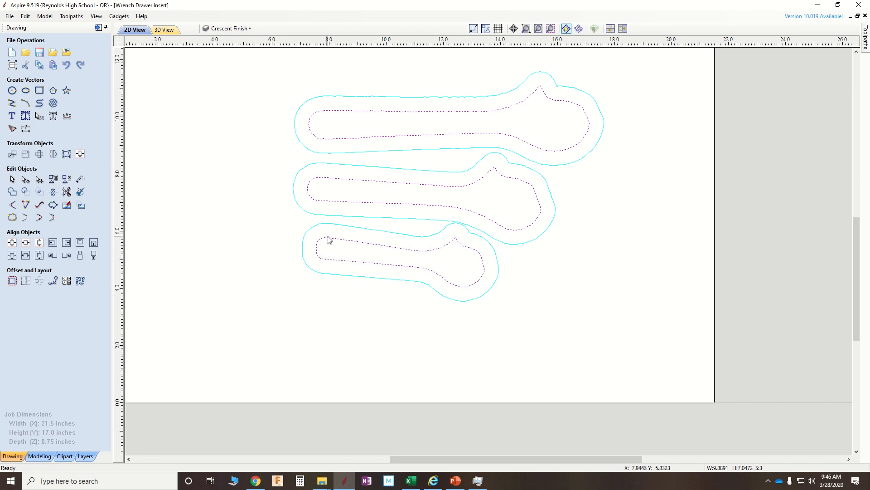
{"action": "right_click", "coordinate": [329, 239]}
{"action": "mouse_move", "coordinate": [406, 434]}
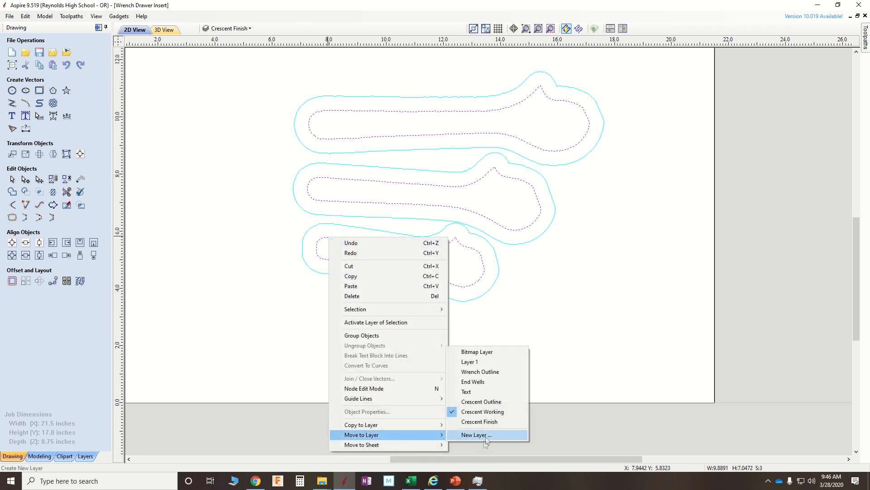
{"action": "left_click", "coordinate": [488, 421]}
Step: Hide the Crescent Working layer and examine the finished wrench outlines on their own
{"action": "left_click", "coordinate": [222, 28]}
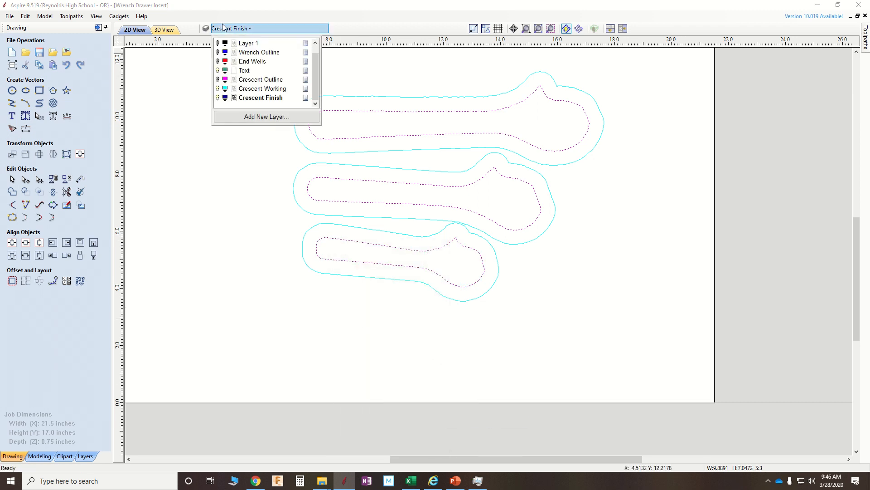
{"action": "left_click", "coordinate": [217, 89]}
{"action": "left_click", "coordinate": [191, 165]}
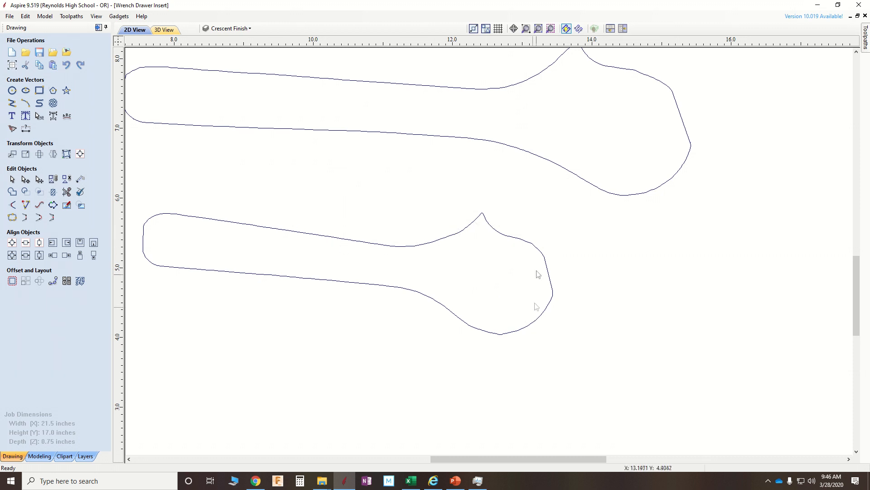
{"action": "scroll", "coordinate": [538, 272], "scroll_direction": "down", "scroll_amount": 4}
{"action": "scroll", "coordinate": [447, 145], "scroll_direction": "down", "scroll_amount": 2}
{"action": "scroll", "coordinate": [472, 140], "scroll_direction": "up", "scroll_amount": 3}
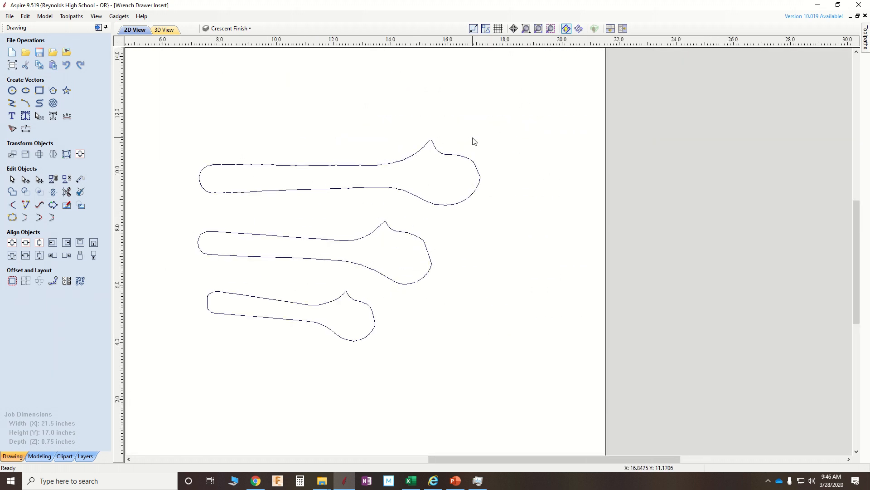
Step: Start a pocket toolpath with a 0.375 inch cut depth, review the 0.25 inch end mill's settings, and keep the toolpath options pinned open
{"action": "mouse_move", "coordinate": [867, 39]}
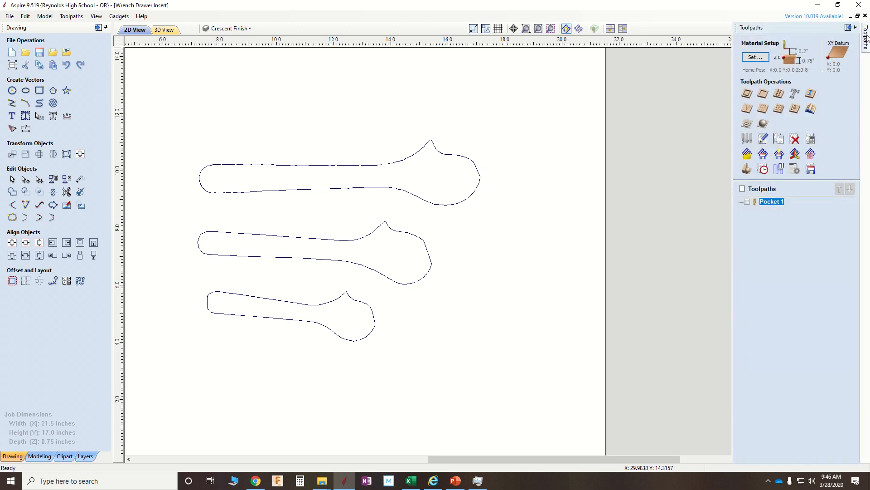
{"action": "left_click", "coordinate": [764, 94]}
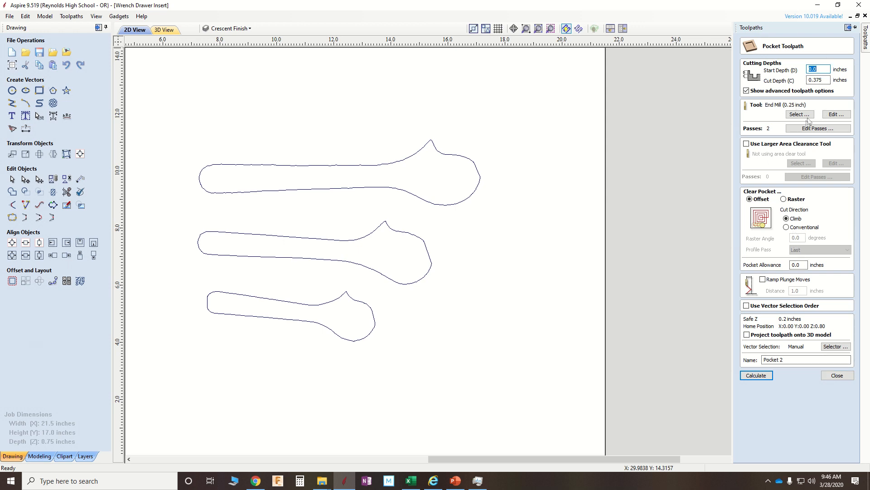
{"action": "left_click", "coordinate": [842, 116]}
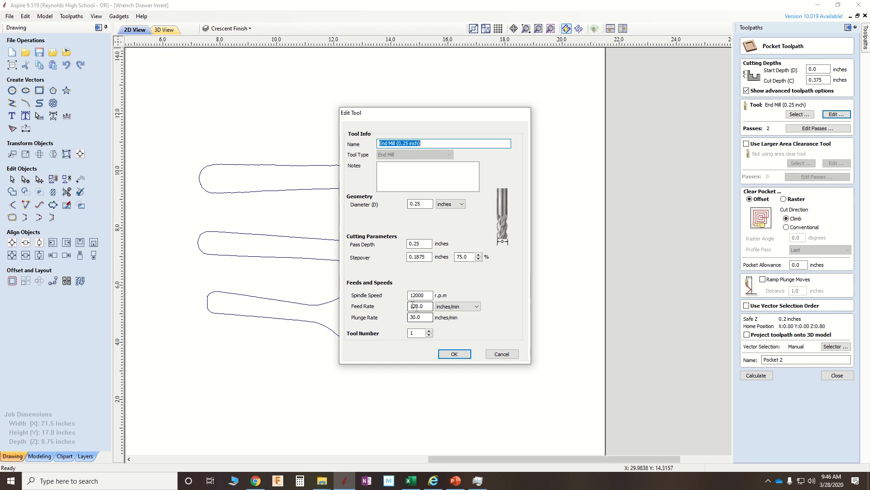
{"action": "left_click", "coordinate": [454, 354]}
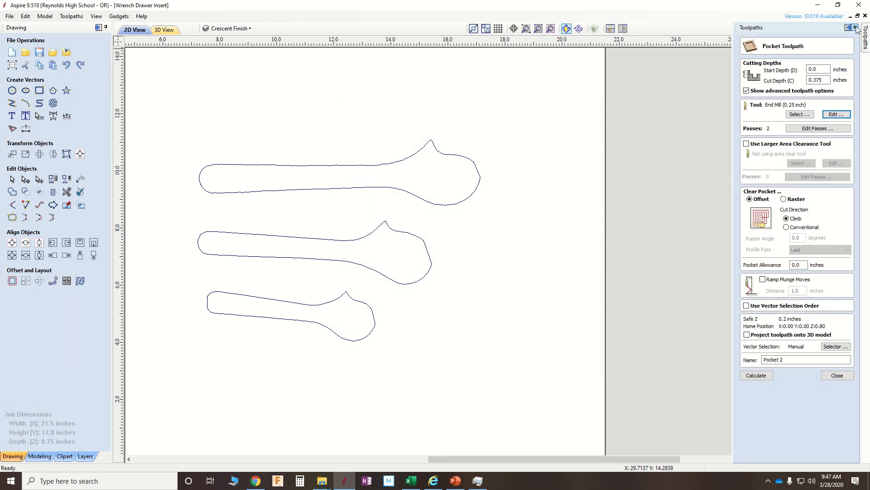
{"action": "left_click", "coordinate": [855, 28]}
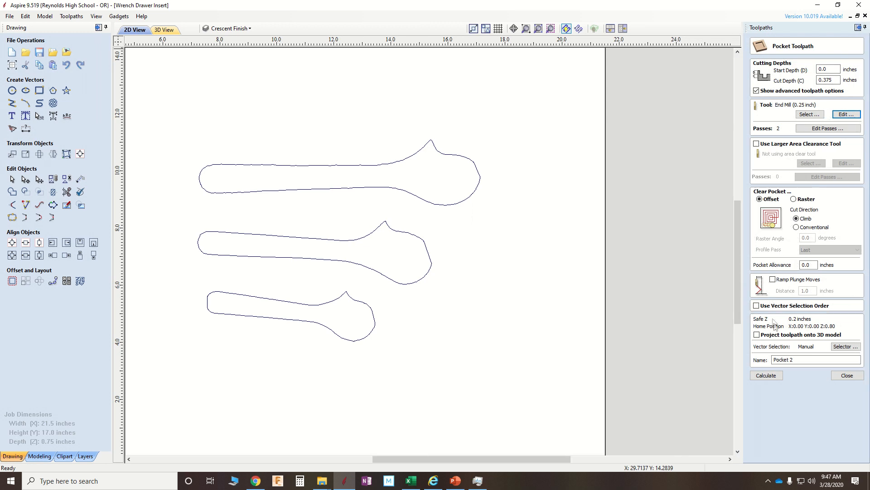
Step: Select all three wrench outlines and calculate the Pocket 2 toolpath for them
{"action": "left_click", "coordinate": [773, 377]}
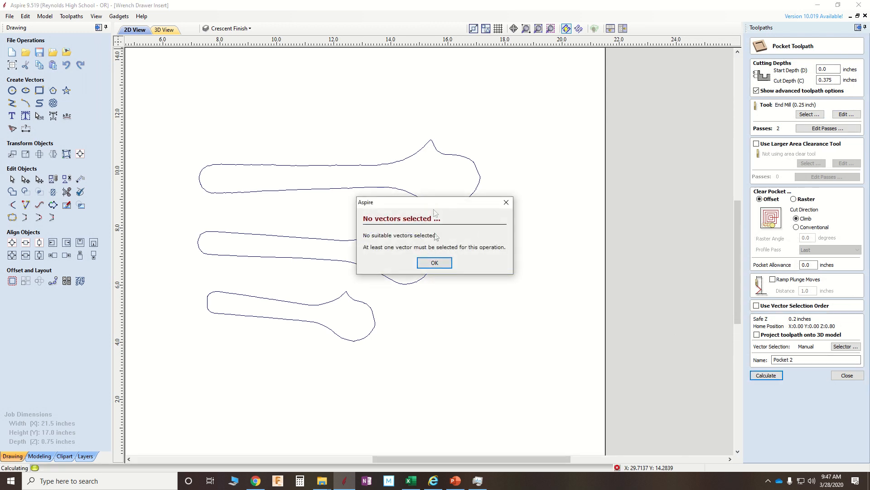
{"action": "left_click", "coordinate": [436, 264]}
{"action": "left_click_drag", "start_coordinate": [410, 364], "coordinate": [289, 152]}
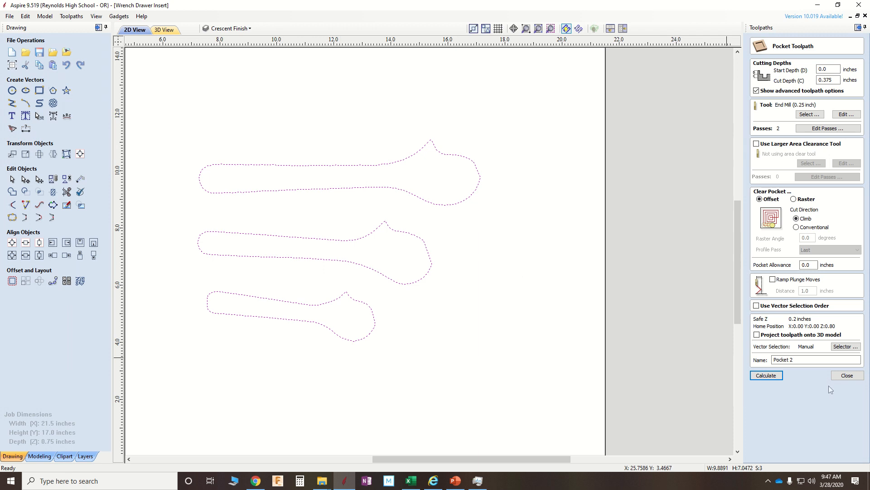
{"action": "left_click", "coordinate": [778, 377]}
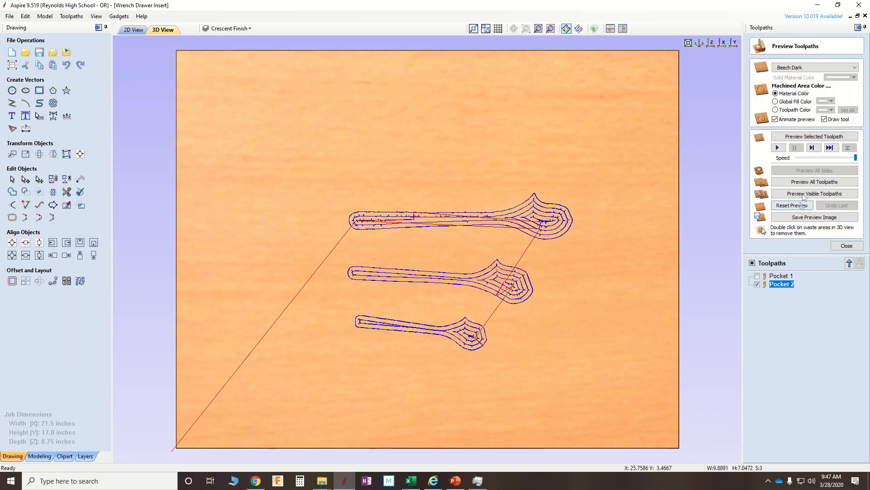
Step: Preview the machined wrench pockets in 3D from an angle, then return to the 2D drawing
{"action": "left_click_drag", "start_coordinate": [467, 350], "coordinate": [453, 208]}
{"action": "left_click_drag", "start_coordinate": [576, 317], "coordinate": [512, 310]}
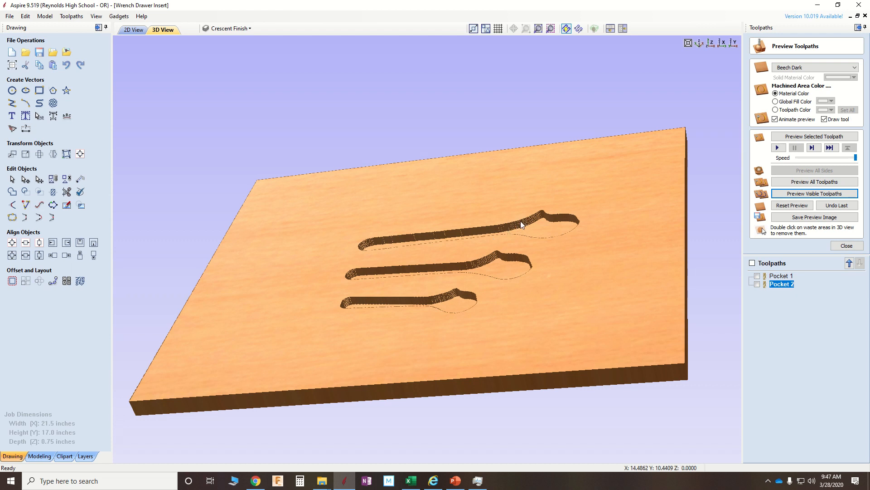
{"action": "left_click", "coordinate": [846, 246]}
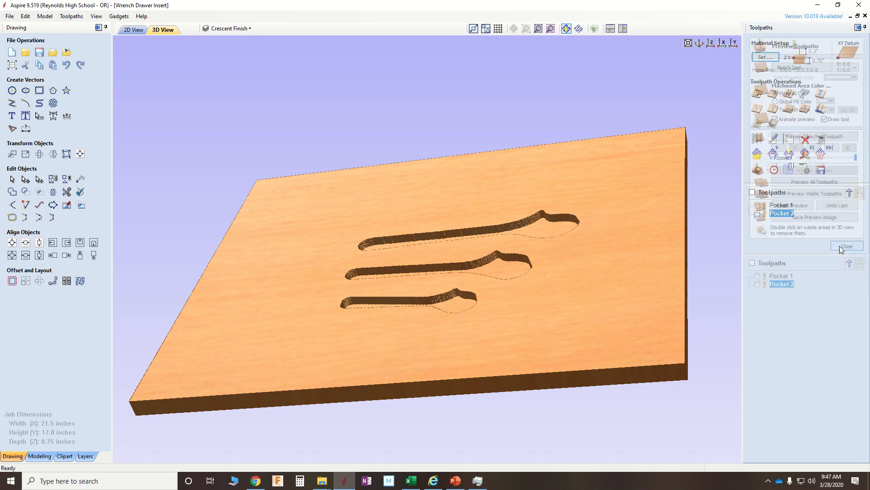
{"action": "left_click", "coordinate": [138, 30]}
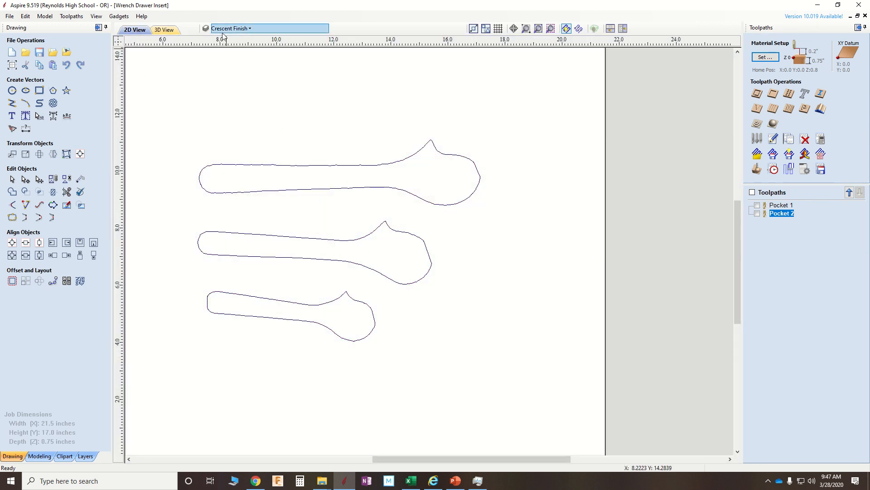
Step: Draw a 2.4 by 1.7 inch rectangle across the large wrench's handle and place copies across the middle and small wrench handles
{"action": "left_click", "coordinate": [39, 90]}
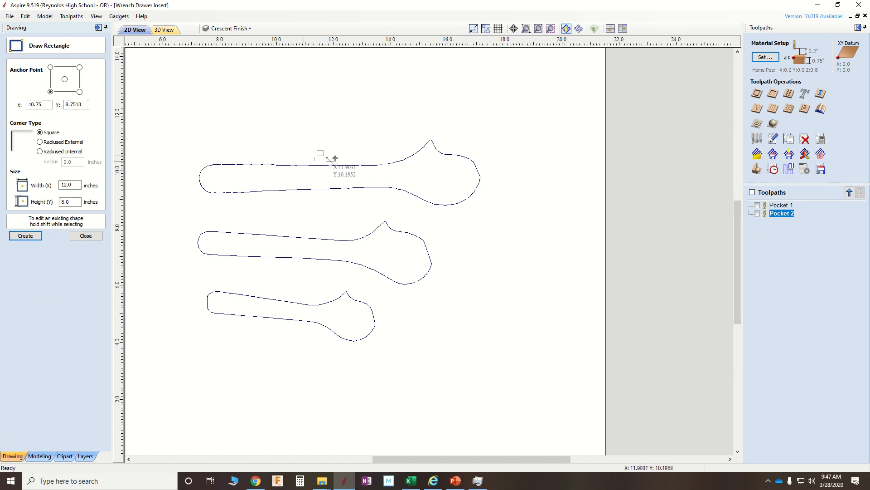
{"action": "left_click_drag", "start_coordinate": [312, 151], "coordinate": [381, 200]}
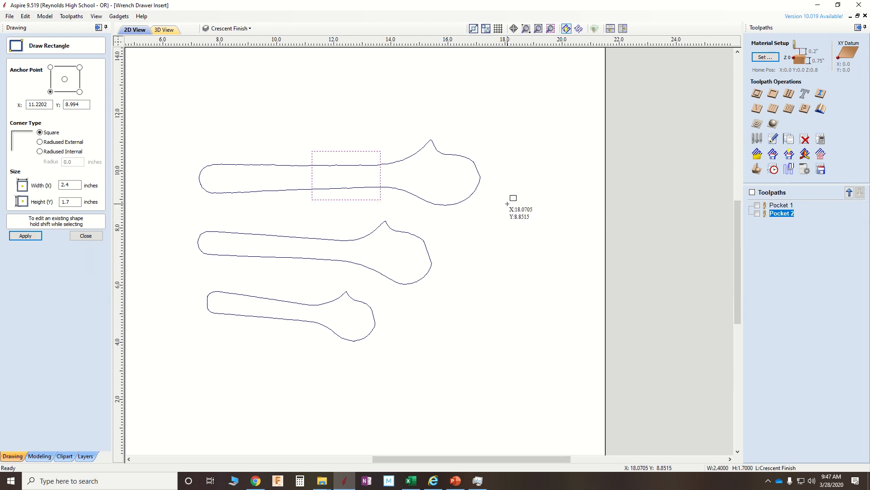
{"action": "left_click_drag", "start_coordinate": [355, 198], "coordinate": [320, 273]}
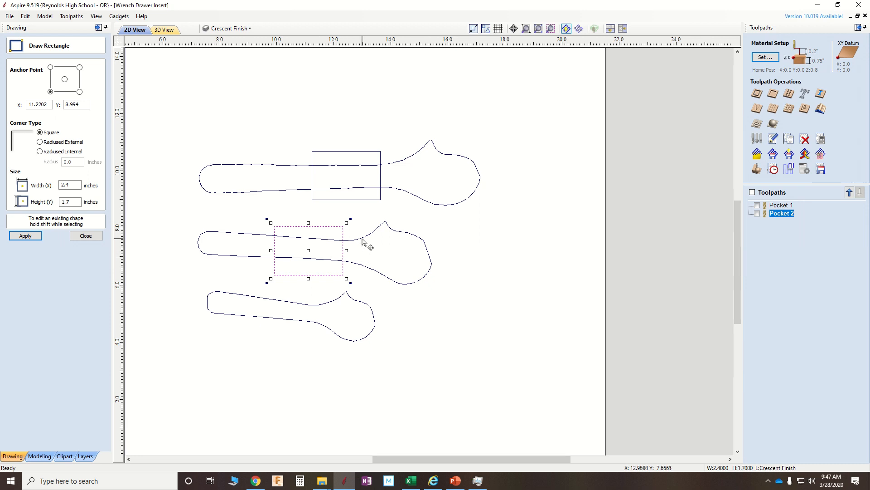
{"action": "left_click_drag", "start_coordinate": [325, 275], "coordinate": [300, 334]}
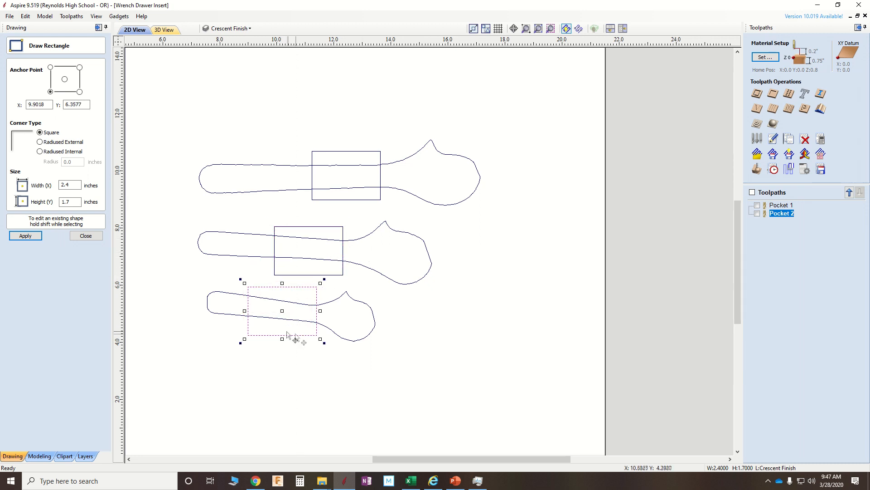
{"action": "left_click", "coordinate": [90, 235]}
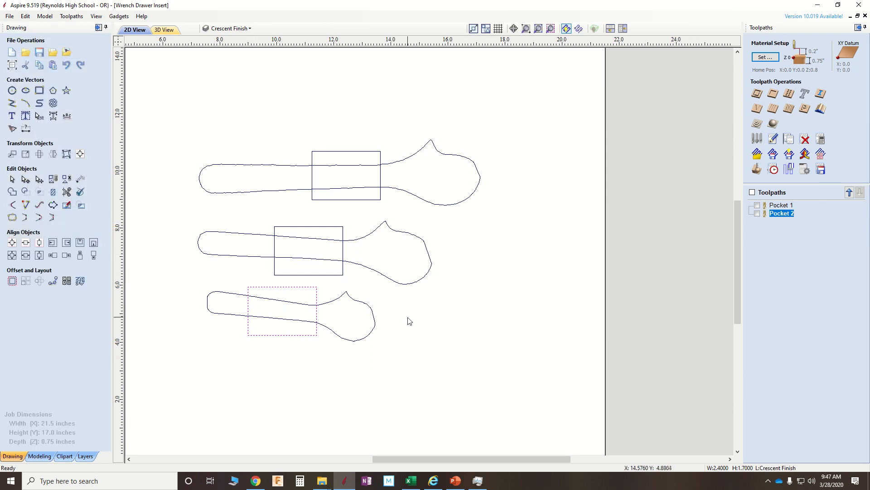
Step: Shift the large wrench outline to the right and rotate it slightly so its handle runs level through its rectangle
{"action": "left_click", "coordinate": [406, 194]}
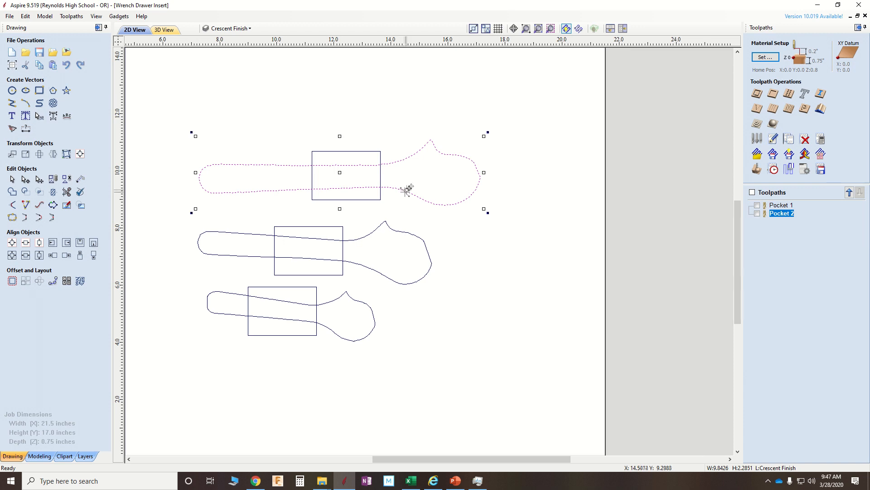
{"action": "left_click_drag", "start_coordinate": [397, 187], "coordinate": [418, 193]}
{"action": "left_click_drag", "start_coordinate": [510, 131], "coordinate": [507, 136]}
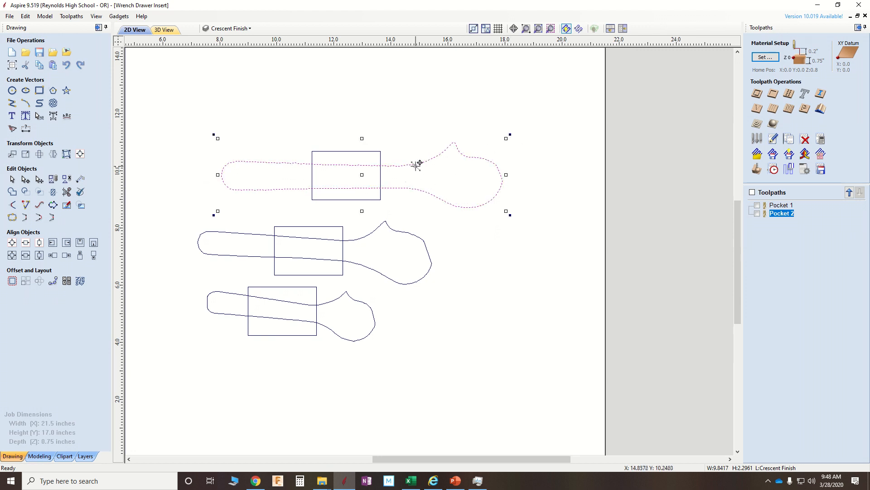
{"action": "left_click_drag", "start_coordinate": [412, 163], "coordinate": [412, 161]}
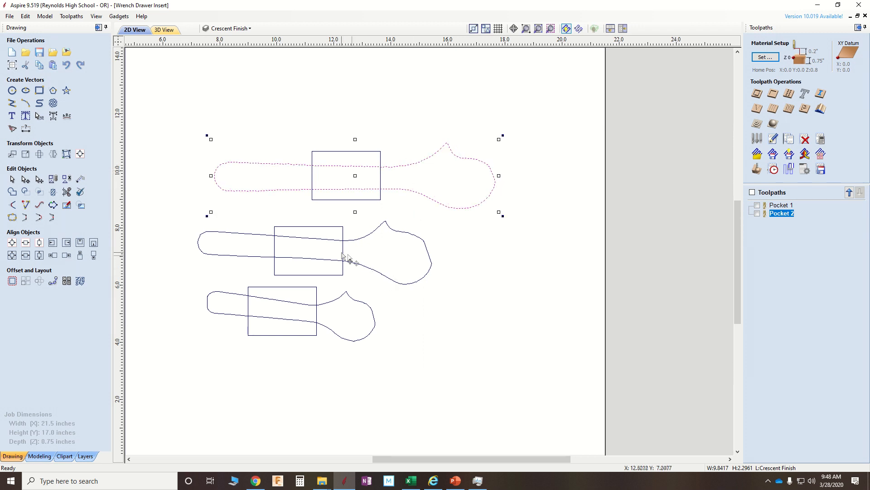
Step: Rotate the middle wrench outline until its handle is level and nudge it to centre the handle in its rectangle
{"action": "left_click", "coordinate": [364, 238]}
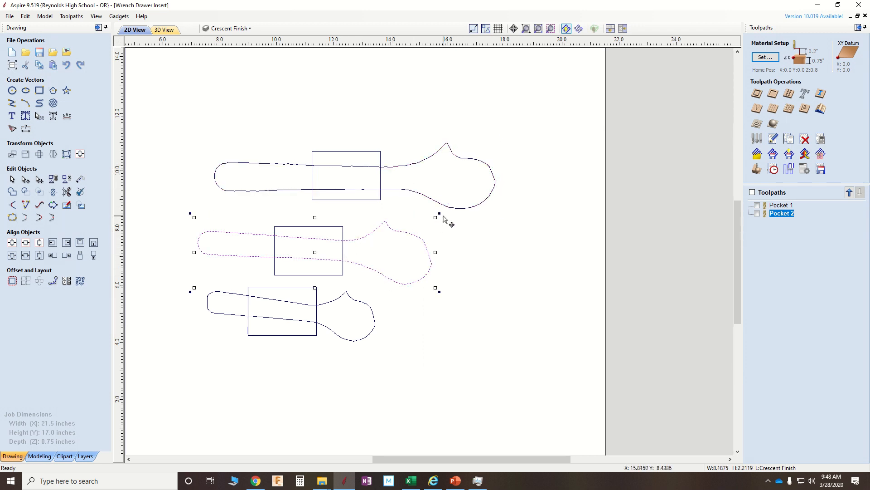
{"action": "left_click_drag", "start_coordinate": [439, 214], "coordinate": [437, 203]}
{"action": "mouse_move", "coordinate": [364, 234]}
{"action": "left_mouse_down"}
{"action": "mouse_move", "coordinate": [367, 247]}
{"action": "mouse_move", "coordinate": [367, 223]}
{"action": "left_mouse_up"}
{"action": "left_click_drag", "start_coordinate": [368, 226], "coordinate": [370, 233]}
{"action": "key", "text": "Down"}
{"action": "key", "text": "Down"}
{"action": "key", "text": "Down"}
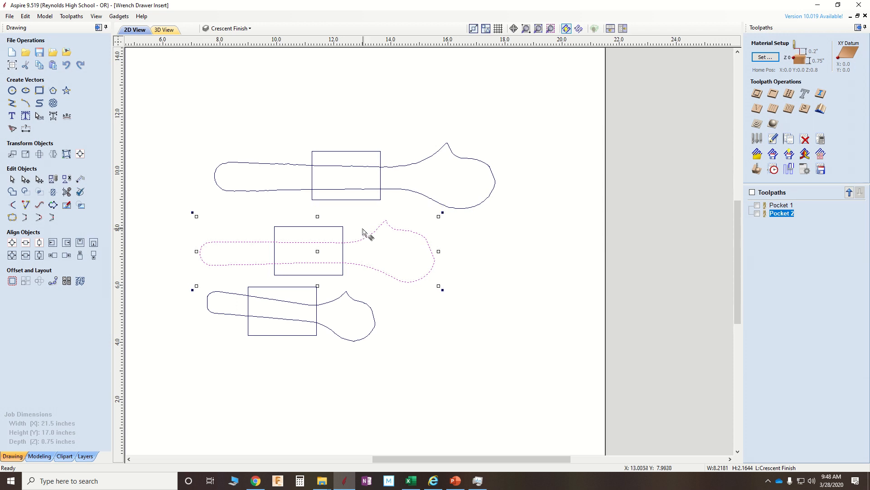
Step: Rotate the small wrench outline until its handle runs level through its rectangle
{"action": "left_click", "coordinate": [383, 293]}
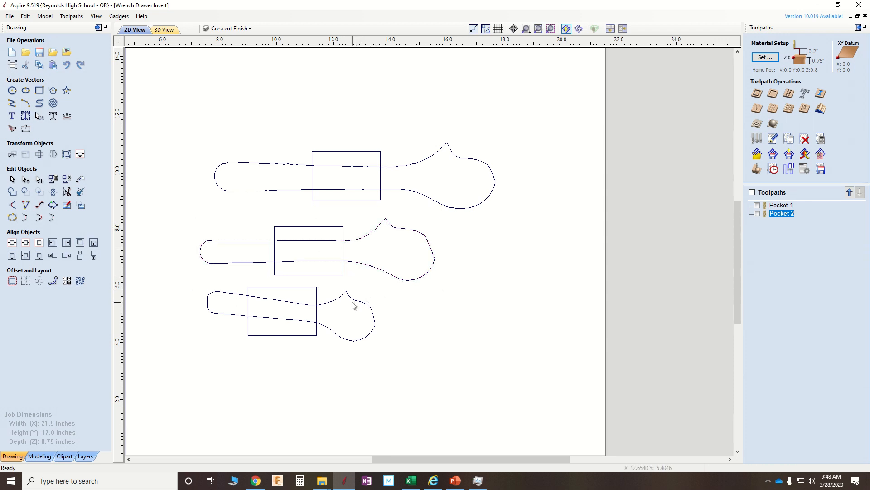
{"action": "left_click", "coordinate": [336, 304]}
{"action": "left_click_drag", "start_coordinate": [383, 282], "coordinate": [380, 278]}
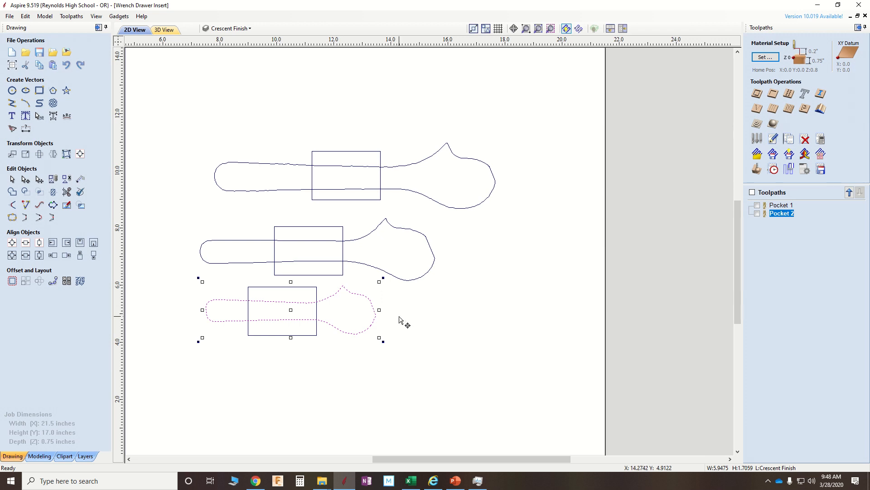
Step: Group each wrench outline with its finger-access rectangle, making three groups, and select all three groups together
{"action": "left_click", "coordinate": [413, 329]}
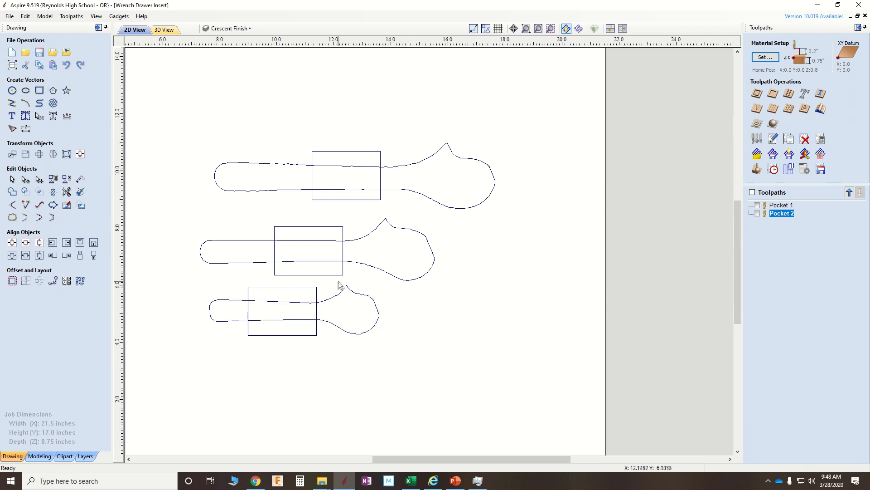
{"action": "right_click", "coordinate": [312, 163]}
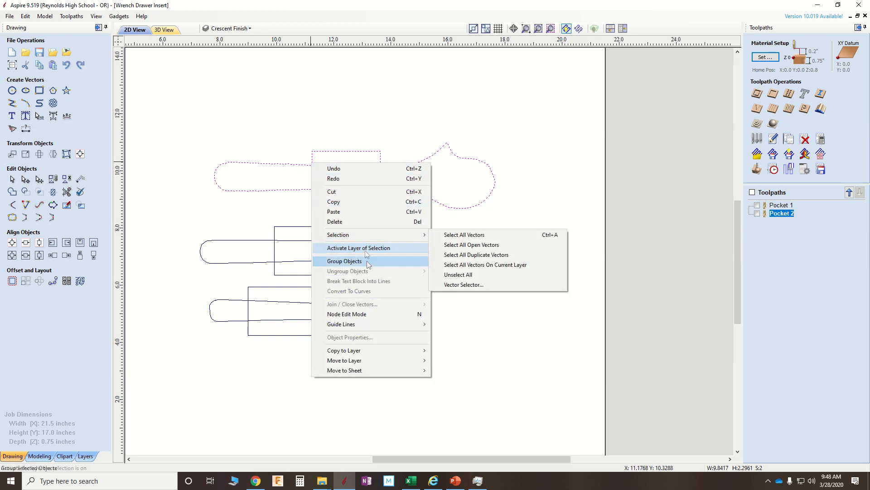
{"action": "left_click", "coordinate": [368, 264]}
{"action": "right_click", "coordinate": [327, 249]}
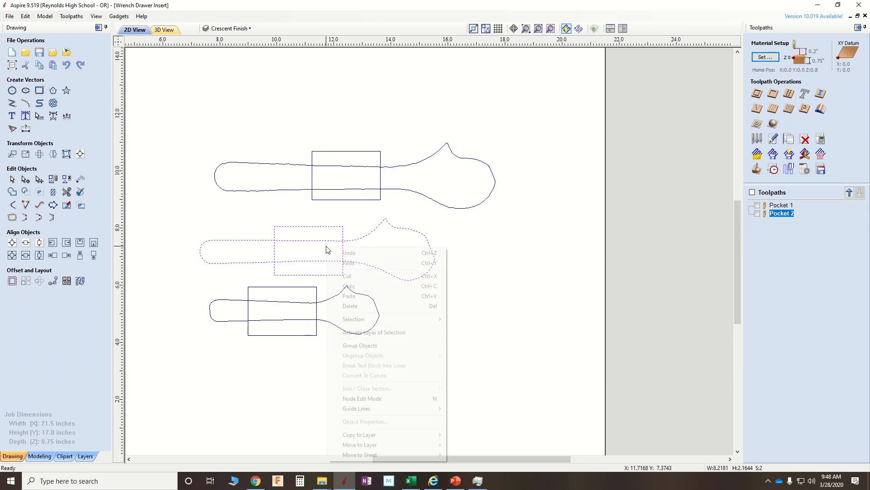
{"action": "left_click", "coordinate": [362, 345]}
{"action": "right_click", "coordinate": [305, 310]}
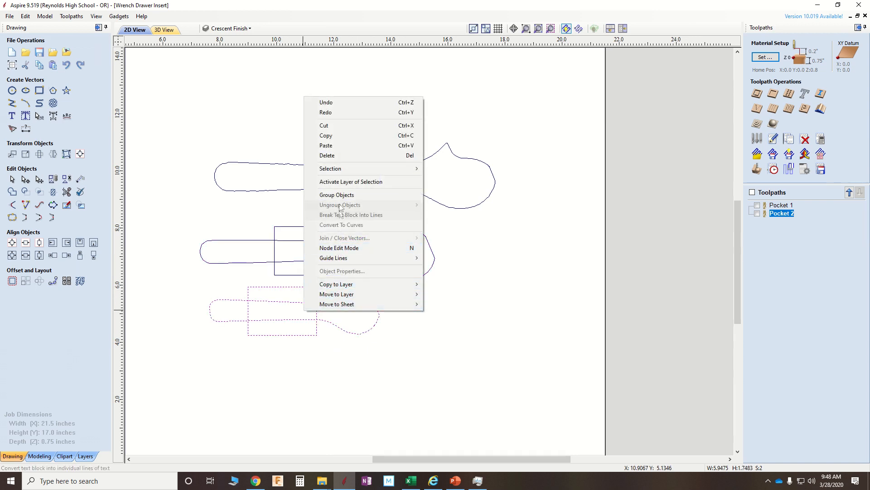
{"action": "left_click", "coordinate": [343, 195]}
{"action": "left_click", "coordinate": [518, 337]}
{"action": "left_click_drag", "start_coordinate": [297, 145], "coordinate": [226, 374]}
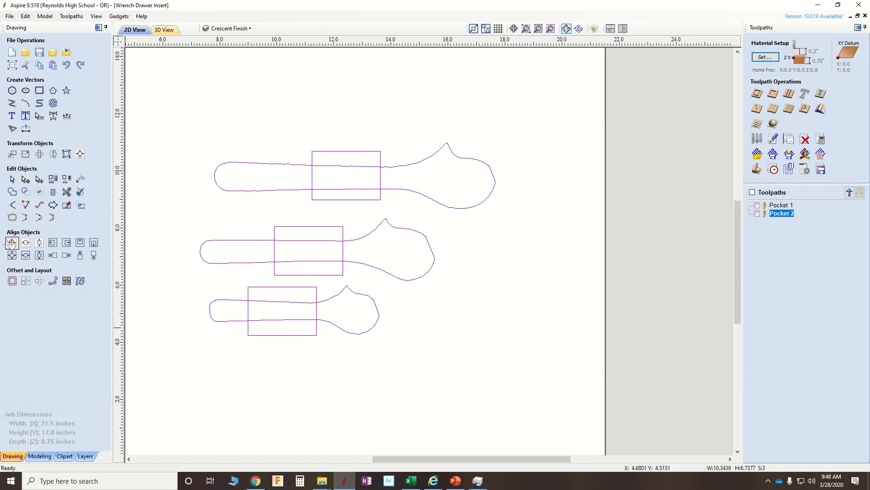
Step: Turn off the display of common alignment tools on the drawing tab, and turn it back on
{"action": "left_click", "coordinate": [80, 154]}
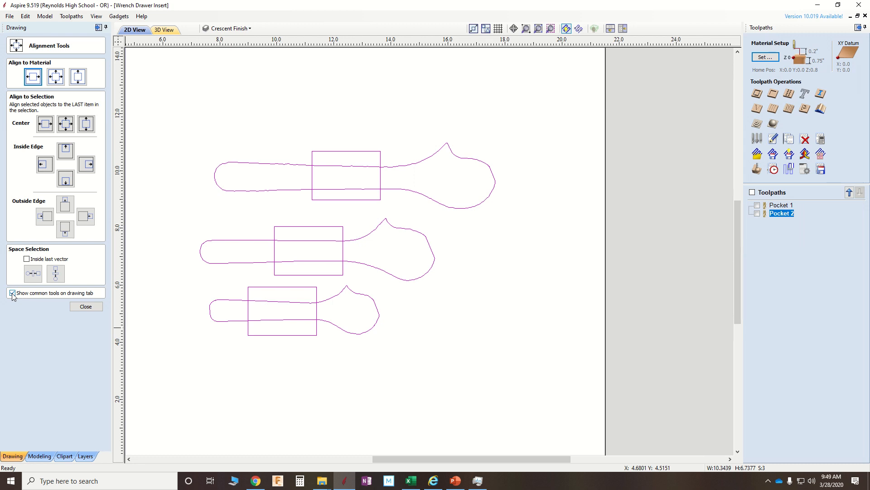
{"action": "left_click", "coordinate": [72, 306]}
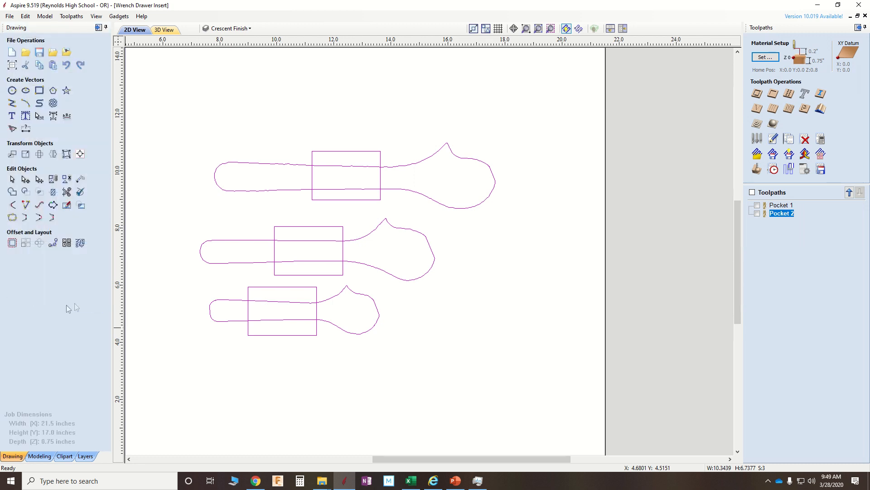
{"action": "left_click", "coordinate": [81, 154]}
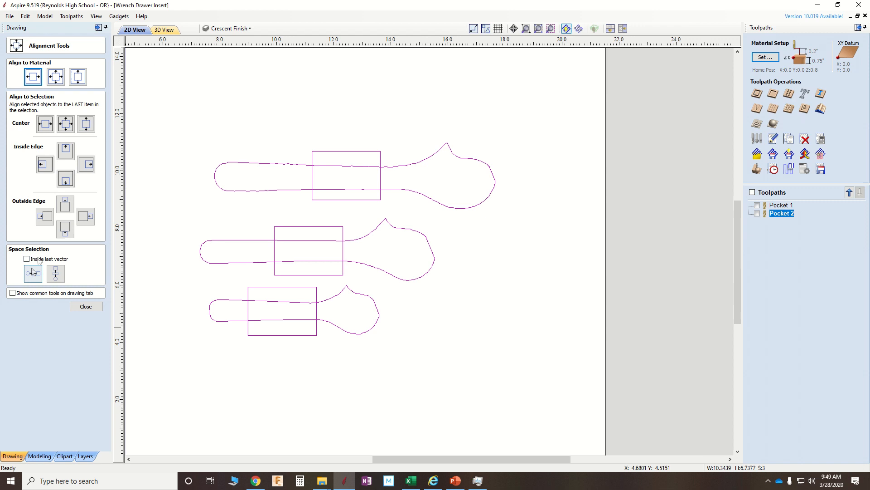
{"action": "left_click", "coordinate": [84, 306]}
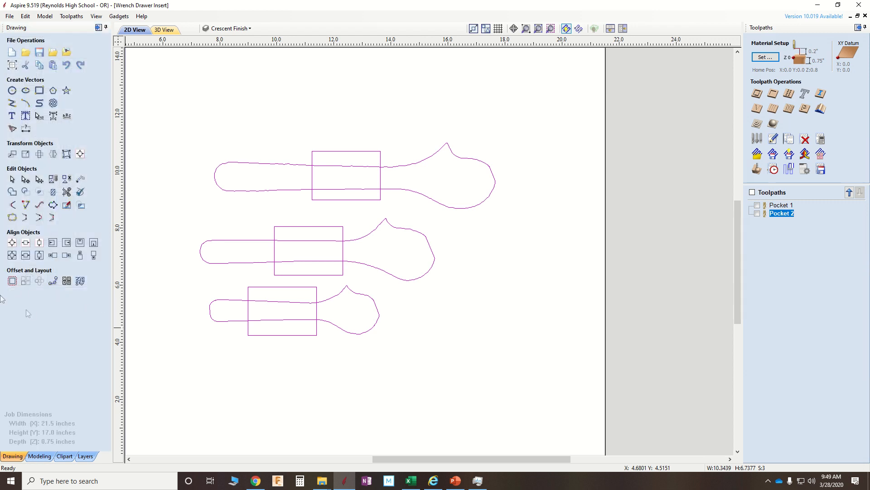
Step: Align the three wrench groups by their left edges and space them evenly in the vertical direction
{"action": "left_click", "coordinate": [53, 246]}
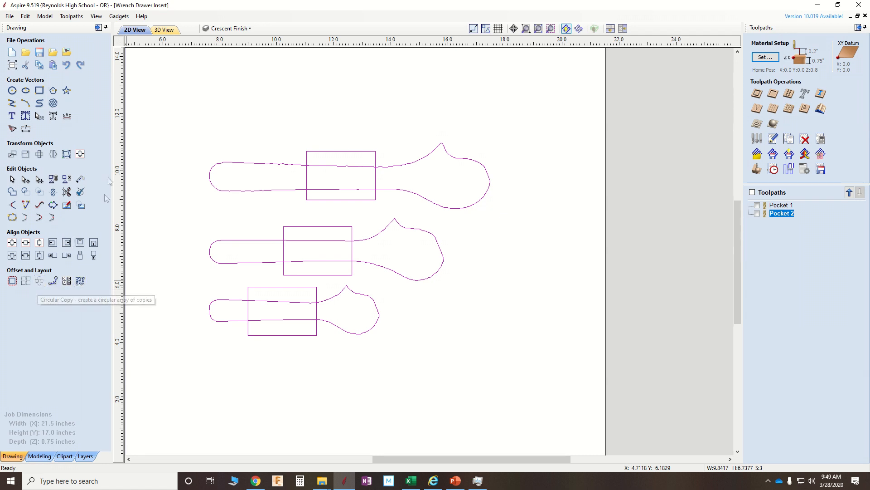
{"action": "left_click", "coordinate": [81, 155]}
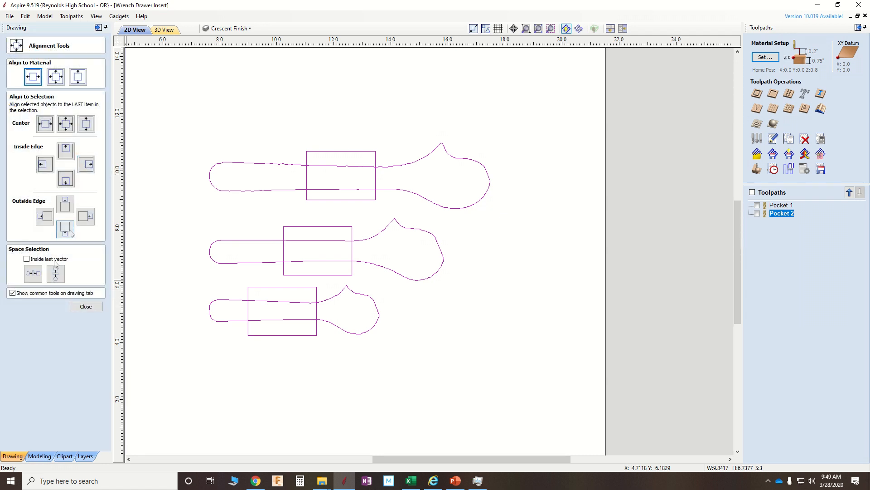
{"action": "left_click", "coordinate": [56, 274]}
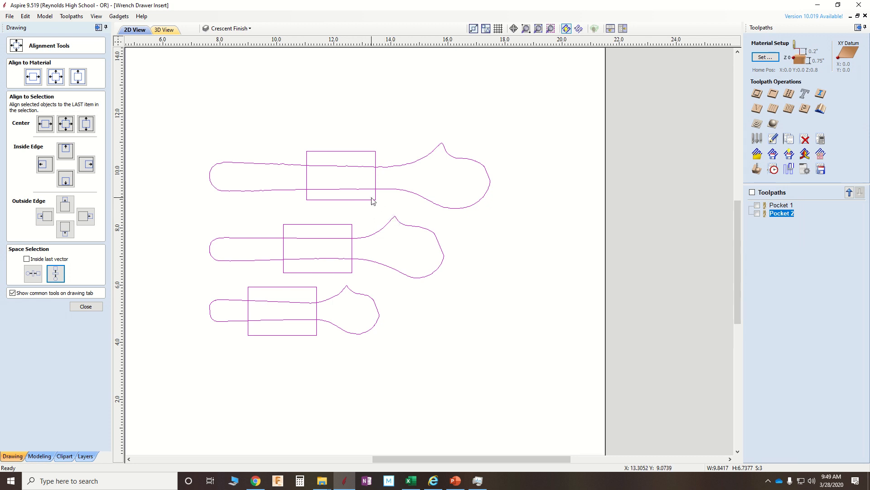
{"action": "left_click", "coordinate": [90, 308]}
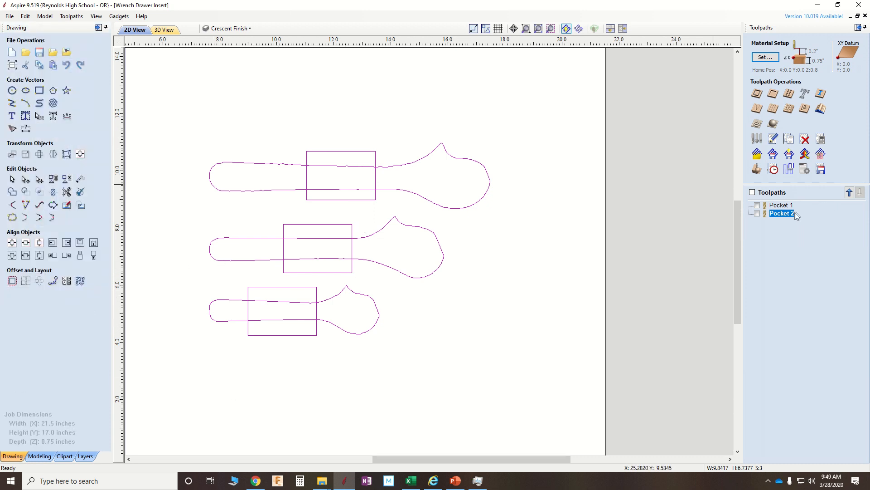
Step: Delete the Pocket 1 toolpath
{"action": "right_click", "coordinate": [781, 214]}
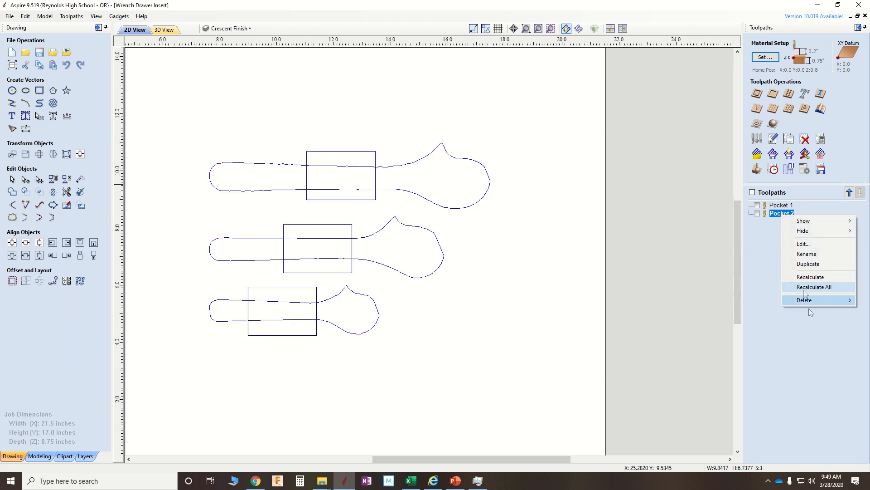
{"action": "left_click", "coordinate": [784, 206]}
{"action": "right_click", "coordinate": [785, 206]}
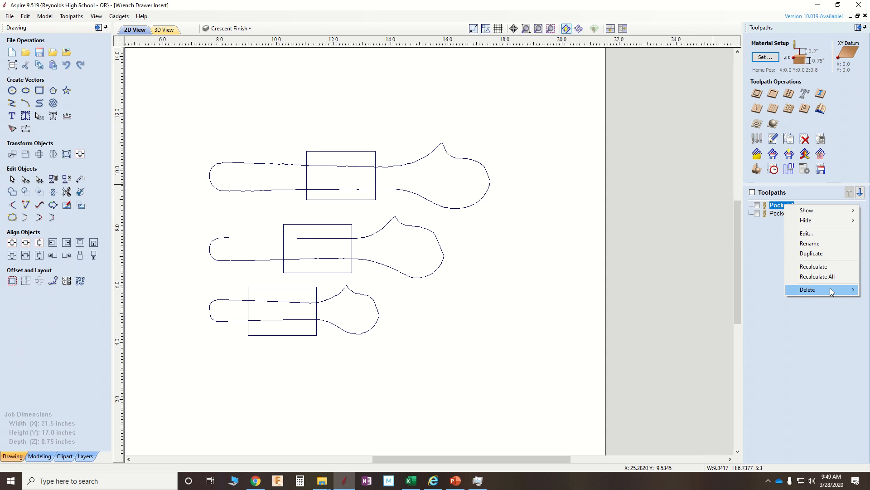
{"action": "mouse_move", "coordinate": [830, 289]}
{"action": "left_click", "coordinate": [760, 290]}
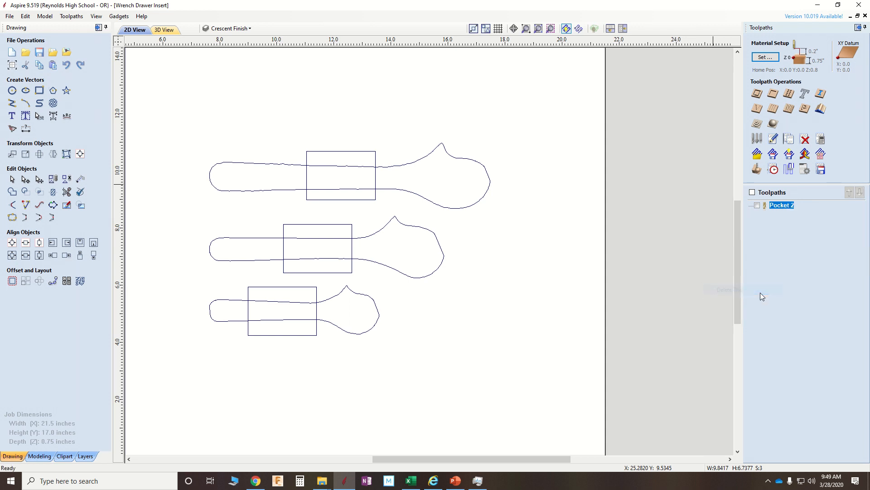
Step: Recalculate the Pocket 2 toolpath using all three wrench and rectangle groups
{"action": "double_click", "coordinate": [783, 205]}
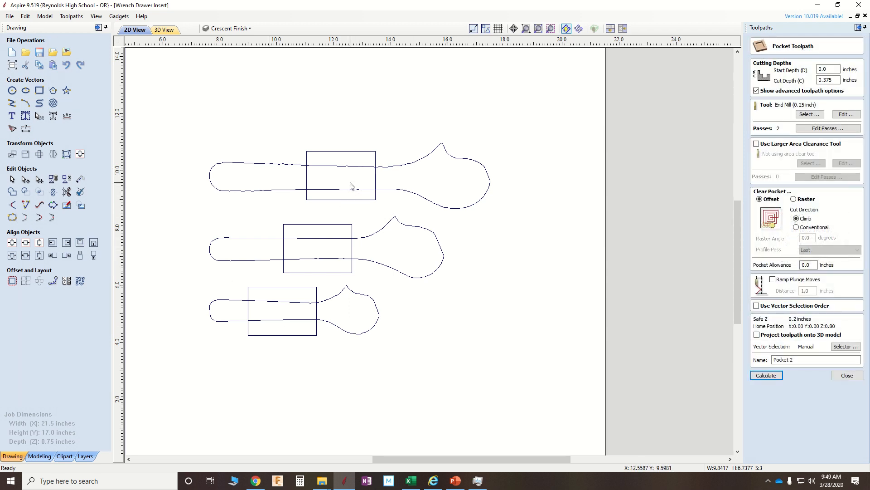
{"action": "left_click_drag", "start_coordinate": [384, 125], "coordinate": [233, 355]}
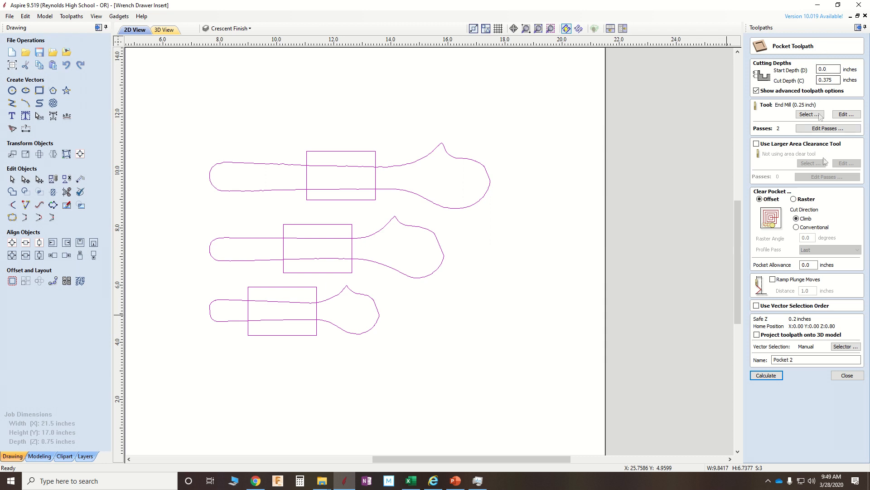
{"action": "left_click", "coordinate": [767, 375]}
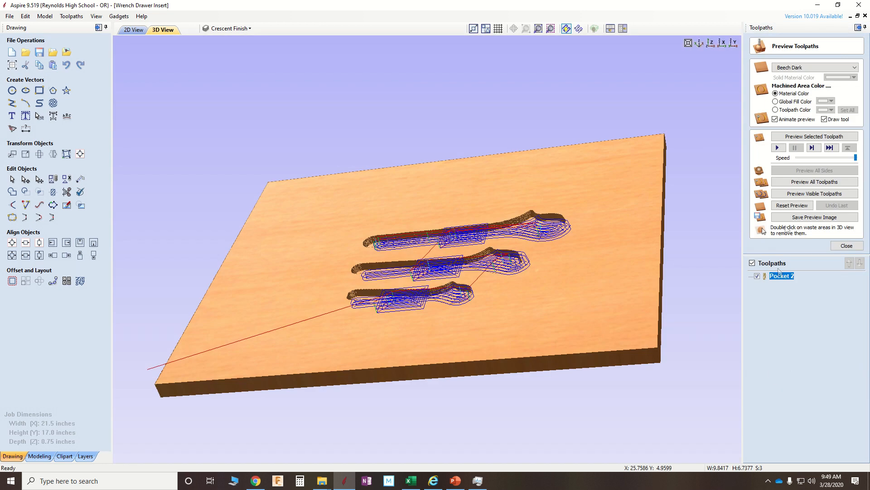
Step: Reset the material preview, simulate the visible Pocket 2 toolpath, and inspect the cut pockets in 3D
{"action": "left_click", "coordinate": [801, 205]}
{"action": "left_click", "coordinate": [805, 194]}
{"action": "left_click_drag", "start_coordinate": [541, 217], "coordinate": [445, 258]}
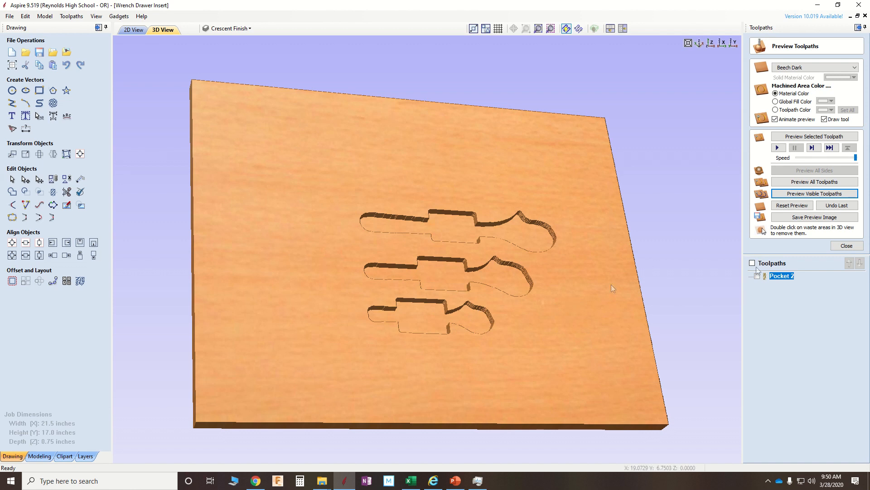
{"action": "left_click", "coordinate": [844, 246]}
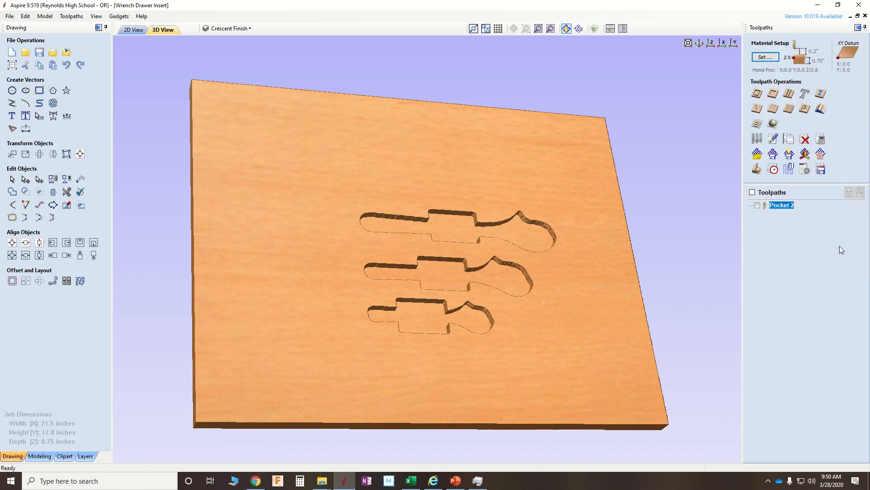
{"action": "left_click_drag", "start_coordinate": [539, 273], "coordinate": [464, 234]}
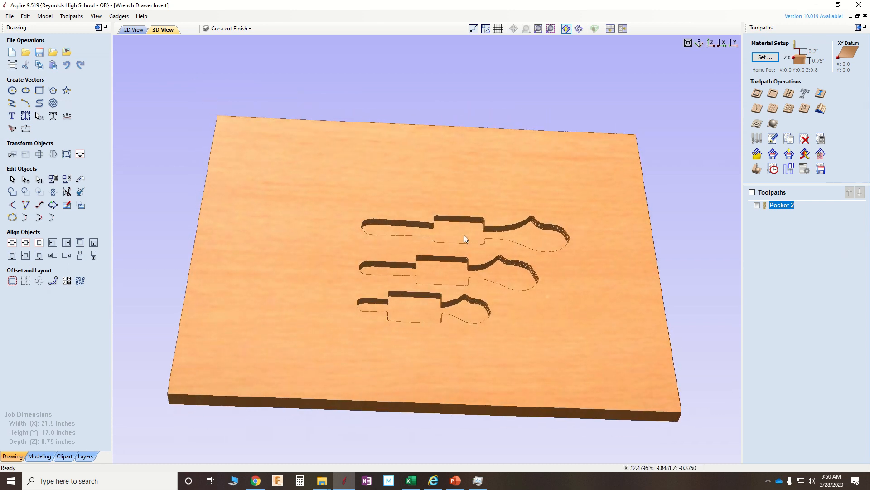